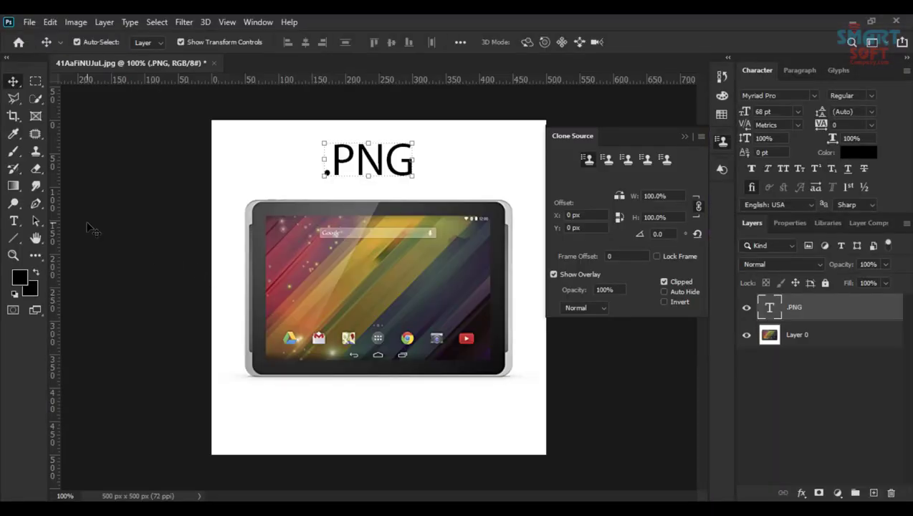
- Deselect the .PNG text layer on the tablet canvas
left_click(89, 228)
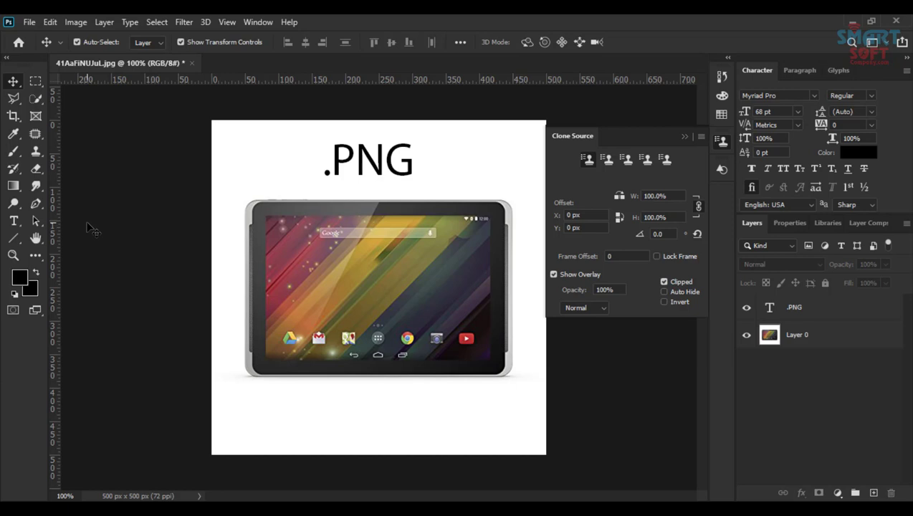
- Bring up Save As for the tablet image and check the formats, leaving TIFF selected
left_click(29, 22)
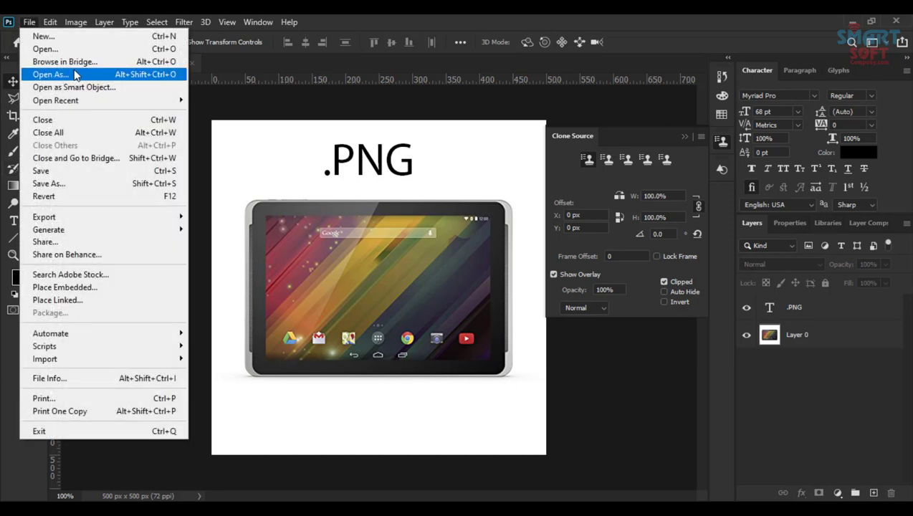
left_click(134, 184)
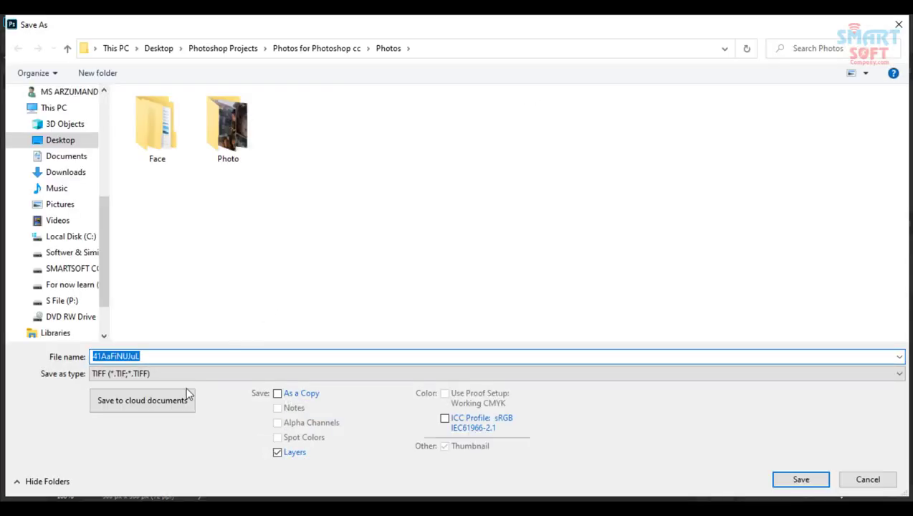
left_click(122, 378)
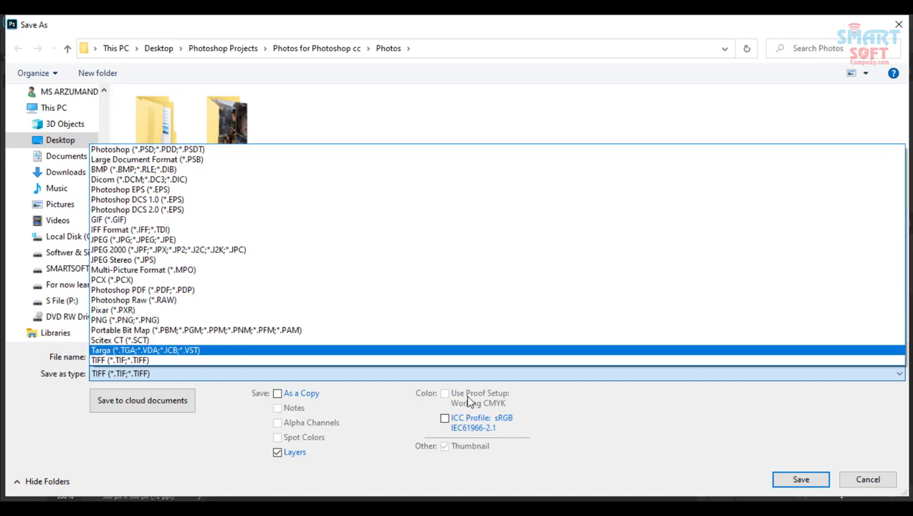
key("Escape")
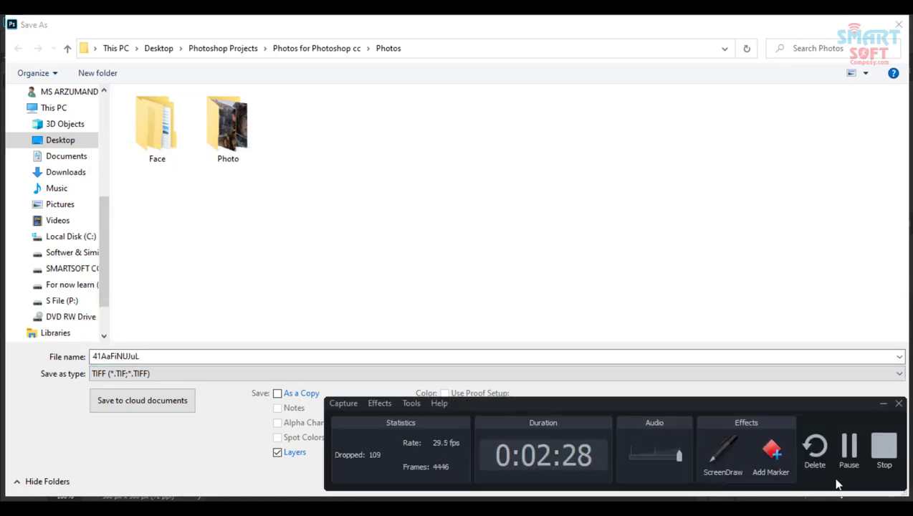
left_click(848, 464)
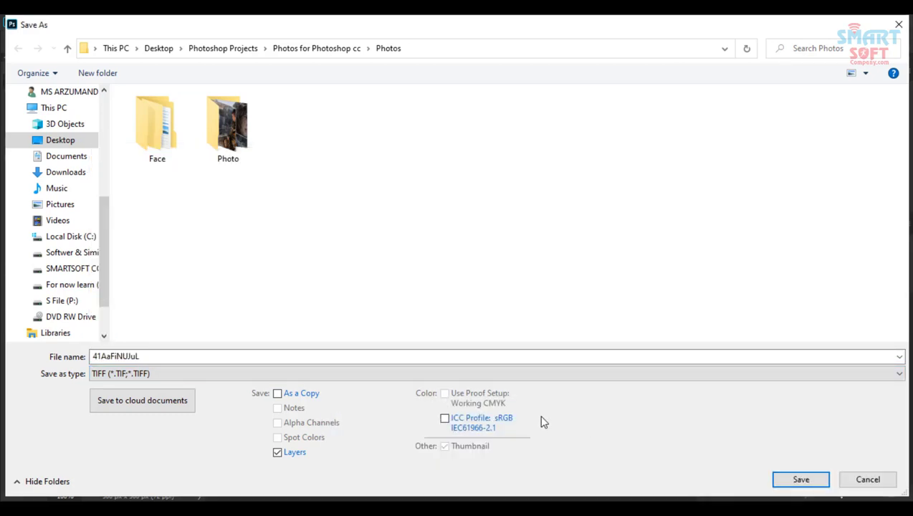
- Choose PNG (*.PNG) as the save format in the Save As dialog
left_click(156, 373)
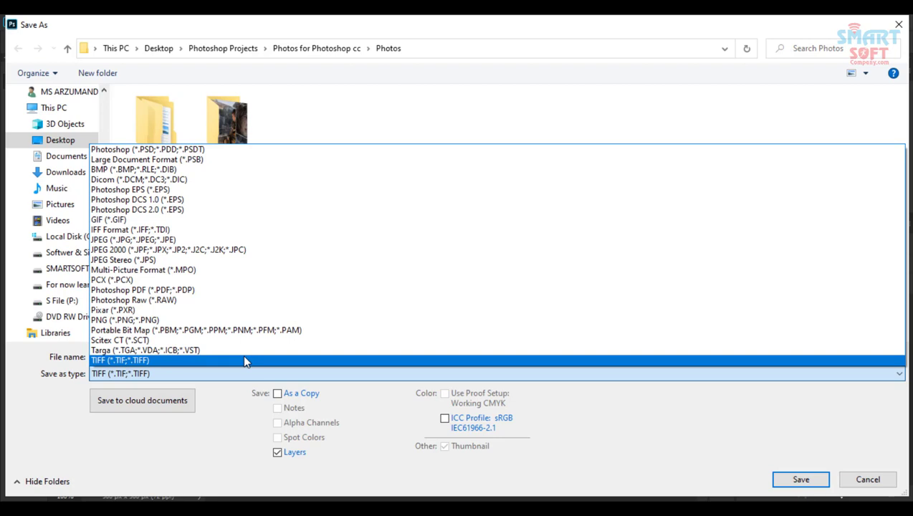
left_click(133, 321)
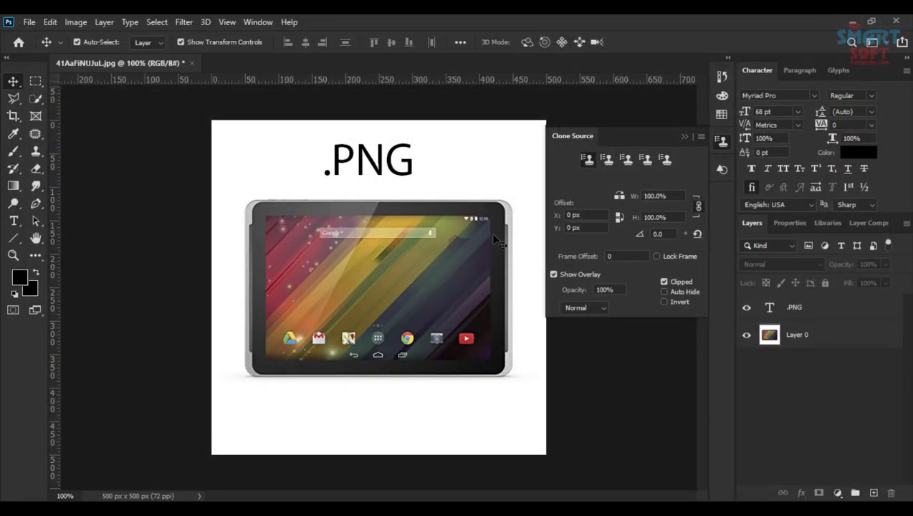
- Shift the tablet image on Layer 0 left and slightly down
left_click(511, 378)
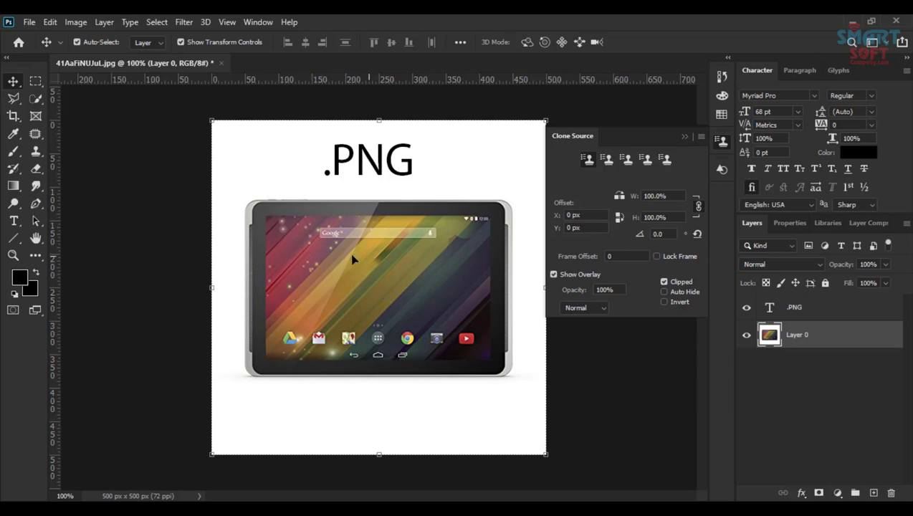
left_click_drag(352, 259, 326, 254)
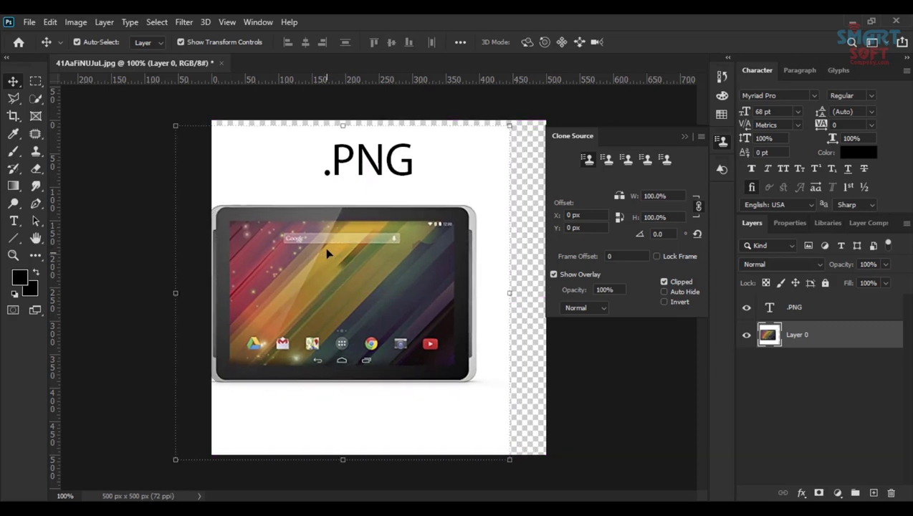
left_click(28, 22)
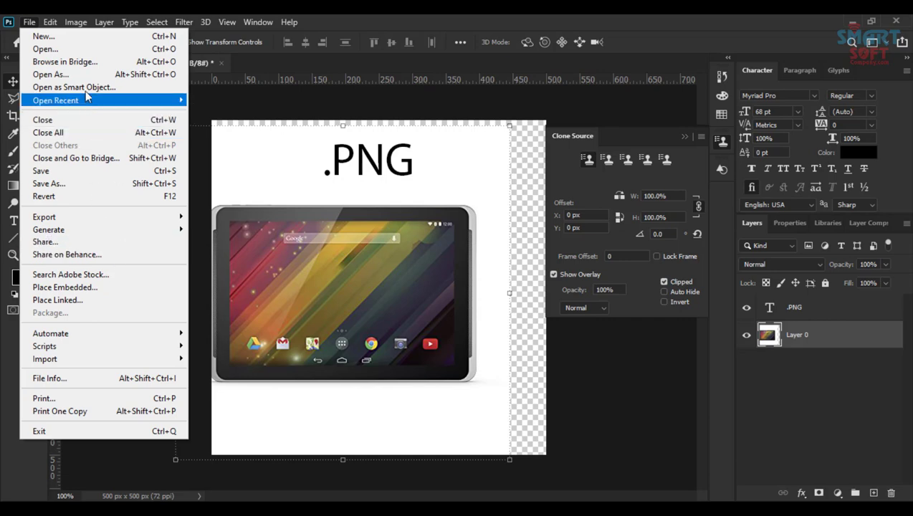
left_click(457, 210)
- Try opening the snowy mountain photo and dismiss the could-not-open error
key("ctrl+o")
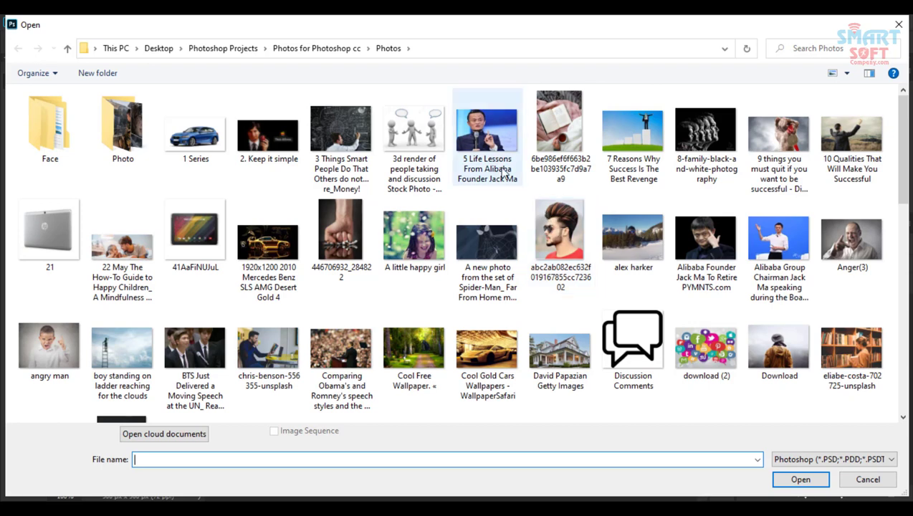
left_click(632, 254)
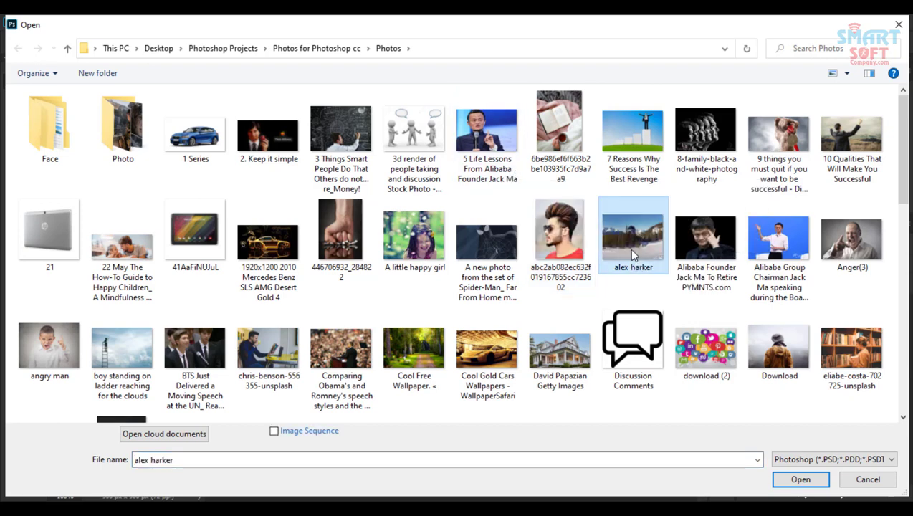
double_click(629, 248)
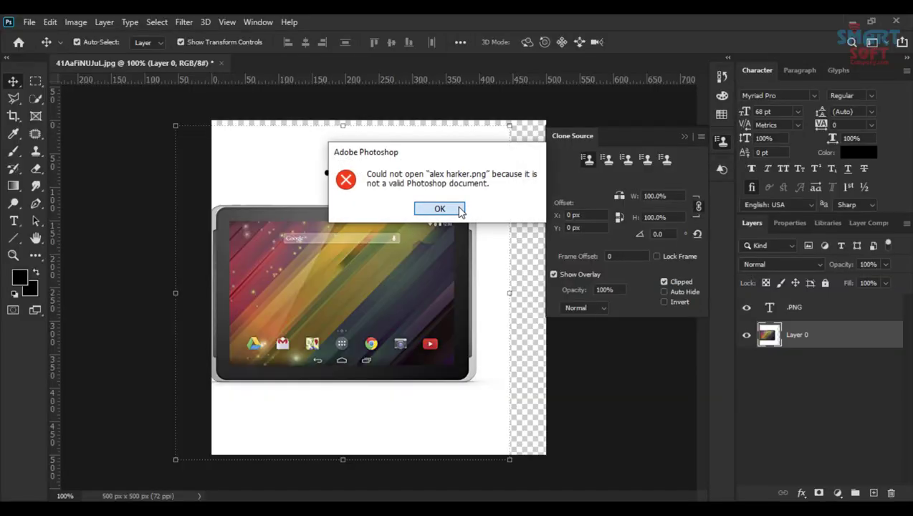
left_click(458, 209)
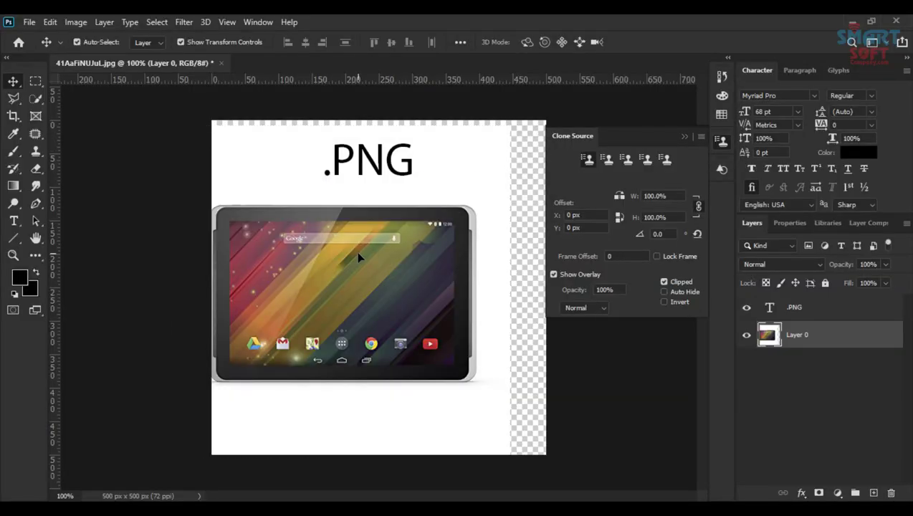
- Try opening the boy-on-ladder photo and dismiss the invalid-file error
left_click(30, 21)
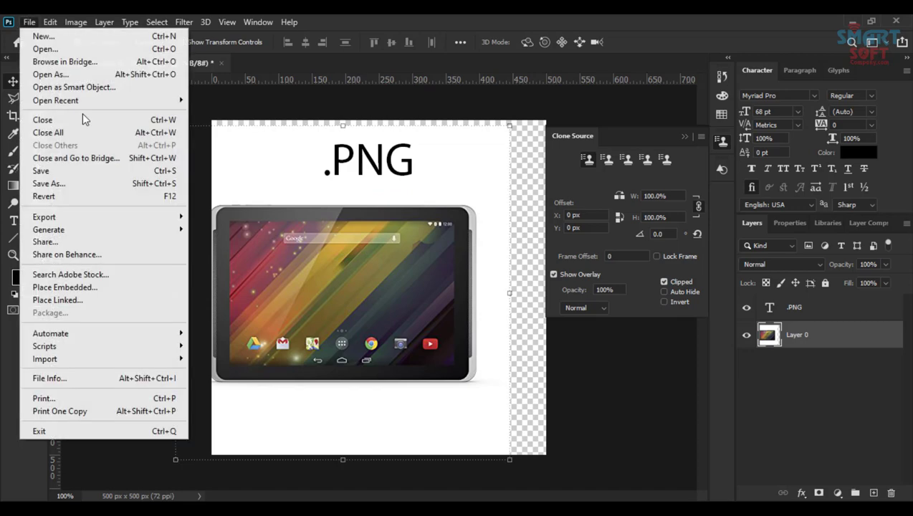
left_click(75, 75)
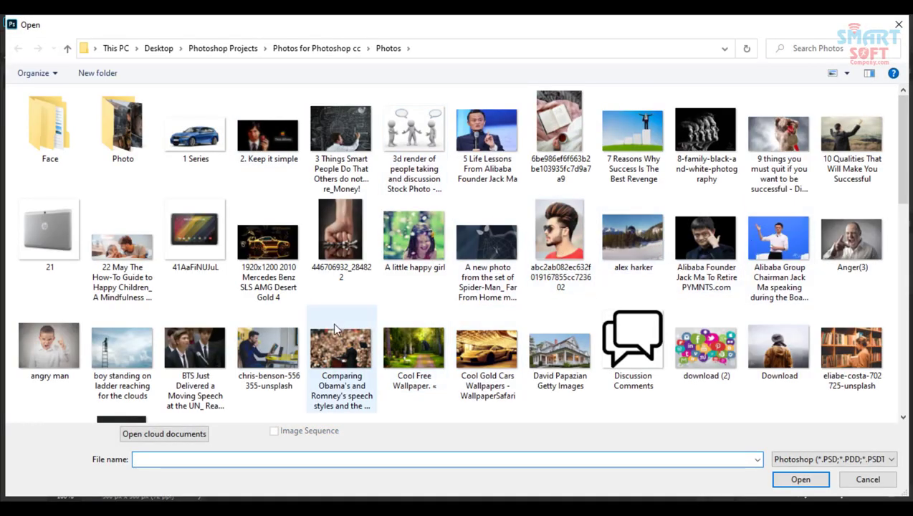
double_click(112, 332)
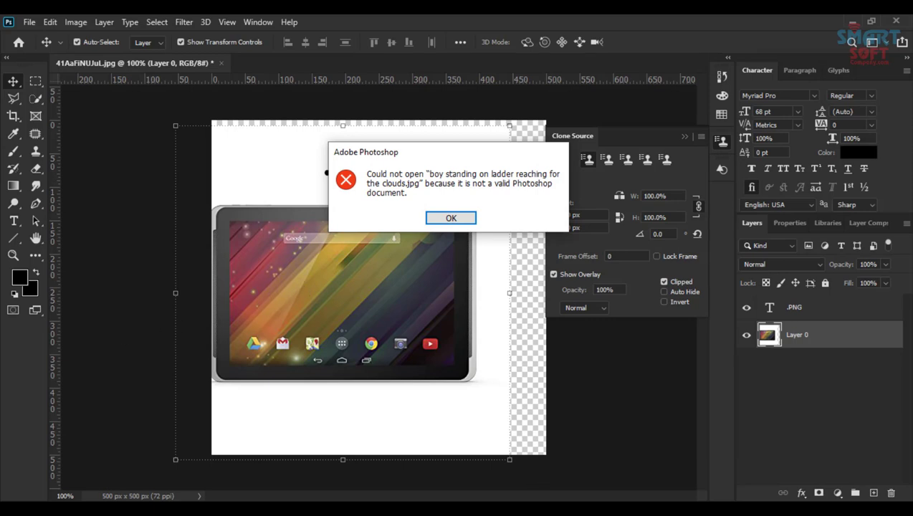
left_click(440, 462)
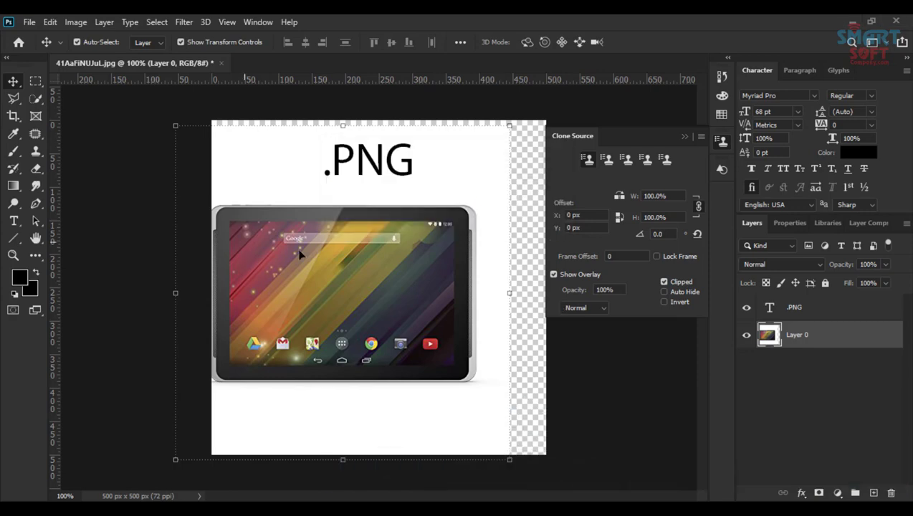
left_click_drag(213, 166, 419, 295)
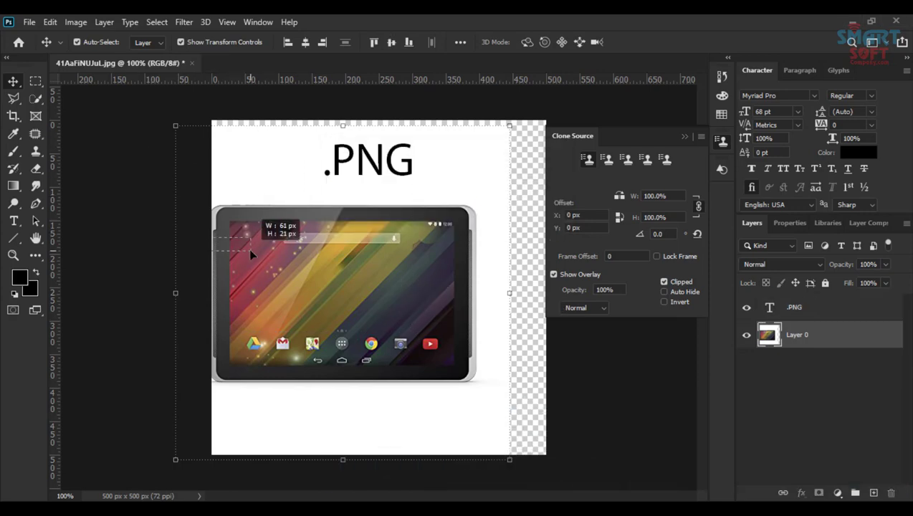
left_click(29, 23)
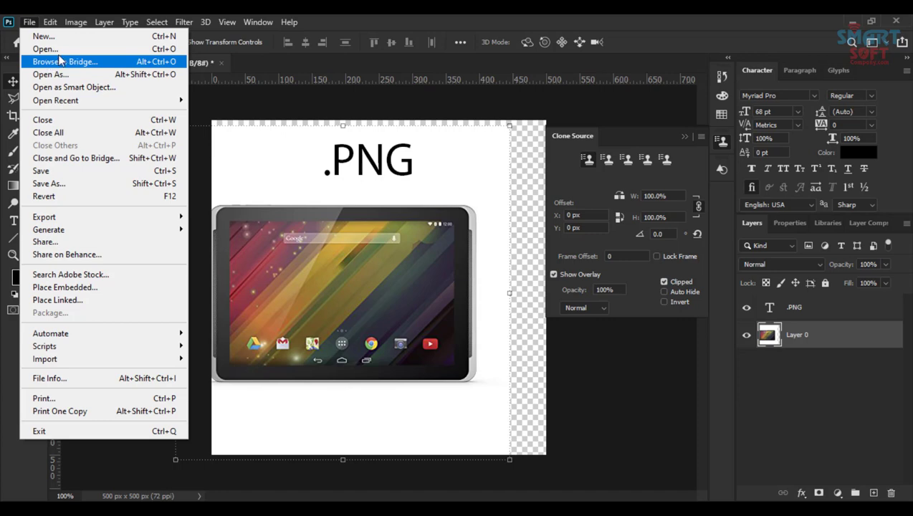
- Open the snowy mountain photo and drag the tablet layer into it
left_click(133, 50)
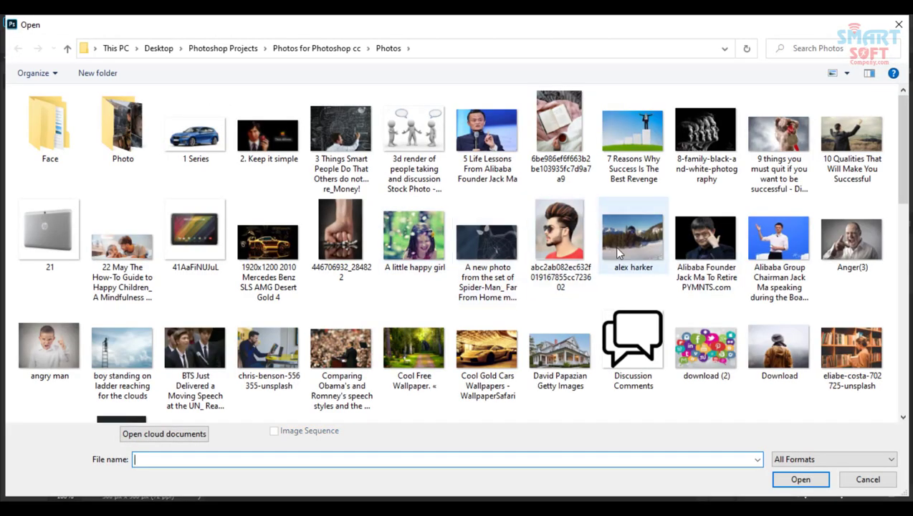
double_click(614, 245)
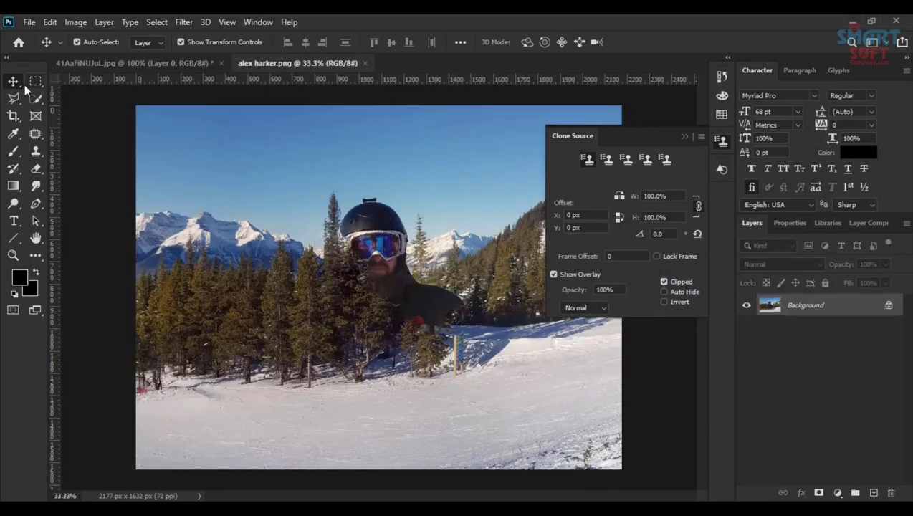
left_click(136, 64)
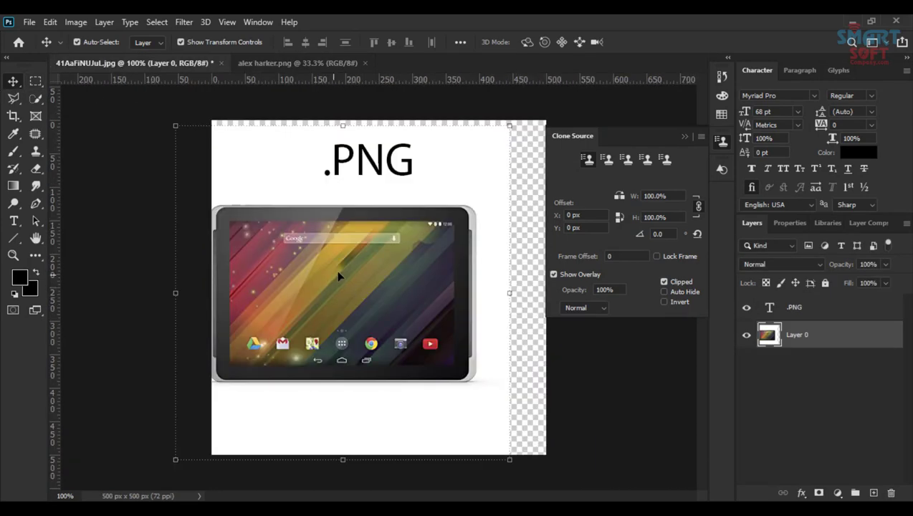
mouse_move(336, 269)
left_mouse_down()
mouse_move(396, 277)
mouse_move(383, 278)
left_mouse_up()
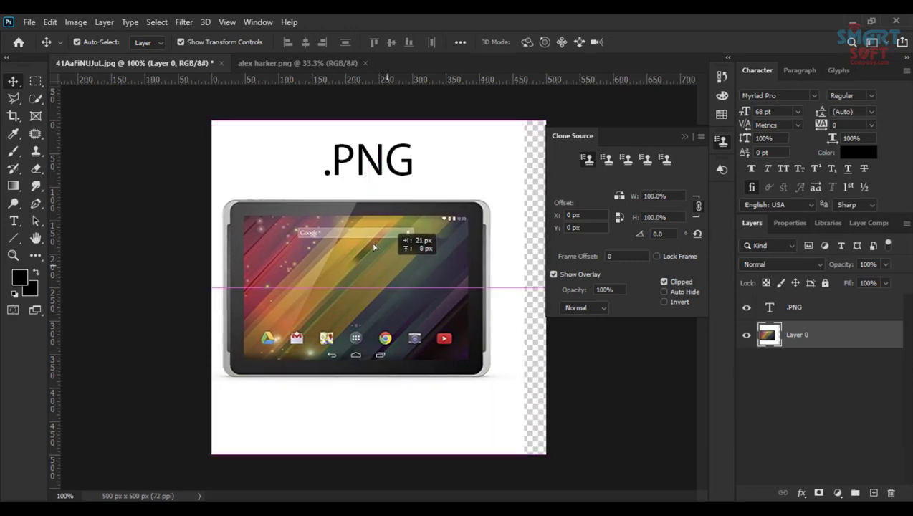
mouse_move(413, 252)
left_mouse_down()
mouse_move(272, 67)
mouse_move(344, 273)
left_mouse_up()
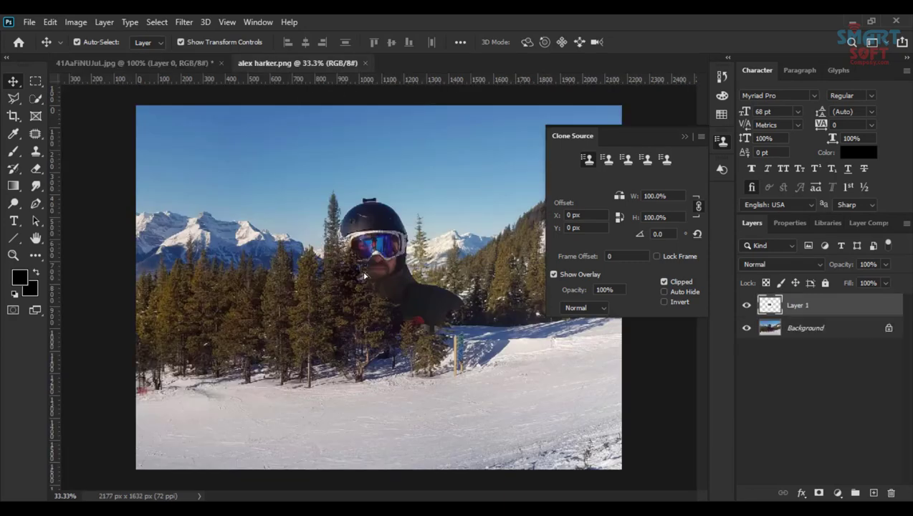
- Enlarge and stretch the pasted tablet taller, reposition it on the photo, then hide it
left_click(684, 136)
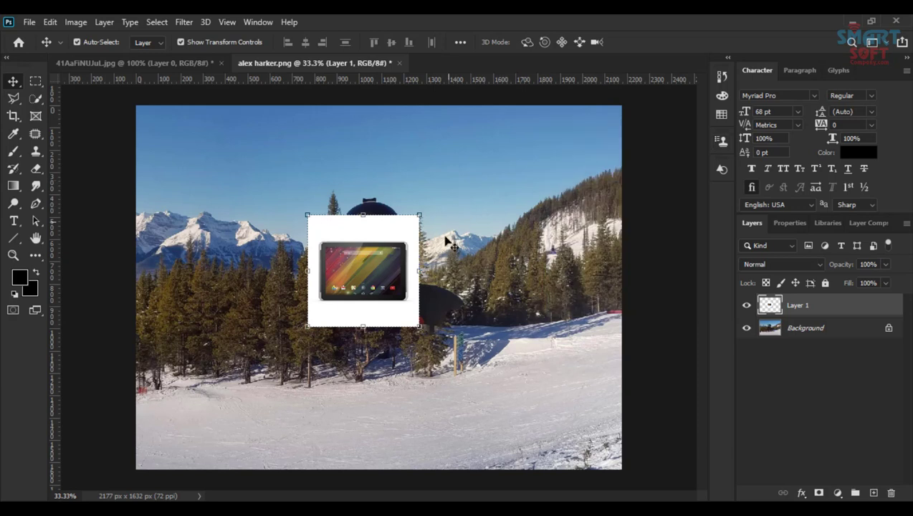
left_click_drag(419, 326, 539, 414)
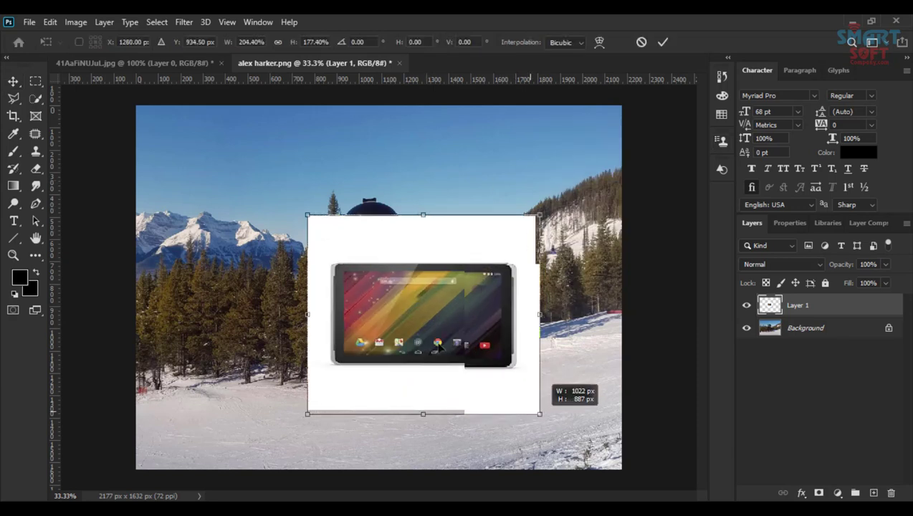
key("Return")
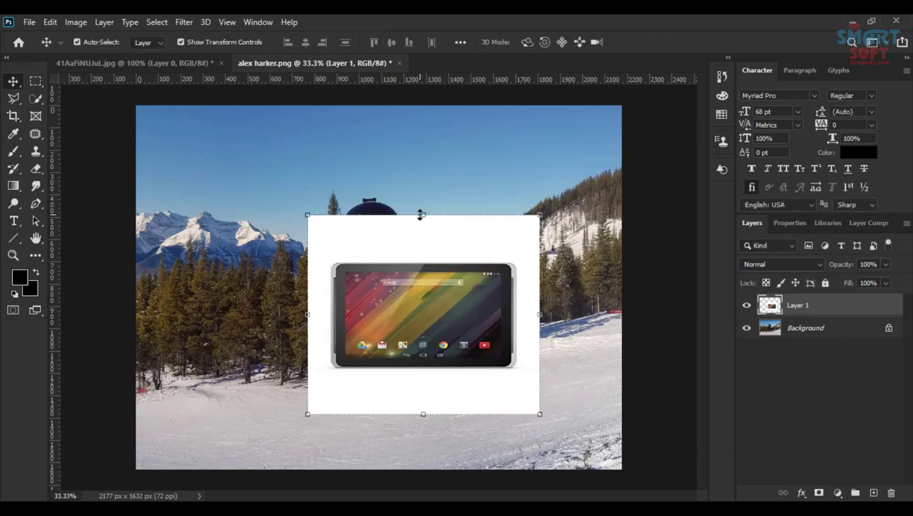
left_click_drag(420, 215, 421, 193)
key("Return")
mouse_move(421, 281)
left_mouse_down()
mouse_move(489, 321)
mouse_move(451, 294)
left_mouse_up()
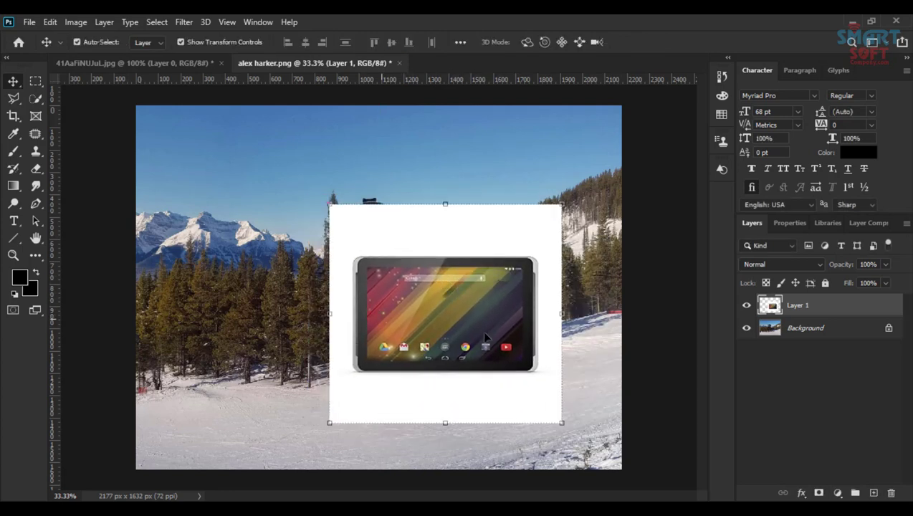
mouse_move(411, 297)
left_mouse_down()
mouse_move(386, 286)
mouse_move(446, 311)
left_mouse_up()
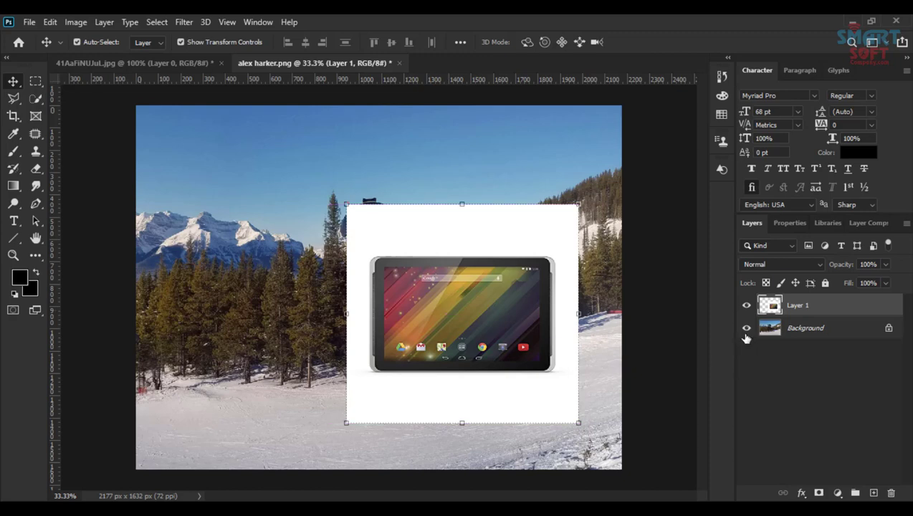
left_click(746, 307)
- On 41AaFiNUJuL.jpg, centre the tablet, hide the .PNG text and select the Eraser Tool
left_click(101, 63)
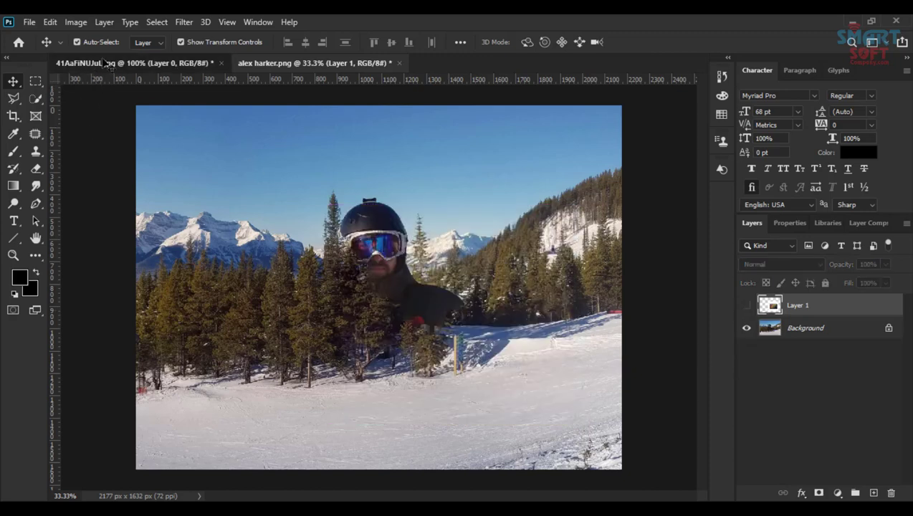
mouse_move(356, 260)
left_mouse_down()
mouse_move(411, 262)
mouse_move(414, 272)
left_mouse_up()
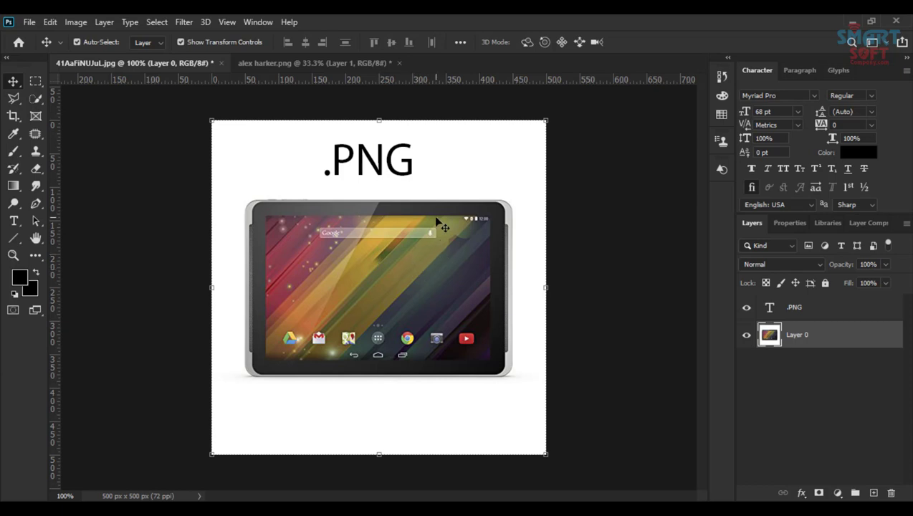
left_click(748, 307)
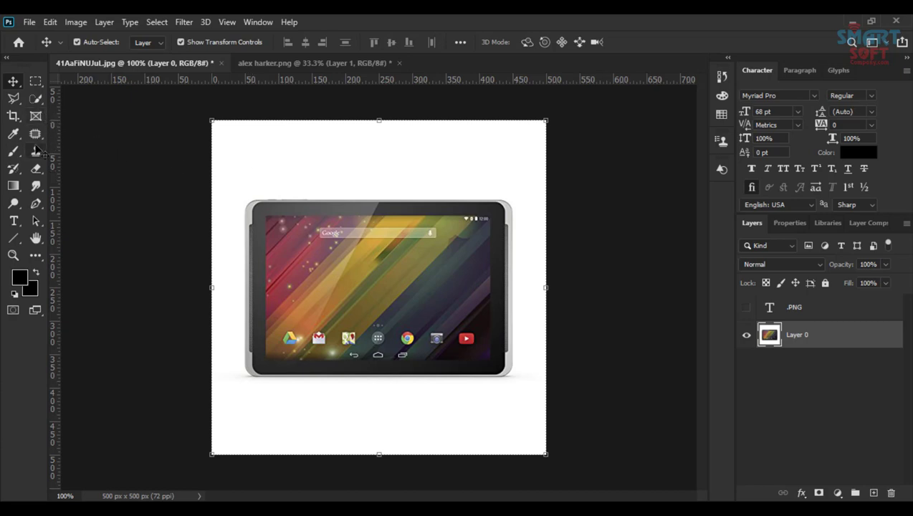
left_click(37, 168)
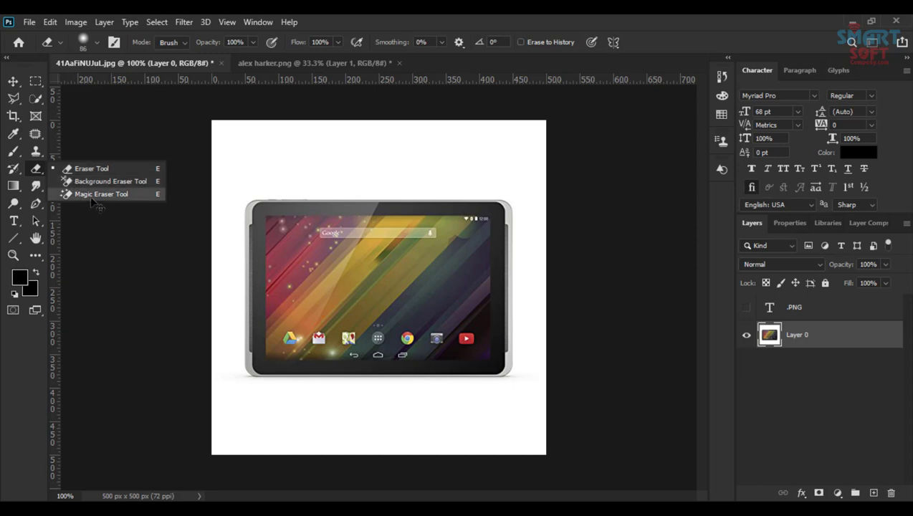
- Erase a band across the canvas top above the tablet, then move the tablet around
left_click(85, 169)
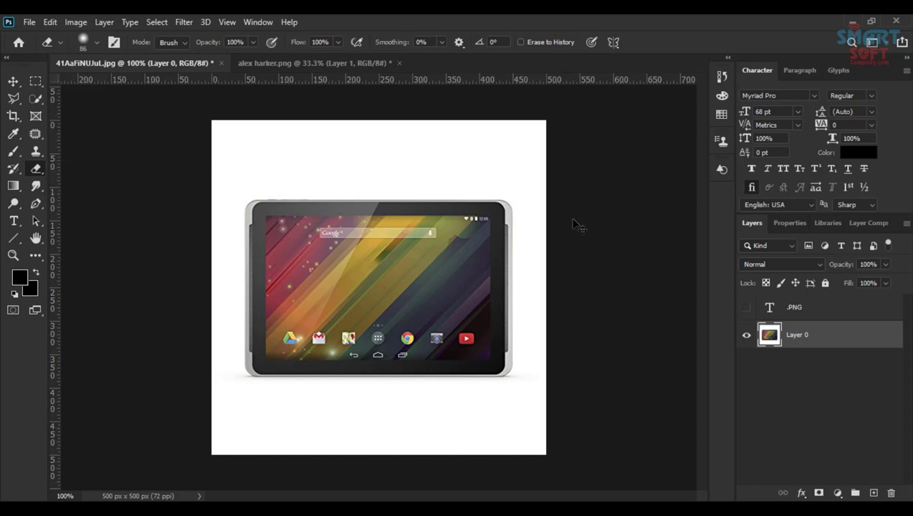
left_click_drag(397, 161, 337, 164)
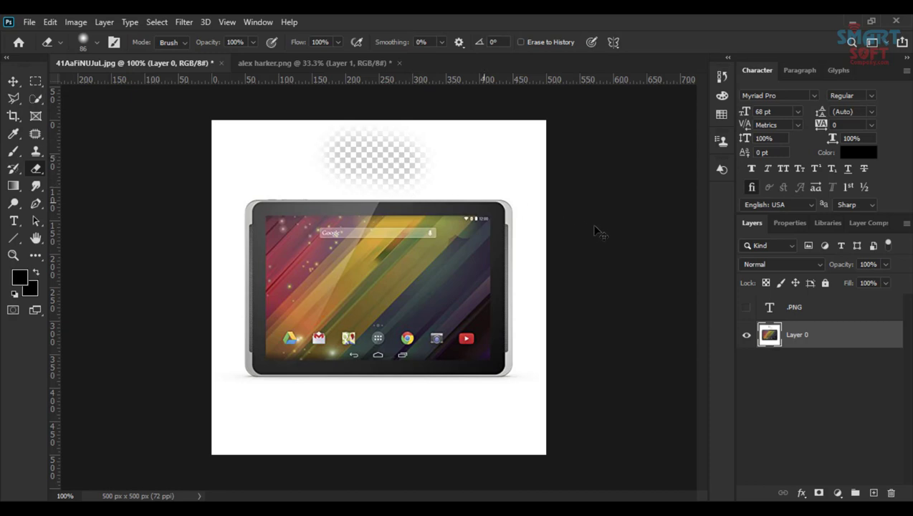
mouse_move(254, 147)
left_mouse_down()
mouse_move(281, 136)
mouse_move(403, 137)
mouse_move(272, 138)
left_mouse_up()
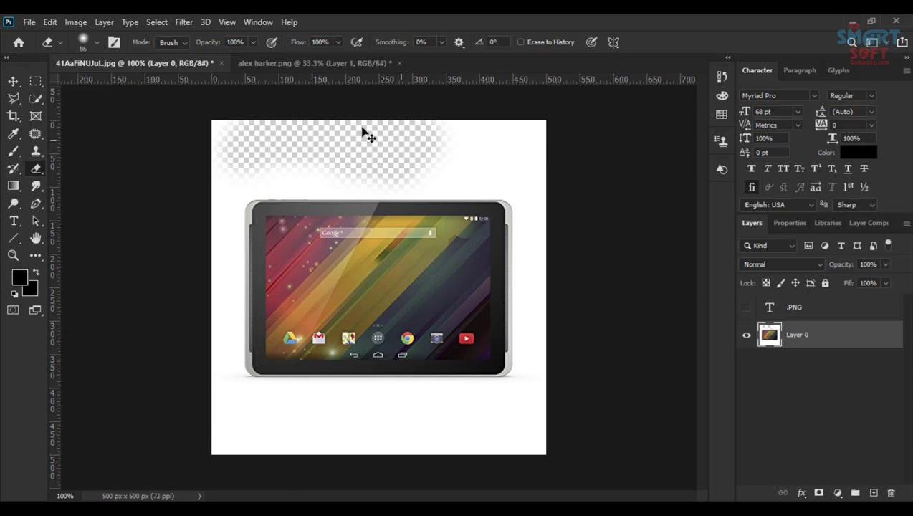
left_click(13, 81)
left_click_drag(376, 252, 361, 247)
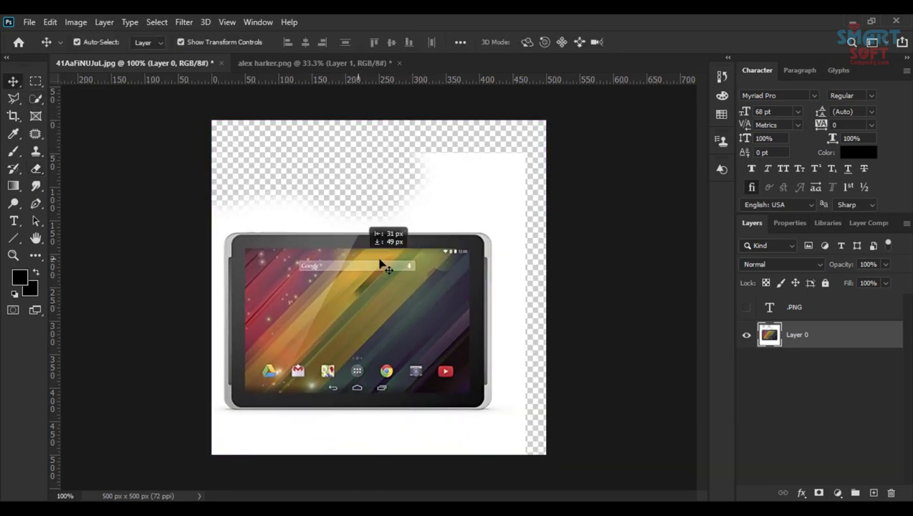
left_click_drag(360, 246, 399, 270)
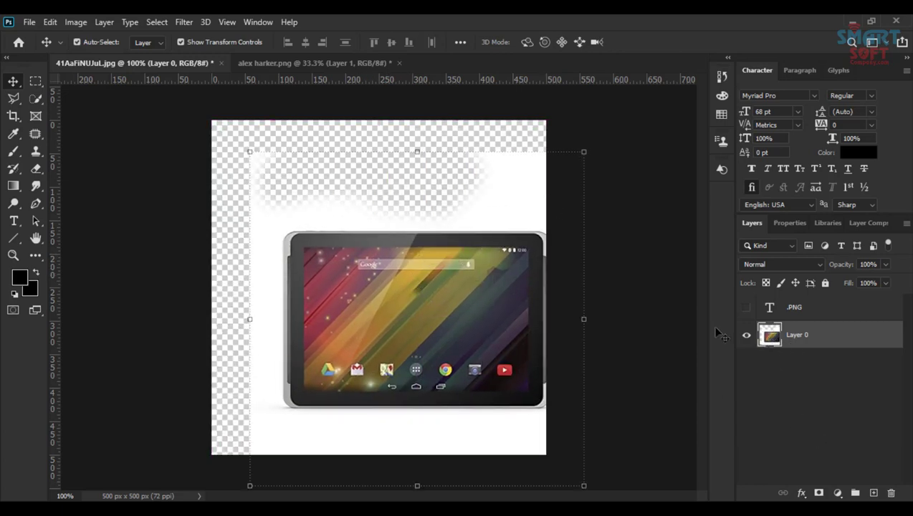
left_click_drag(362, 297, 322, 286)
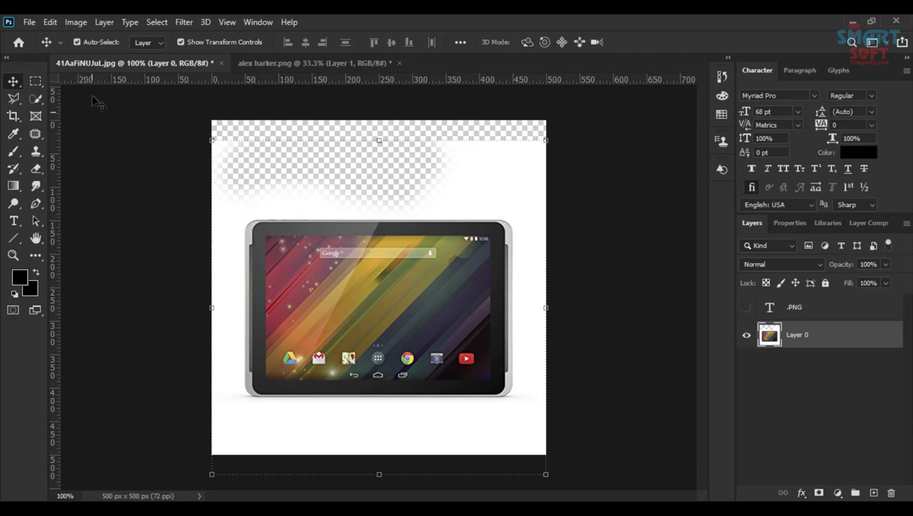
- Revert in History to before the erasing and hide the .PNG text again
left_click(35, 171)
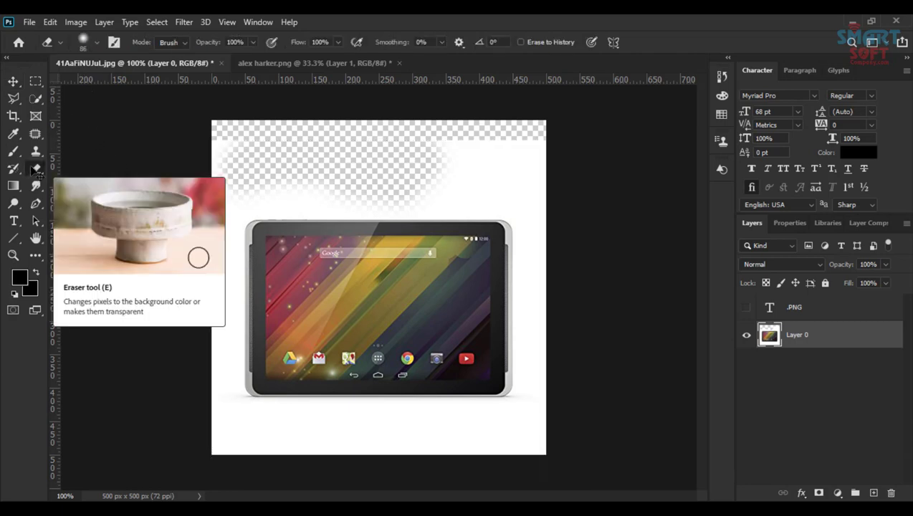
left_click(721, 76)
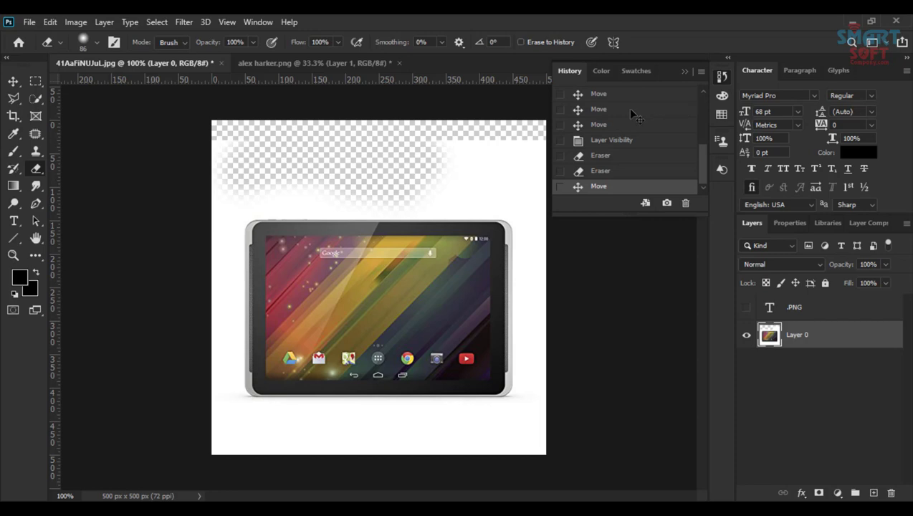
left_click(596, 126)
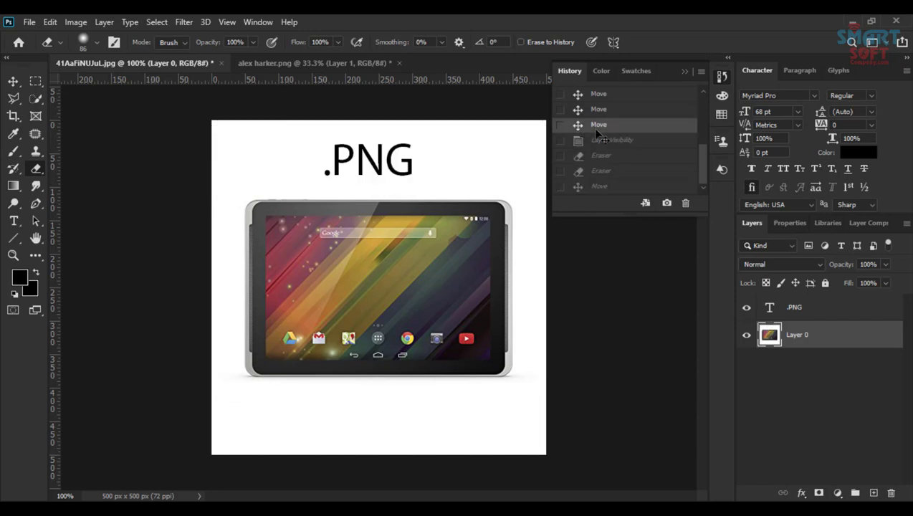
left_click(746, 308)
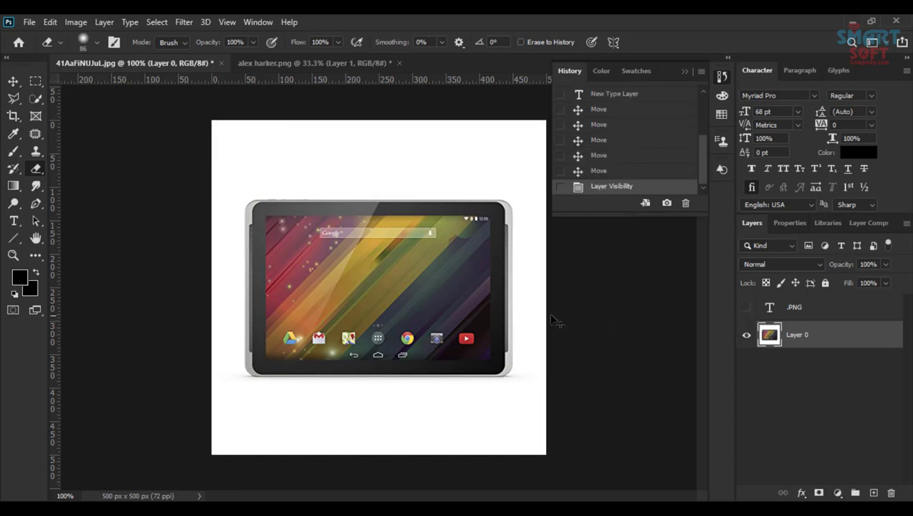
- With the Magic Eraser, undo test erases on the tablet, then clear its white background
right_click(36, 169)
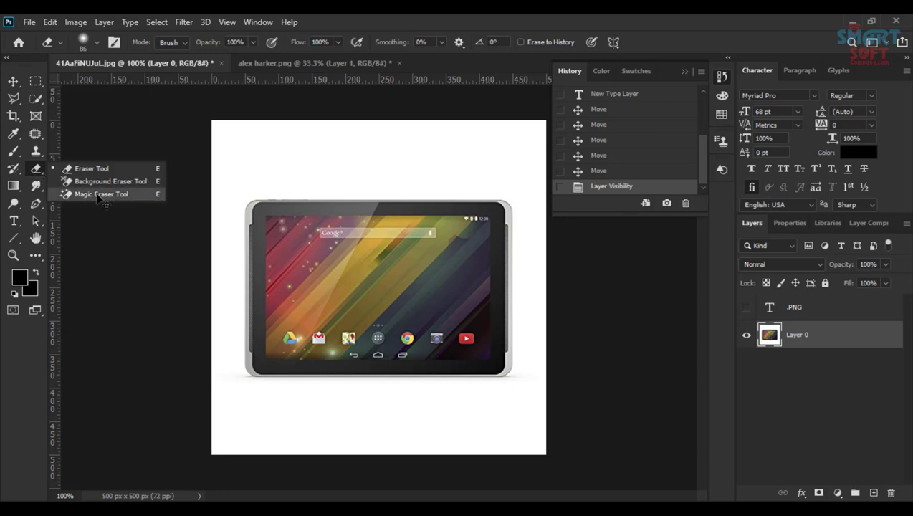
left_click(100, 194)
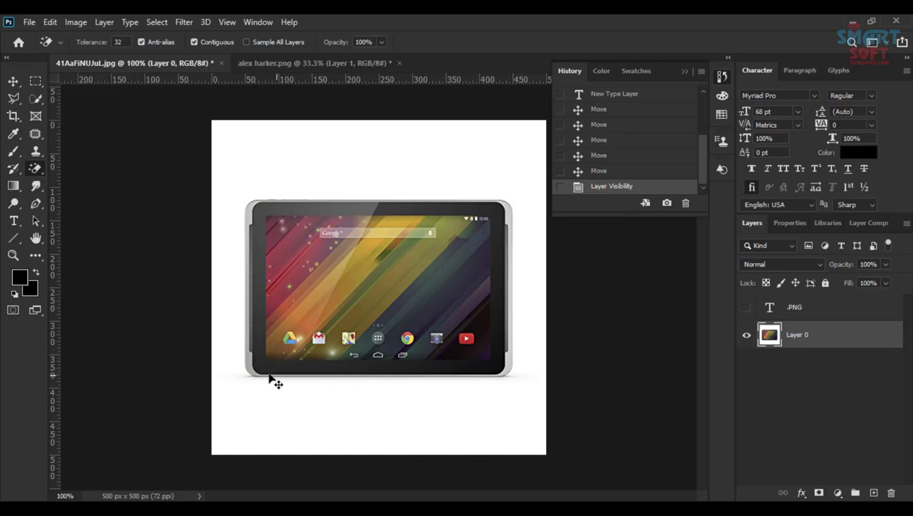
left_click(400, 213)
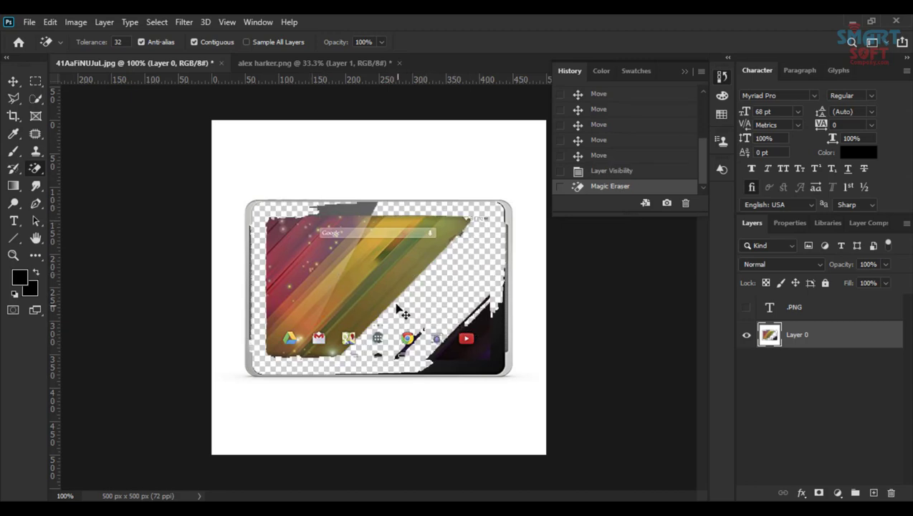
key("ctrl+z")
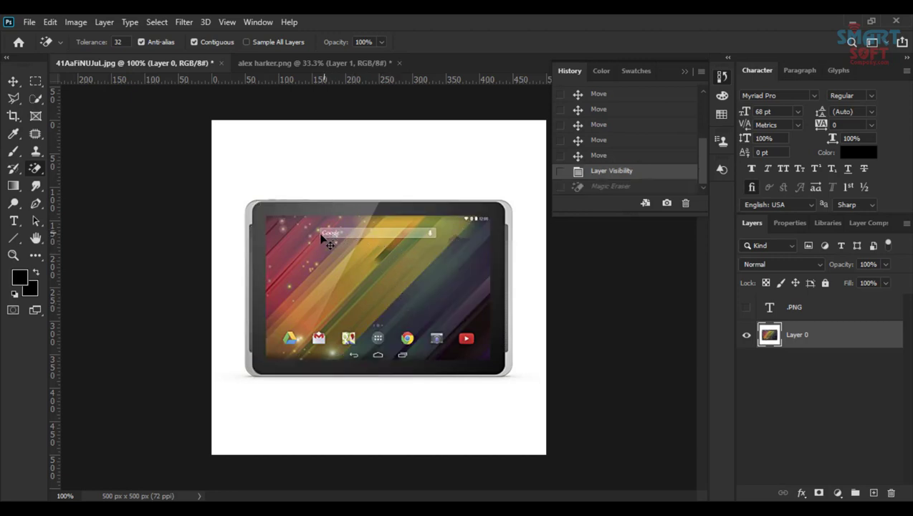
left_click(385, 235)
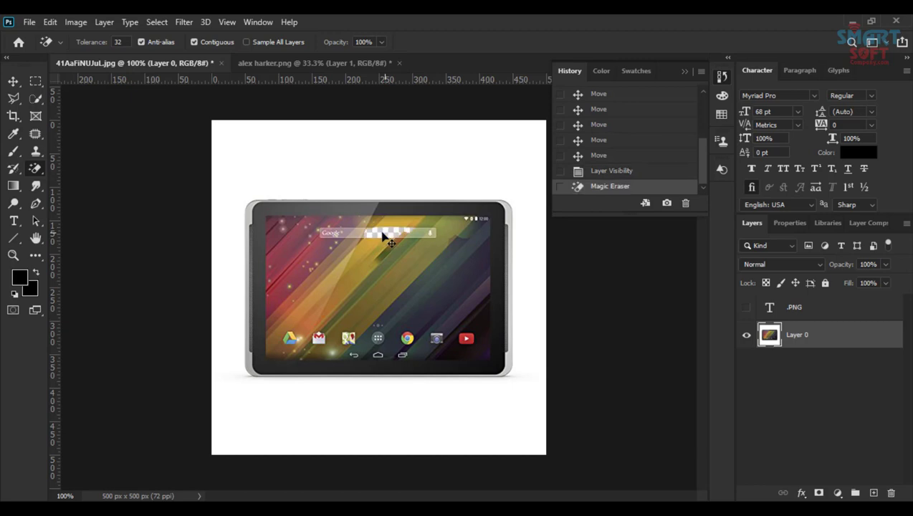
key("ctrl+z")
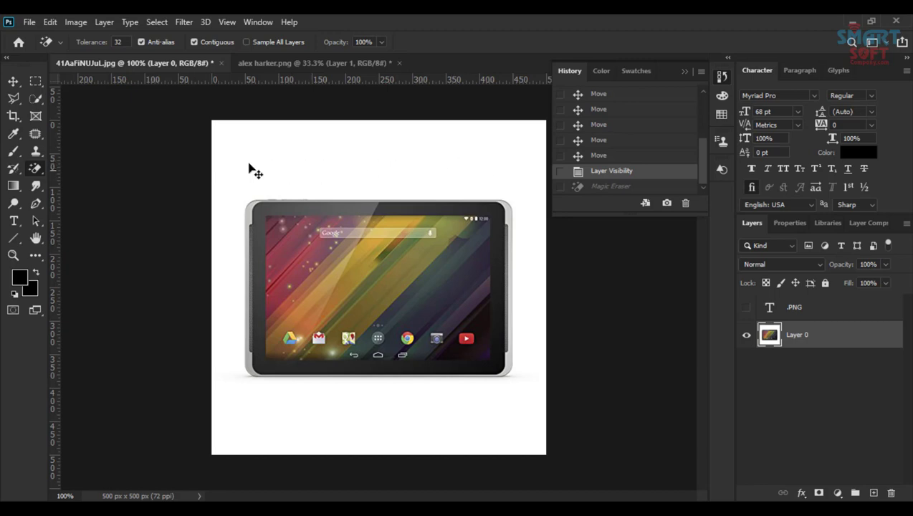
left_click(337, 164)
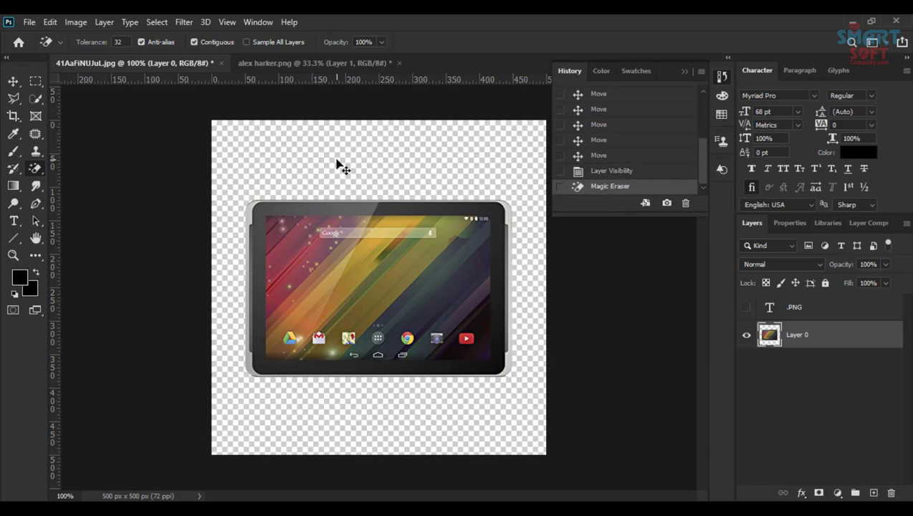
- Drag the cut-out tablet into the mountain photo and position it on the snow
left_click(13, 82)
left_click_drag(336, 218, 270, 142)
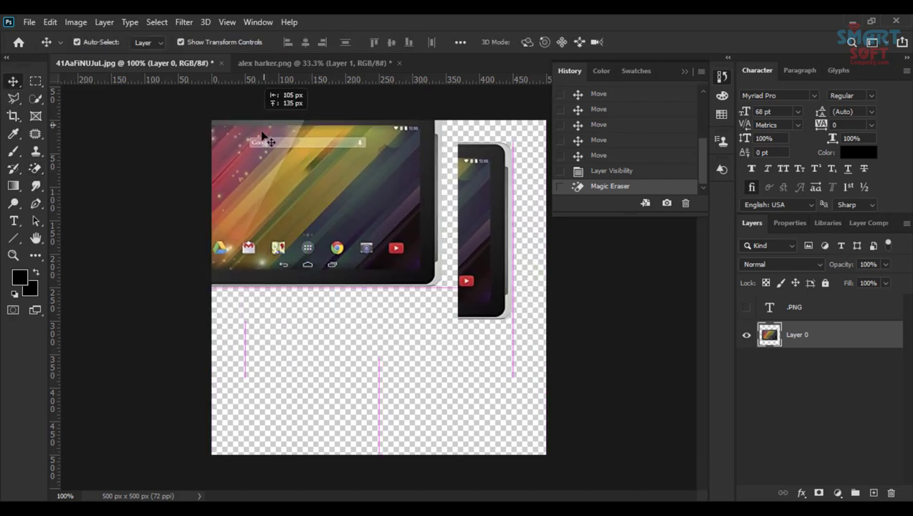
mouse_move(270, 142)
left_mouse_down()
mouse_move(430, 292)
mouse_move(412, 285)
left_mouse_up()
left_click_drag(461, 329, 501, 384)
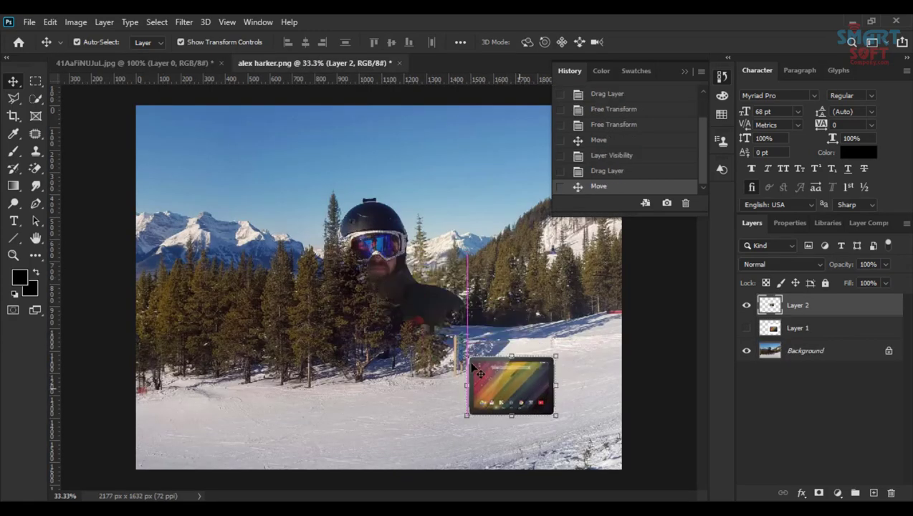
left_click(428, 371)
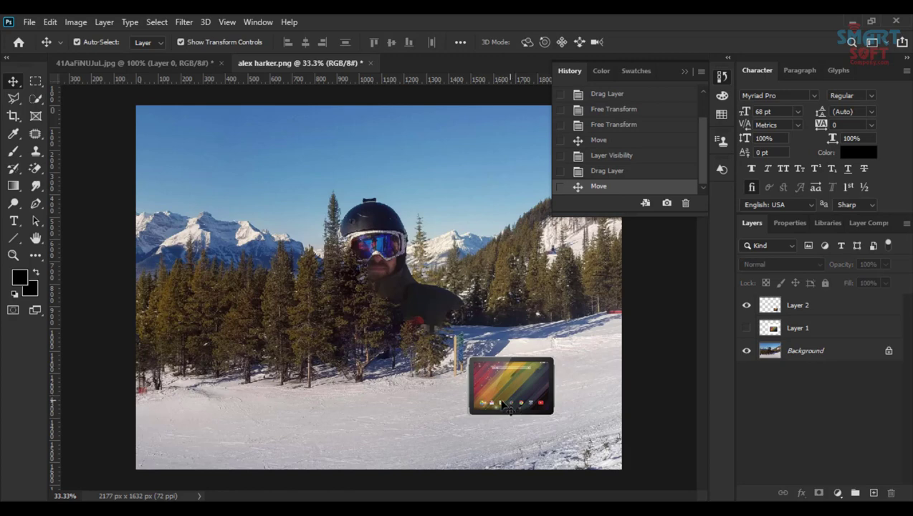
left_click_drag(504, 406, 530, 417)
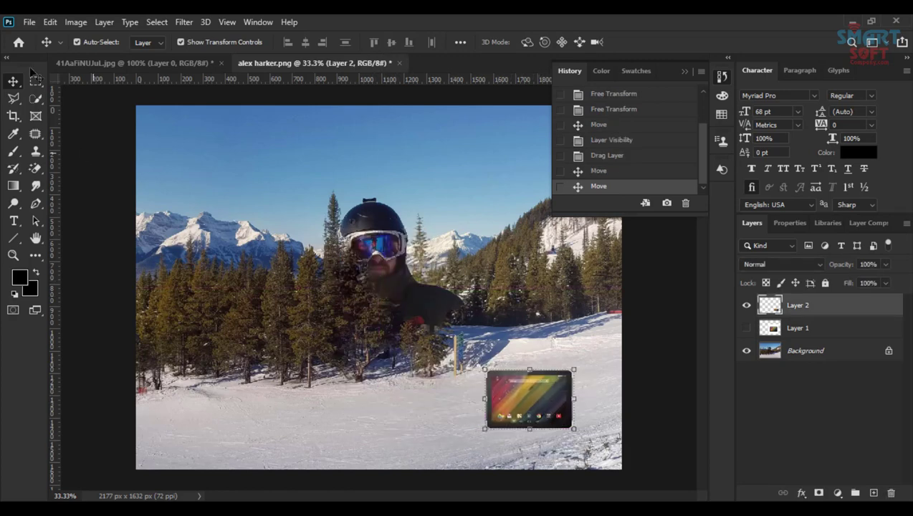
left_click(29, 22)
left_click(52, 51)
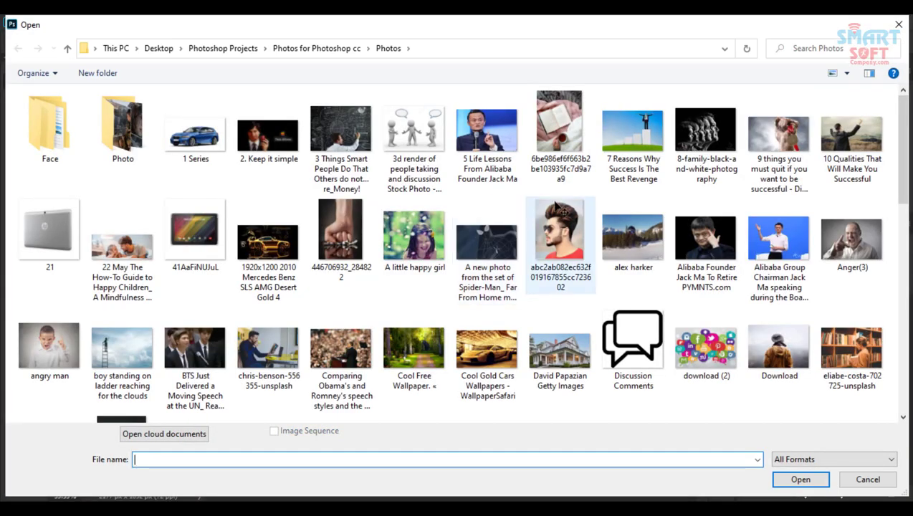
mouse_move(560, 229)
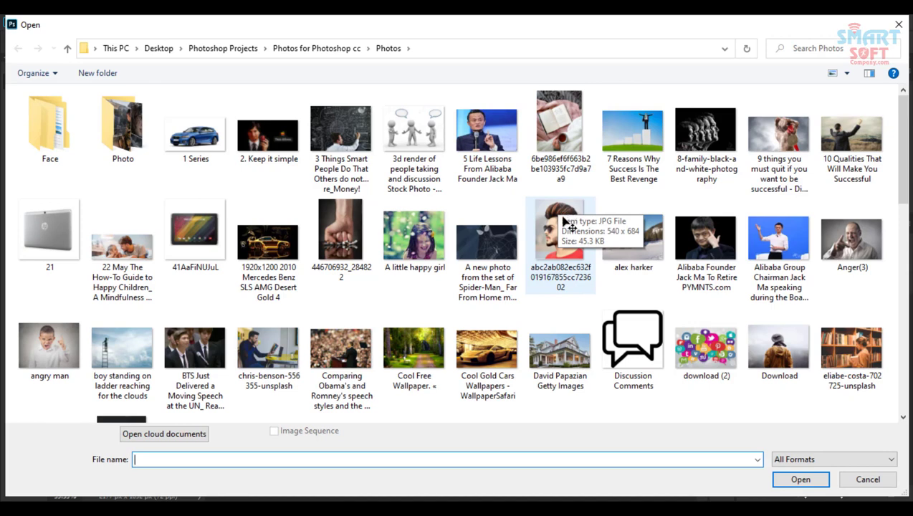
- Open the abc2ab082ec632f019167855cc723602 portrait image from the Photos folder
left_click(566, 222)
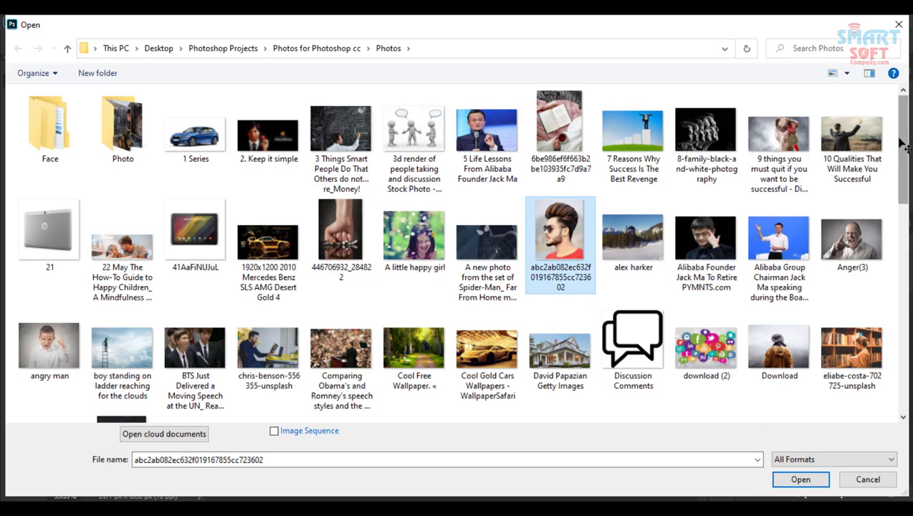
left_click_drag(901, 144, 904, 190)
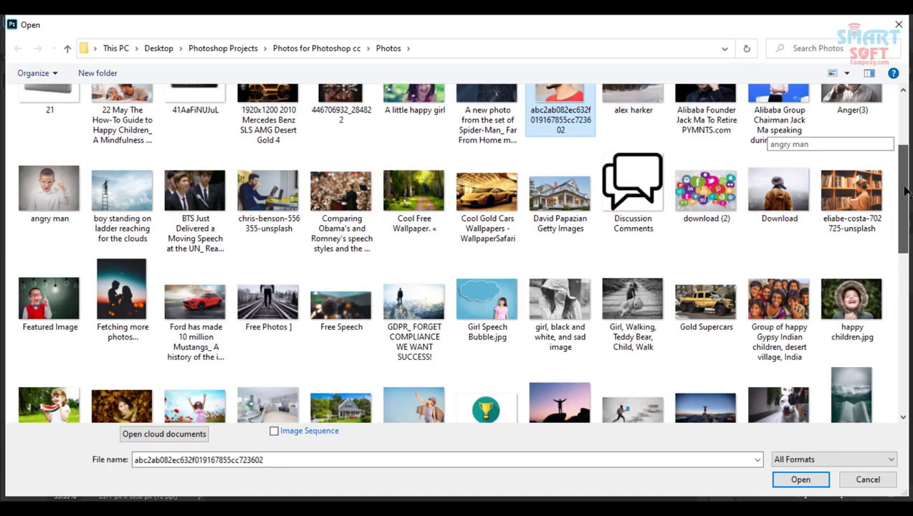
mouse_move(904, 190)
left_mouse_down()
mouse_move(910, 301)
mouse_move(903, 136)
left_mouse_up()
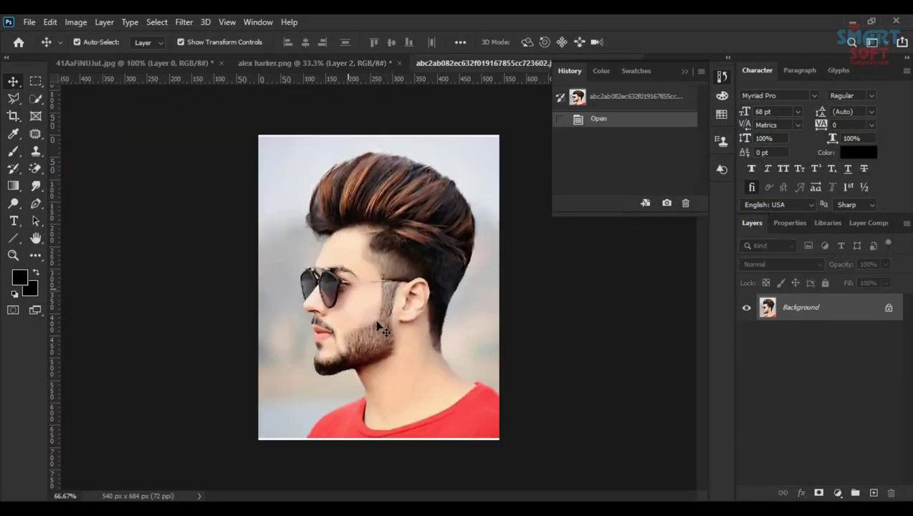
- In the ski scene, move Layer 3's portrait to the upper left, hide it, and return to the portrait document
left_click(143, 65)
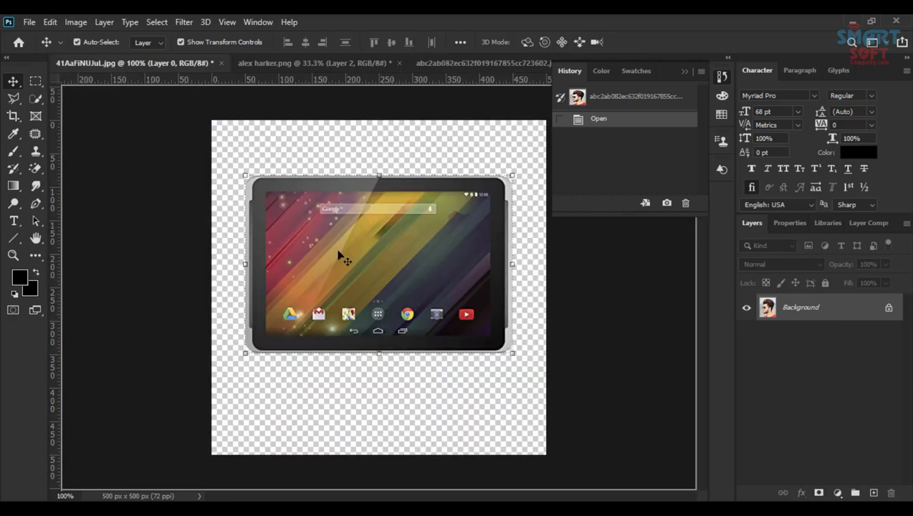
left_click(266, 63)
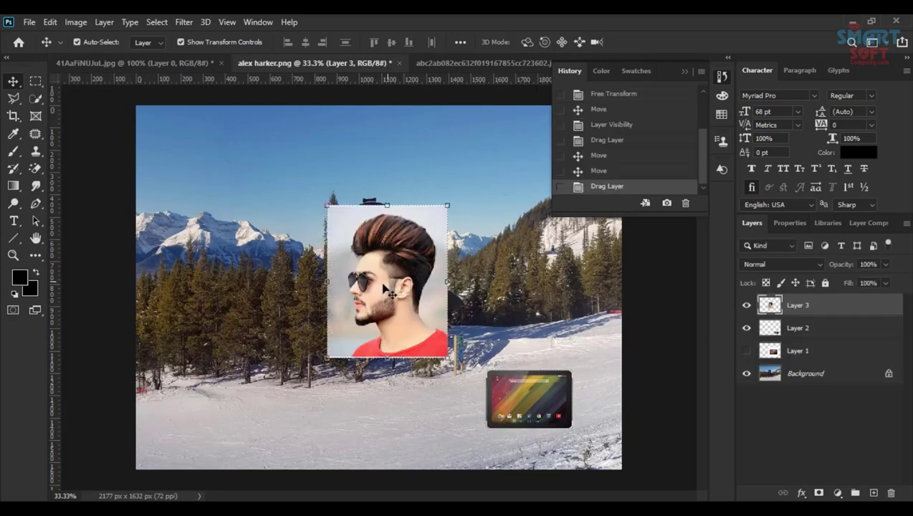
left_click_drag(385, 285, 475, 347)
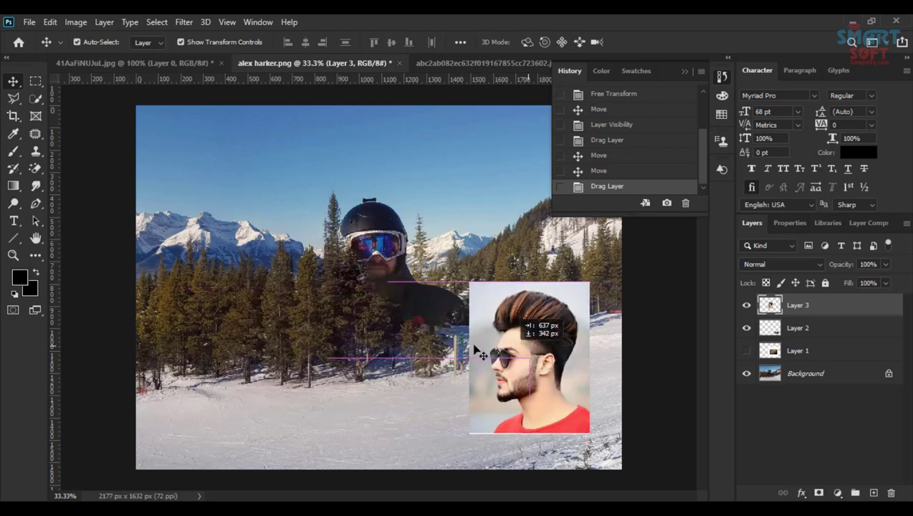
left_click_drag(474, 347, 263, 277)
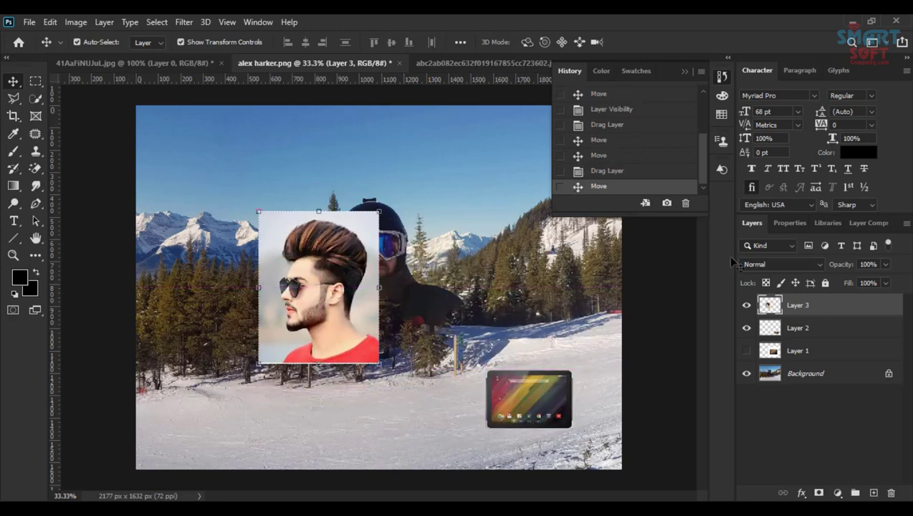
left_click(746, 305)
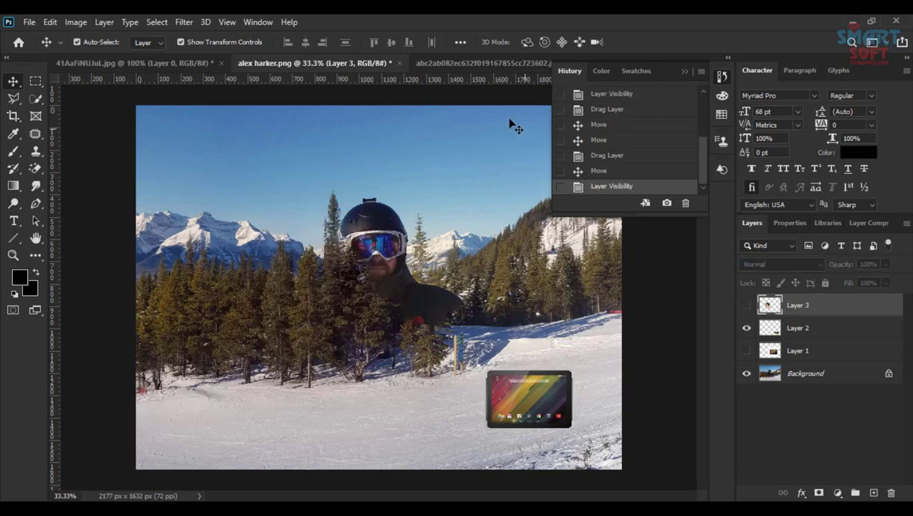
left_click(467, 63)
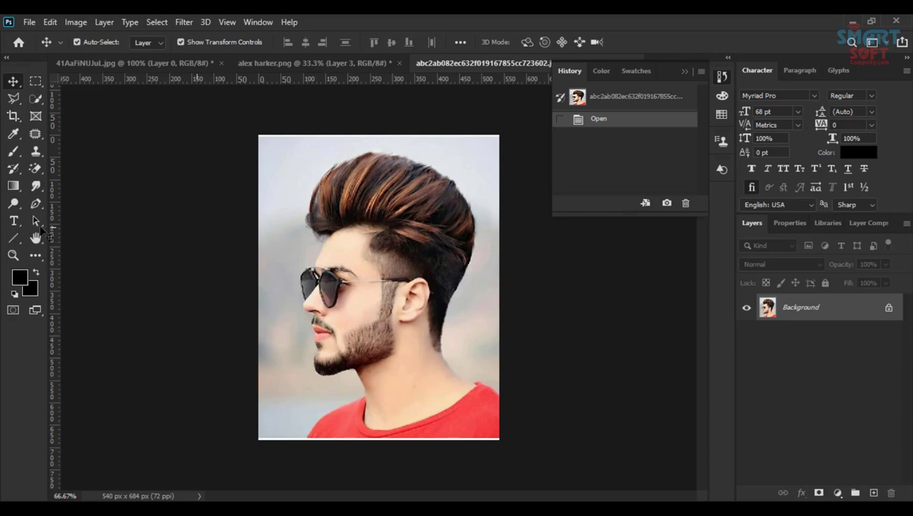
- Zoom the portrait to 200% and magic-erase the grey background above the hair
key("ctrl")
left_click(13, 255)
left_click(426, 257)
left_click(456, 248)
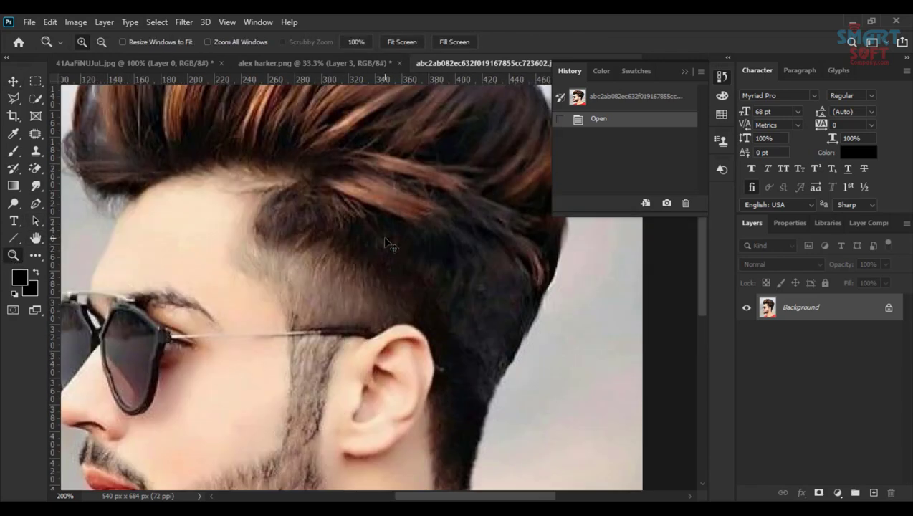
mouse_move(304, 218)
left_mouse_down()
mouse_move(445, 320)
mouse_move(500, 381)
left_mouse_up()
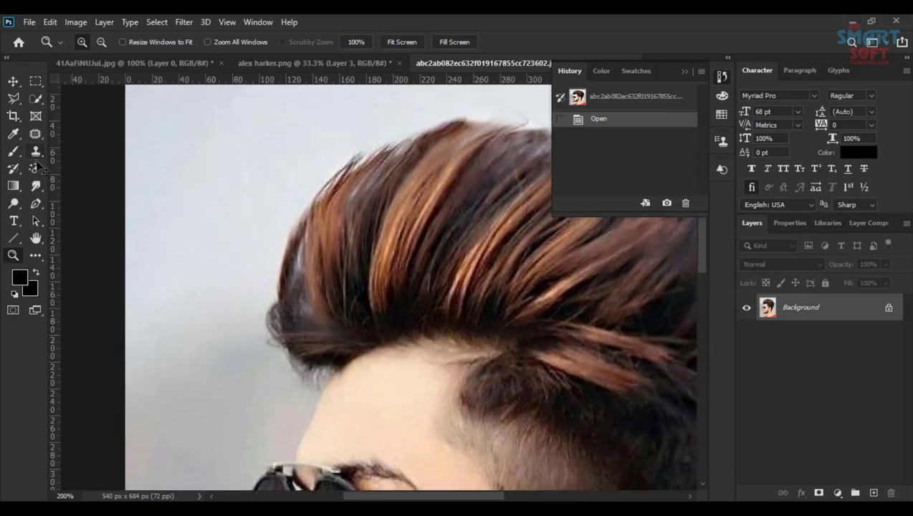
left_click(36, 168)
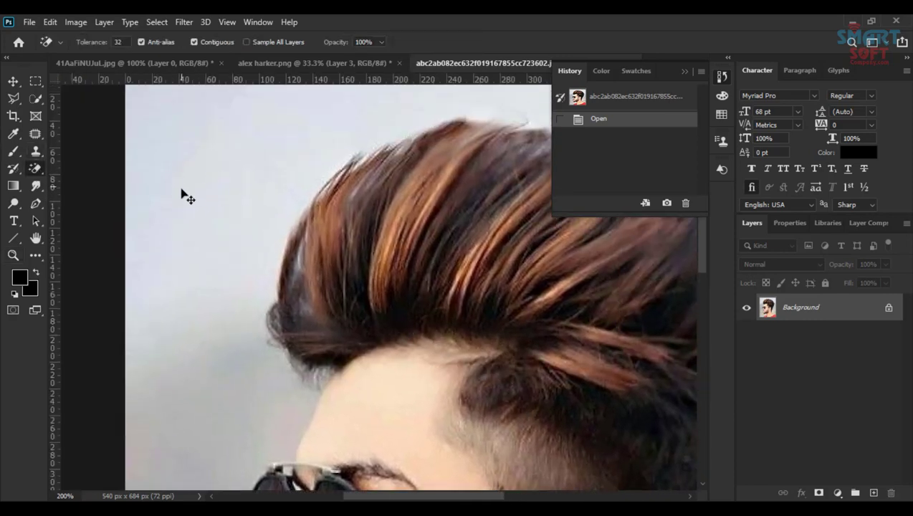
left_click(201, 253)
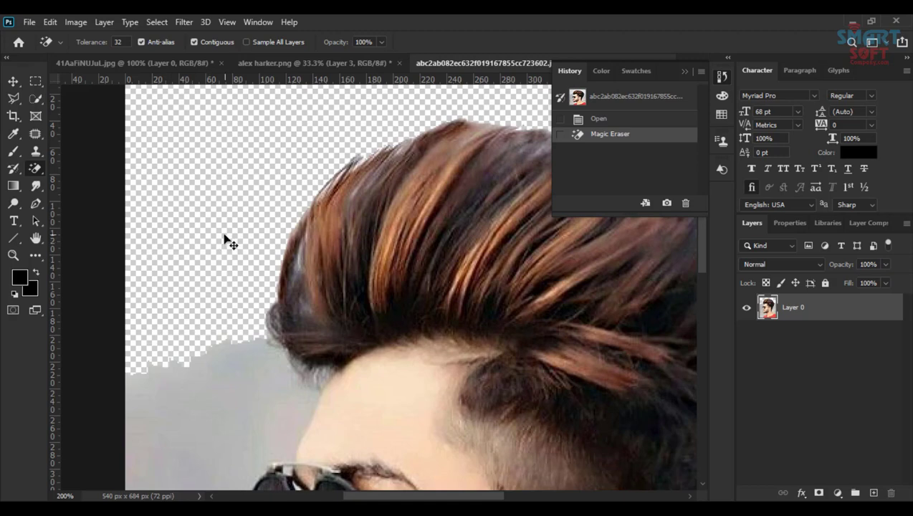
- Magic-erase the grey background beside the face, undo it, and erase there again
scroll(291, 220, "down", 3)
scroll(250, 177, "right", 2)
scroll(286, 193, "down", 3)
scroll(293, 229, "left", 1)
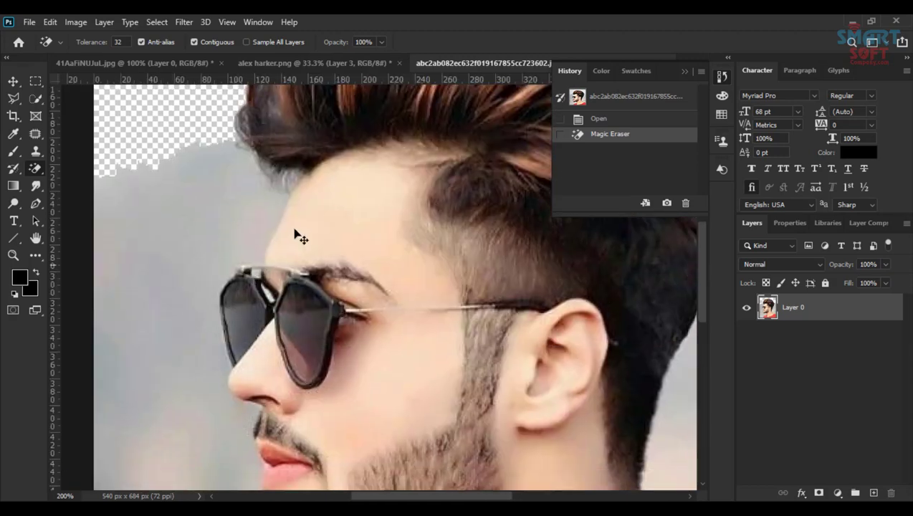
scroll(301, 215, "down", 3)
scroll(308, 197, "left", 1)
scroll(304, 229, "down", 1)
scroll(304, 244, "down", 1)
scroll(286, 258, "down", 2)
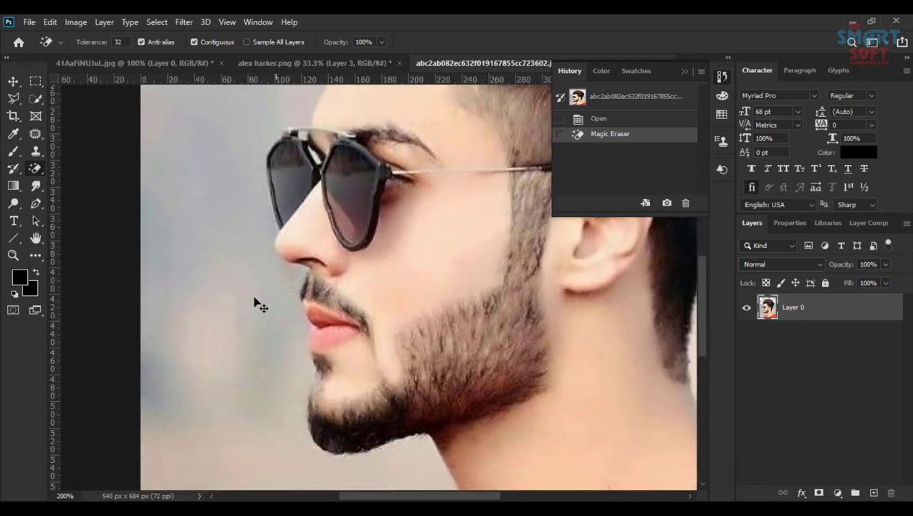
left_click(260, 304)
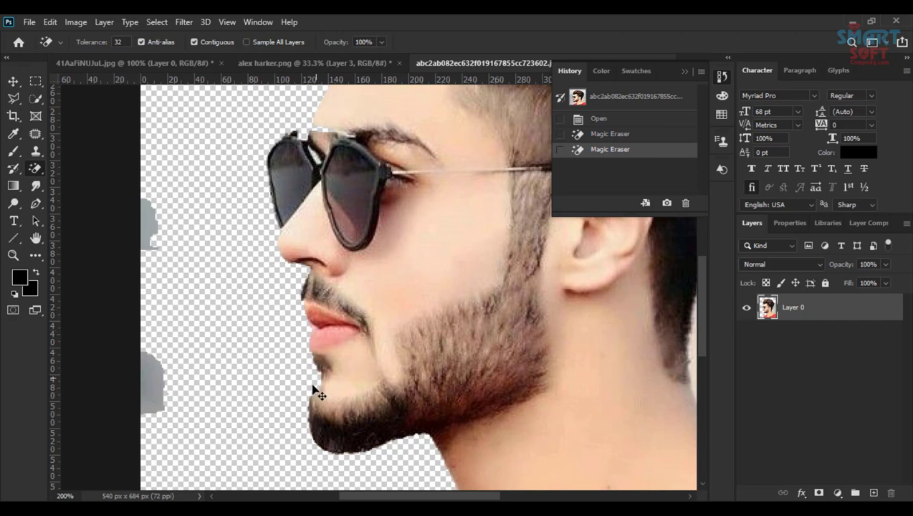
key("ctrl+z")
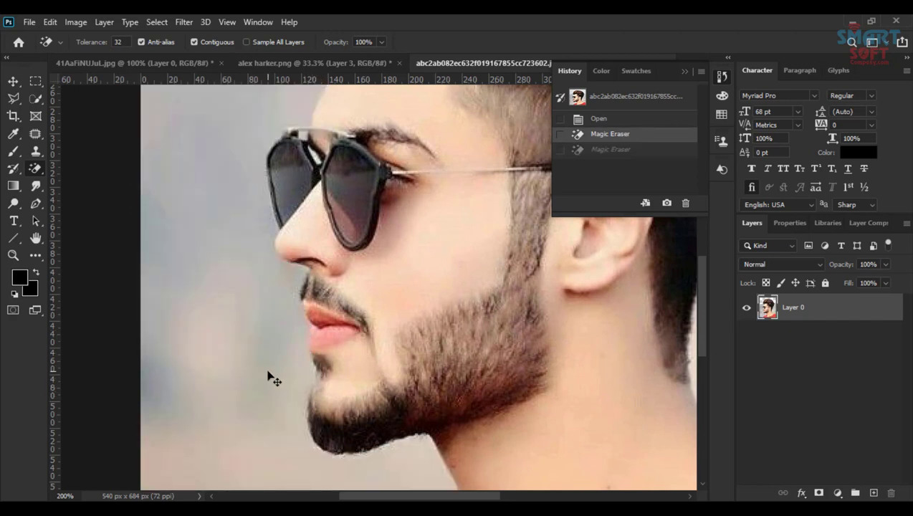
left_click(270, 375)
scroll(346, 347, "down", 5)
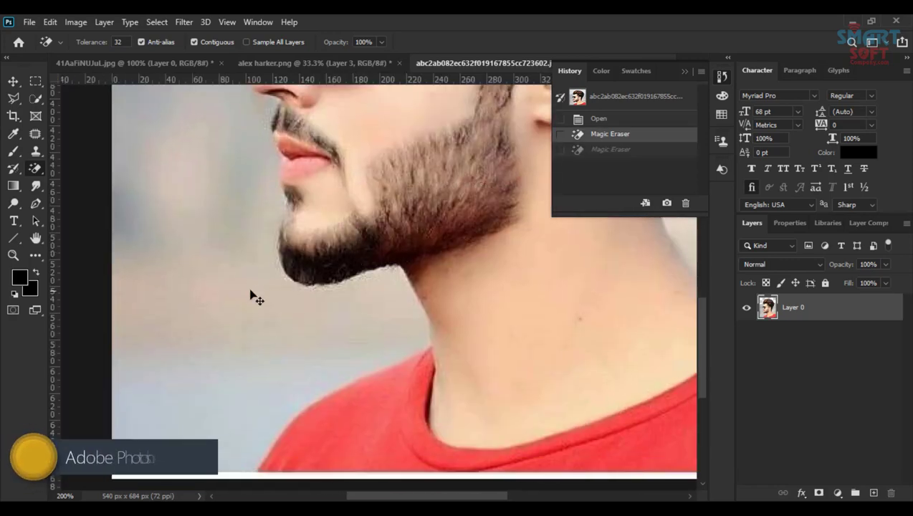
- Try the Rectangular Marquee, Lasso and Polygonal Lasso selection tools in turn
right_click(36, 172)
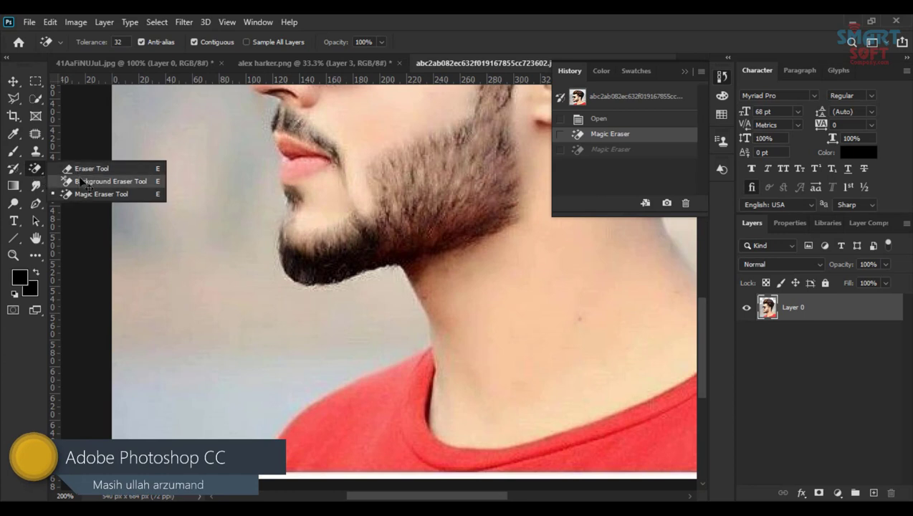
left_click(34, 84)
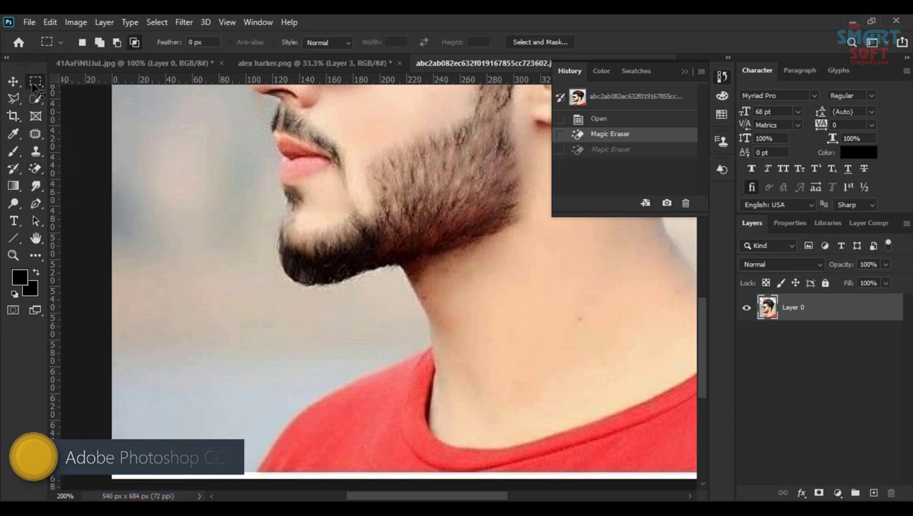
left_click(13, 99)
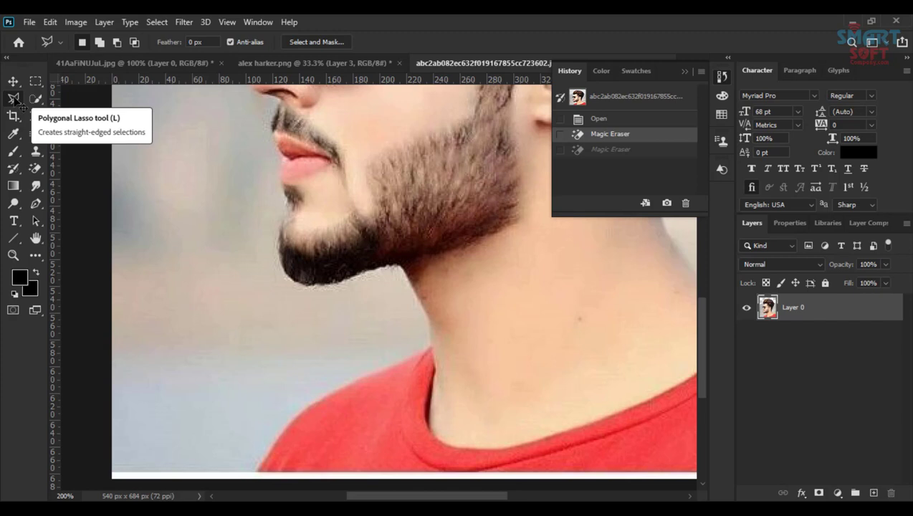
left_click(13, 98)
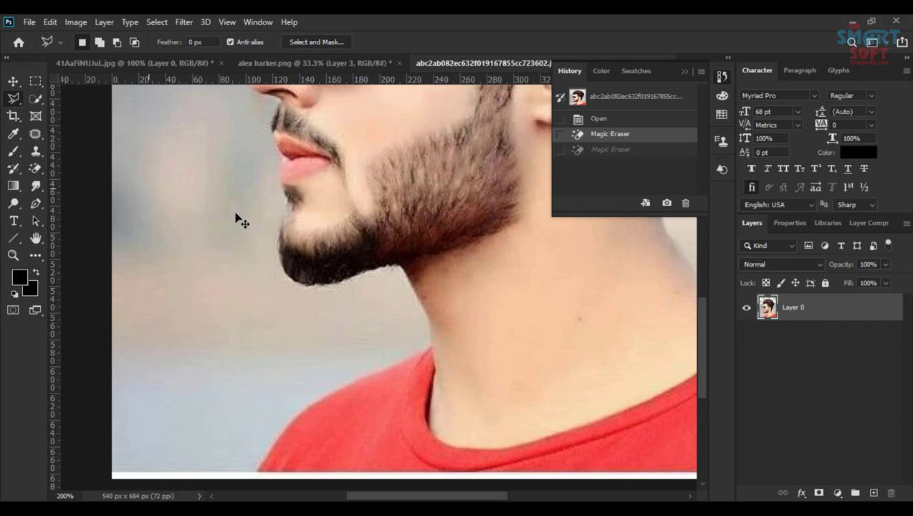
key("ctrl+r")
key("ctrl+r")
scroll(395, 235, "down", 5)
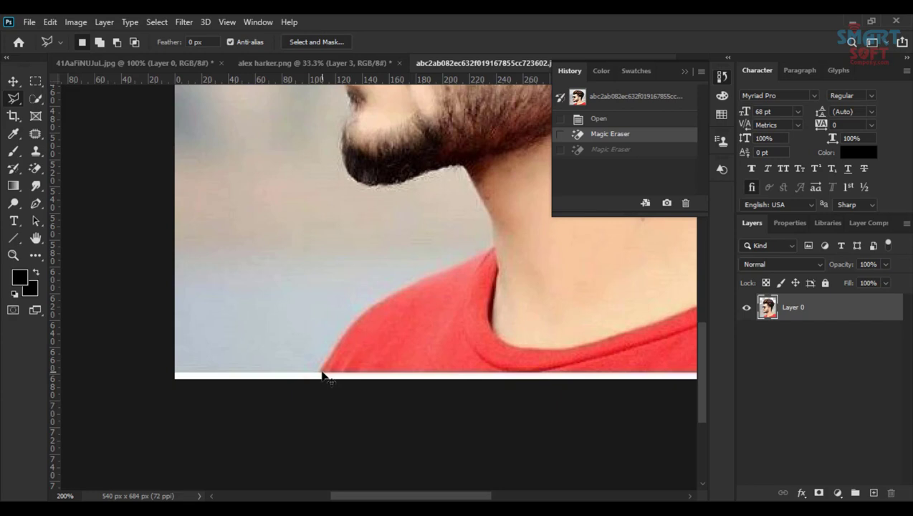
right_click(23, 102)
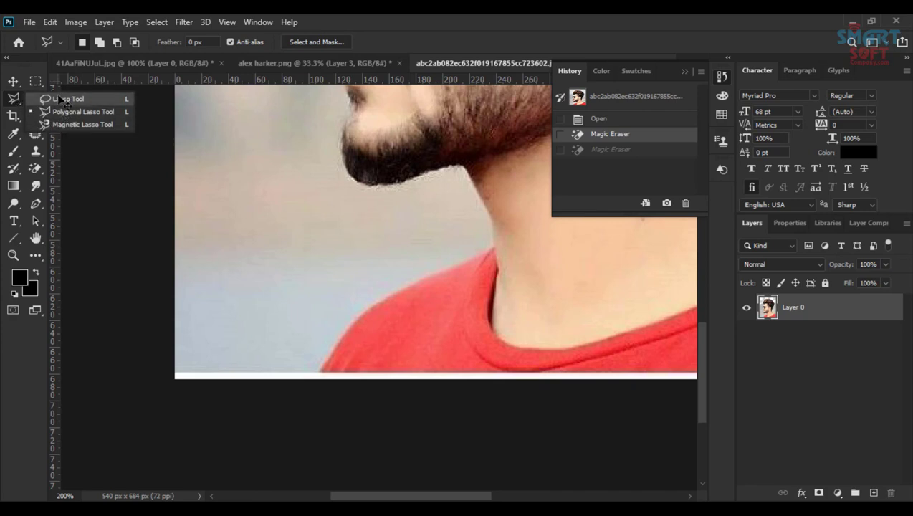
- With the Magnetic Lasso, trace from the shirt bottom up past the sunglasses, forehead and ear
left_click(71, 124)
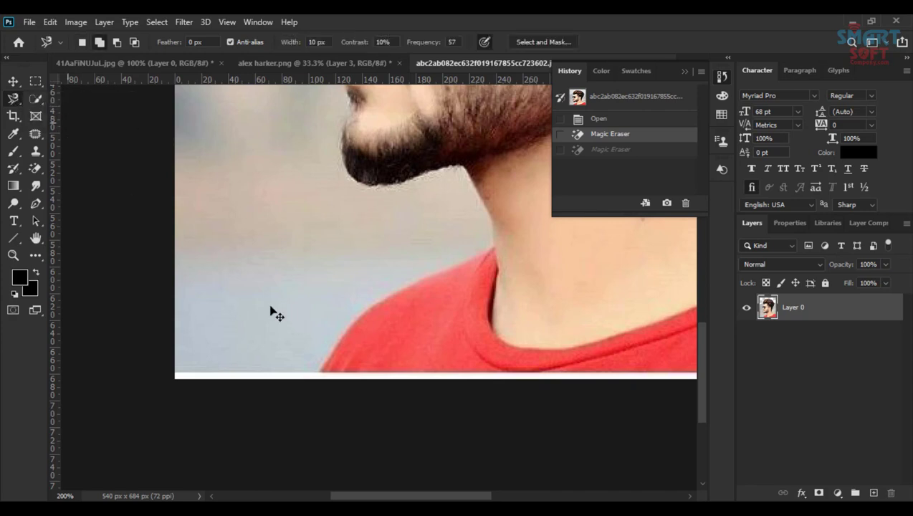
left_click(320, 371)
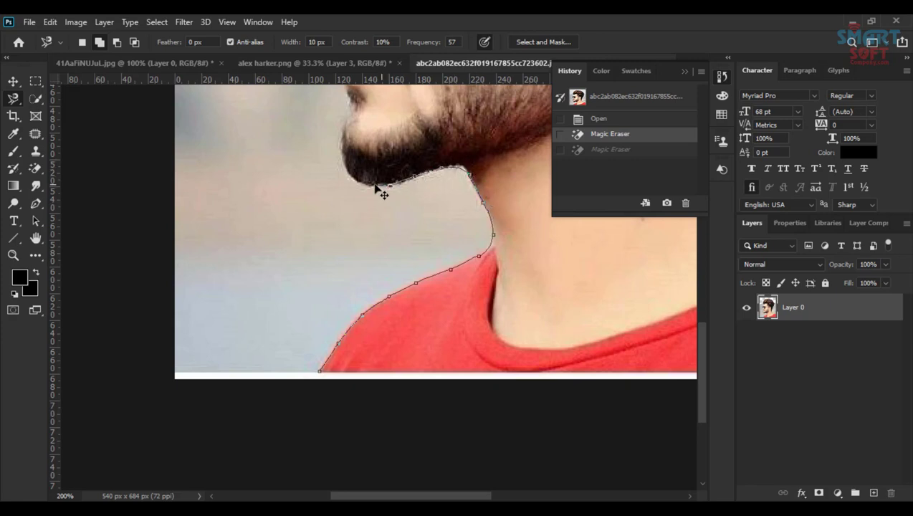
scroll(348, 140, "up", 3)
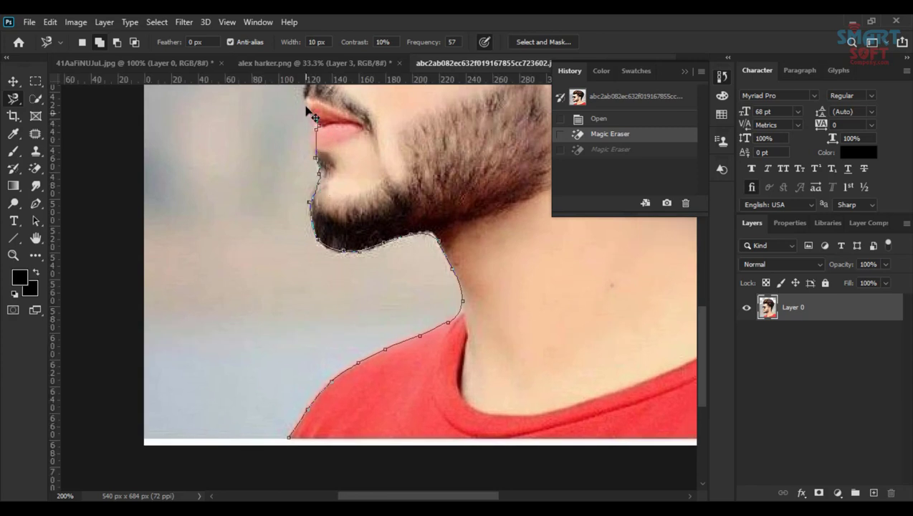
left_click_drag(312, 116, 268, 260)
key("ctrl+r")
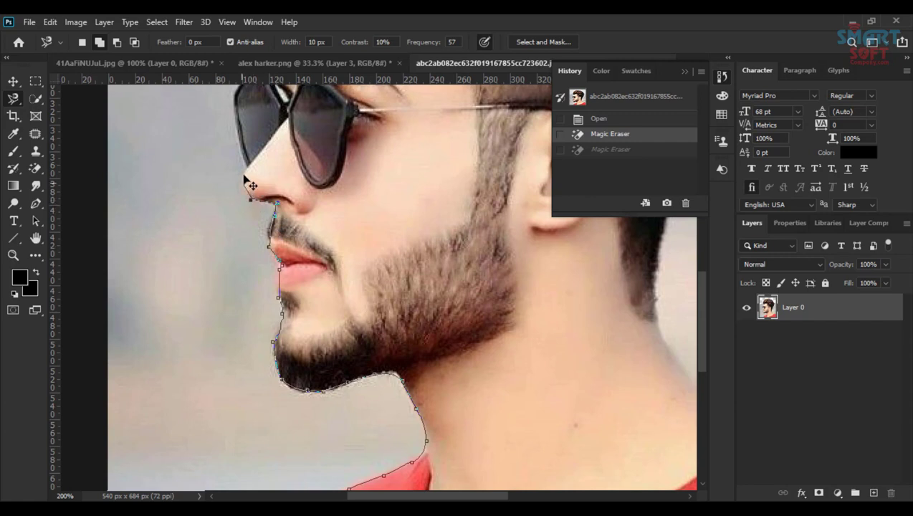
left_click_drag(241, 157, 283, 283)
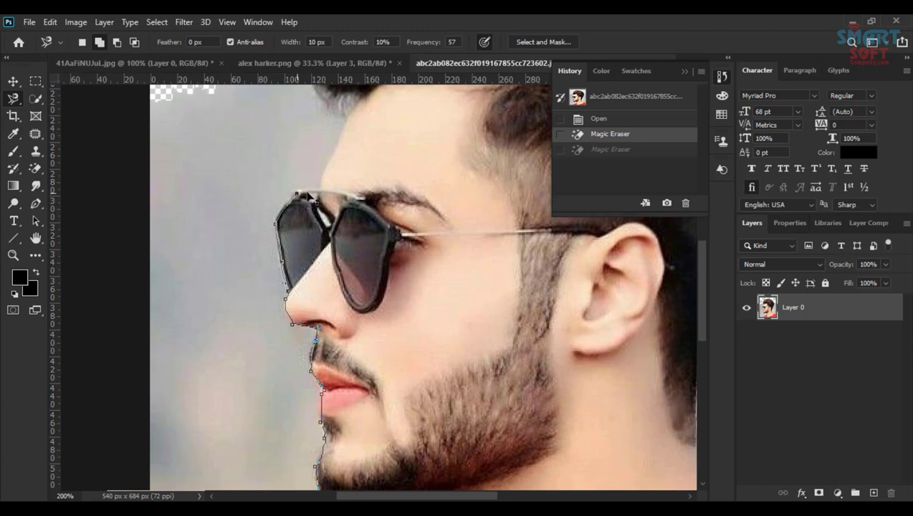
- Continue the trace around the shoulders and double-click to close the selection
scroll(331, 178, "up", 2)
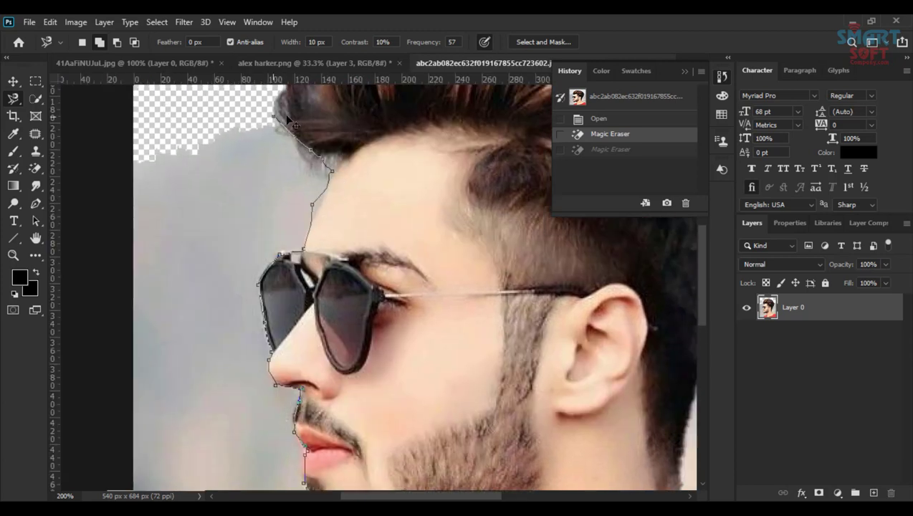
scroll(174, 295, "up", 5)
scroll(136, 294, "up", 3)
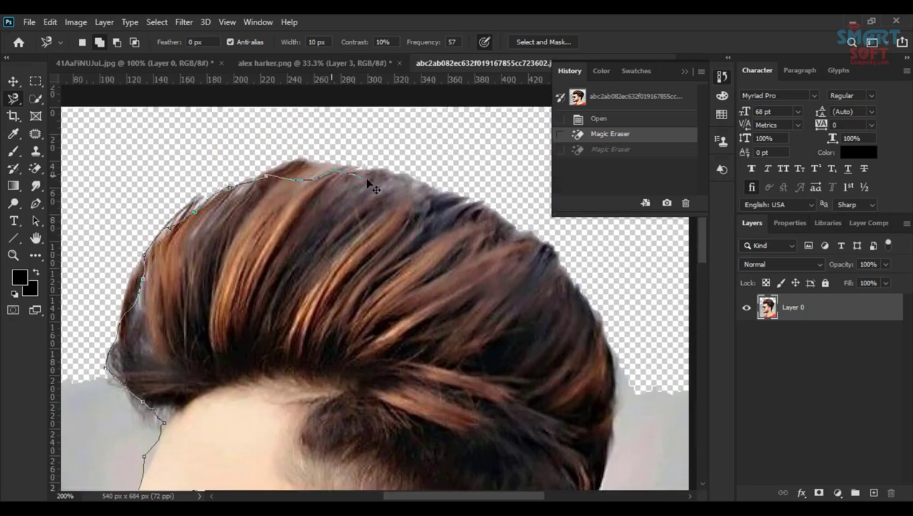
scroll(330, 144, "down", 3)
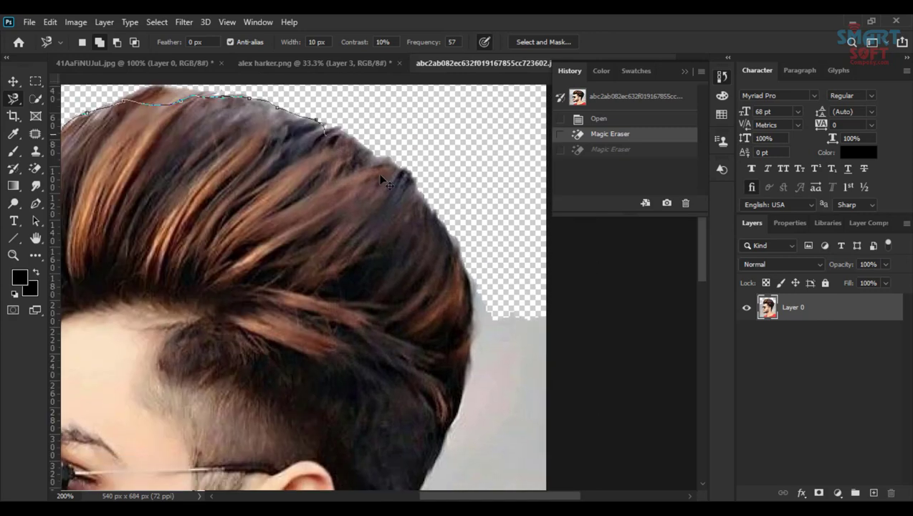
scroll(443, 130, "down", 3)
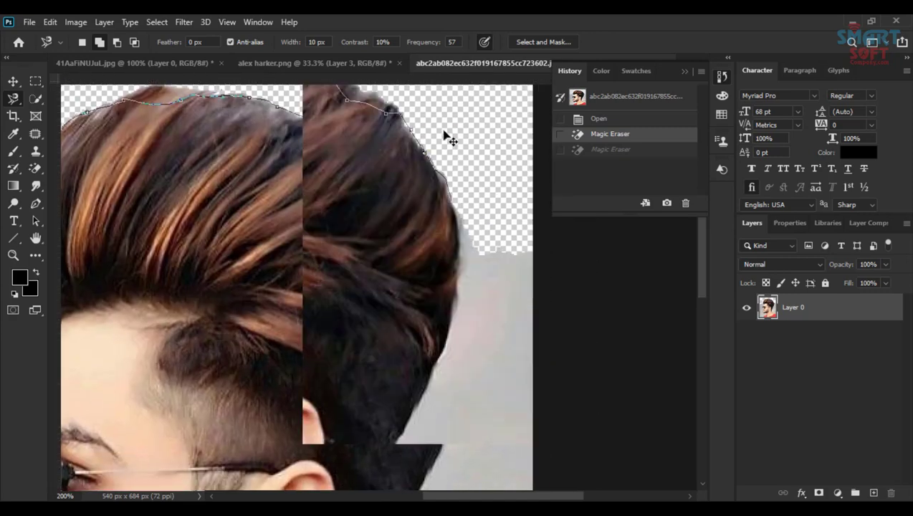
scroll(443, 130, "down", 3)
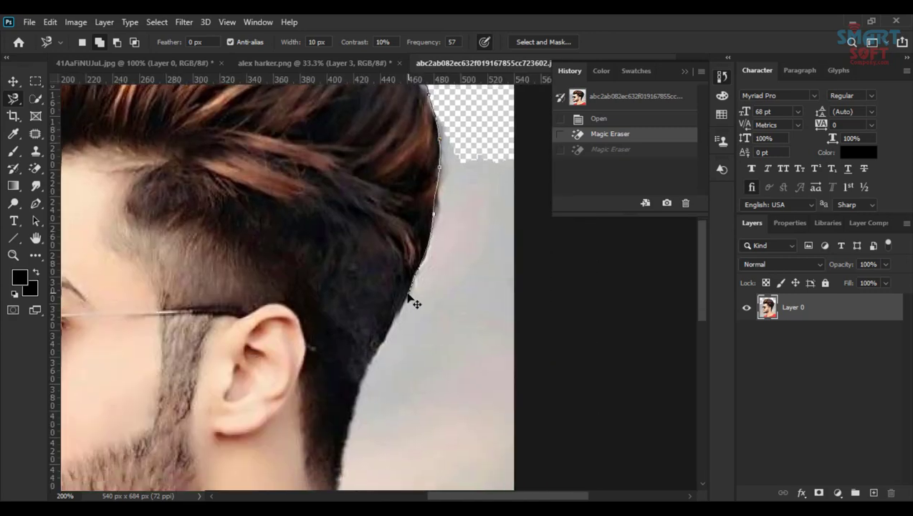
scroll(374, 344, "down", 3)
scroll(371, 258, "down", 3)
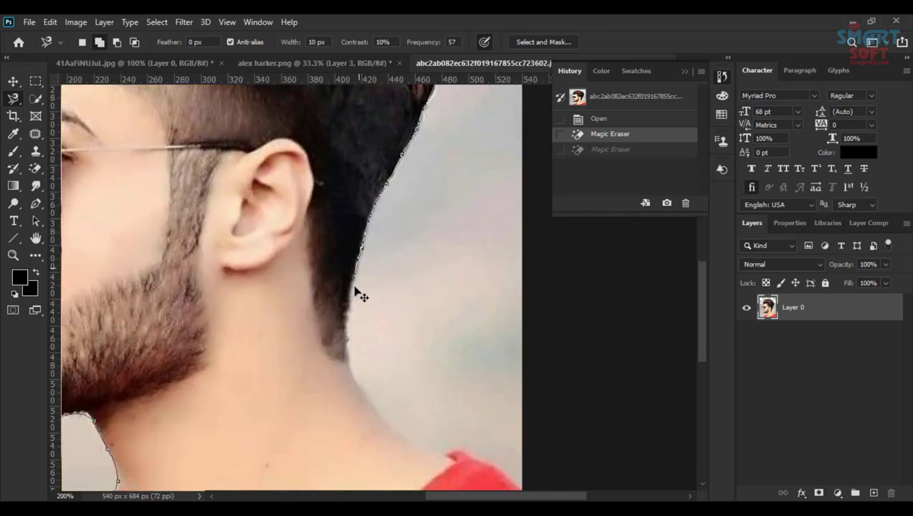
scroll(347, 326, "down", 3)
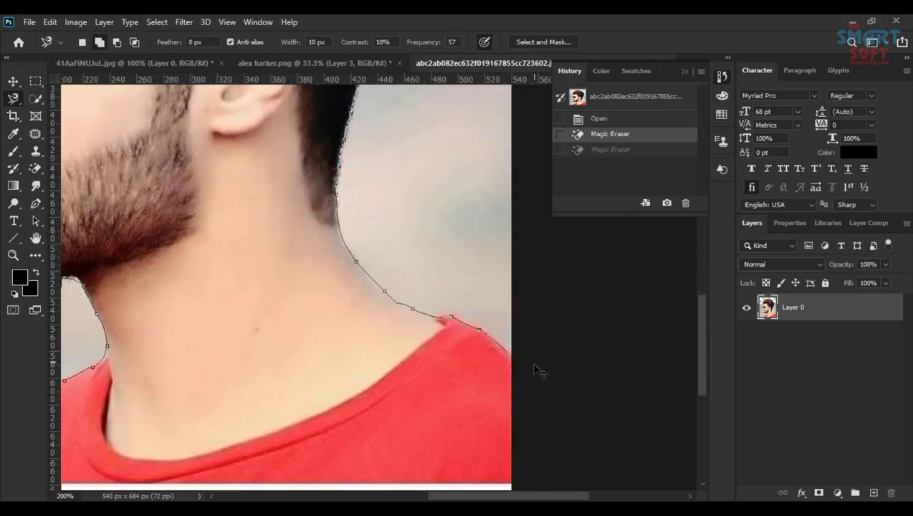
scroll(531, 326, "down", 3)
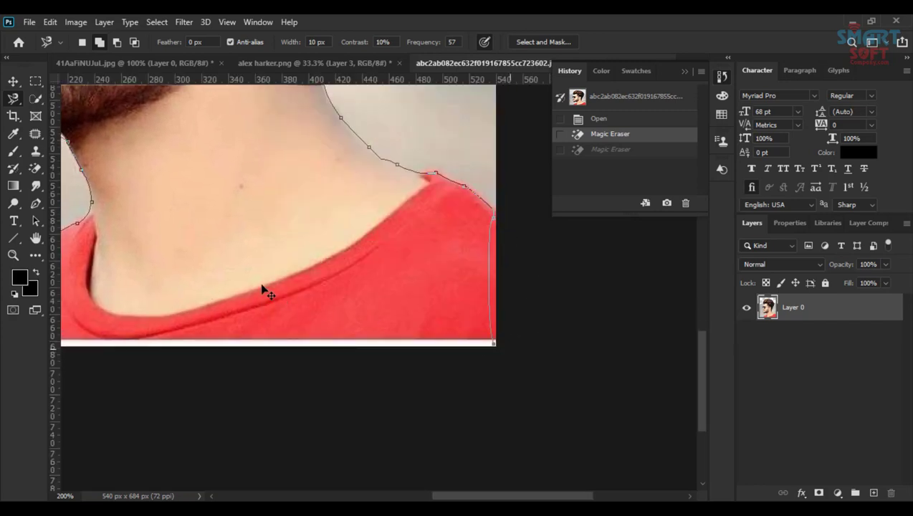
mouse_move(224, 319)
left_mouse_down()
mouse_move(358, 251)
mouse_move(516, 206)
left_mouse_up()
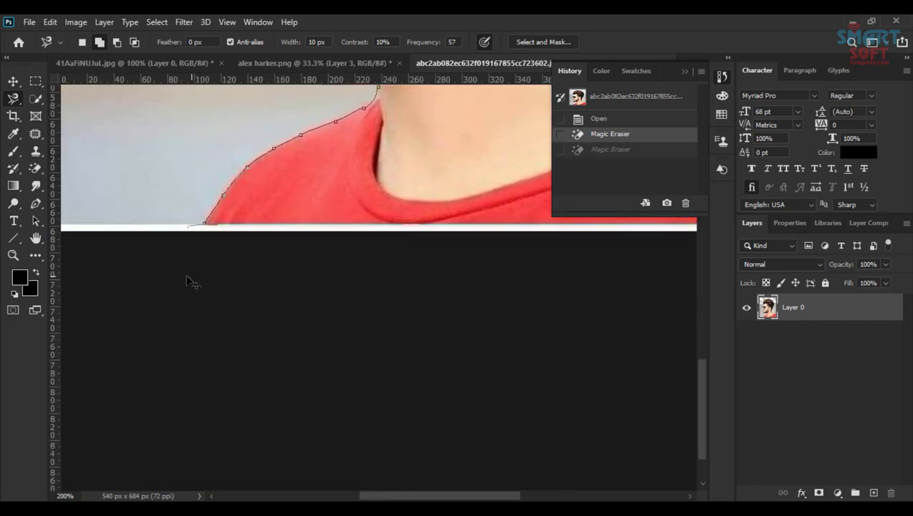
double_click(175, 254)
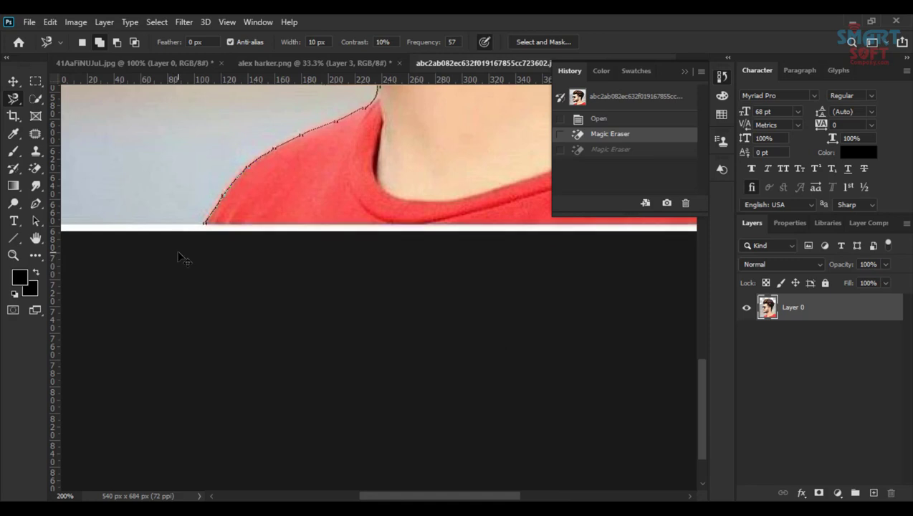
left_click_drag(351, 166, 275, 234)
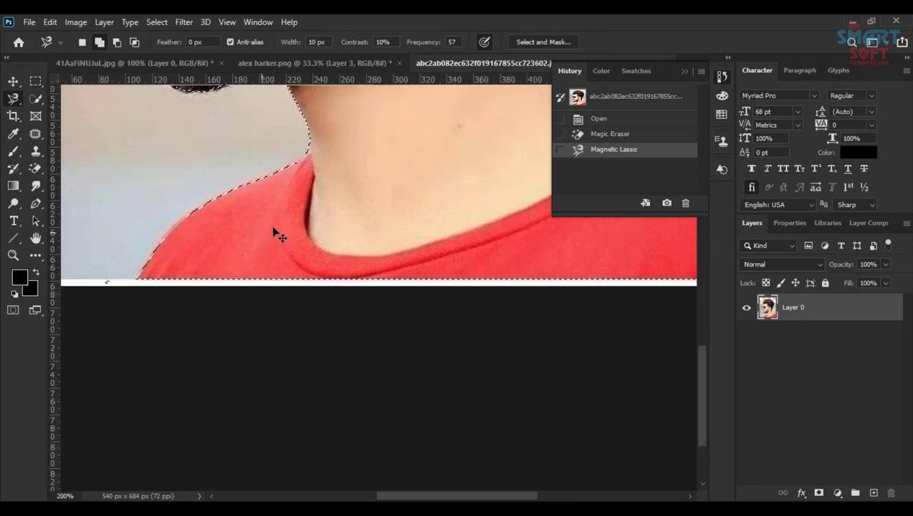
- View the portrait at 100% zoom
left_click(13, 255)
right_click(188, 214)
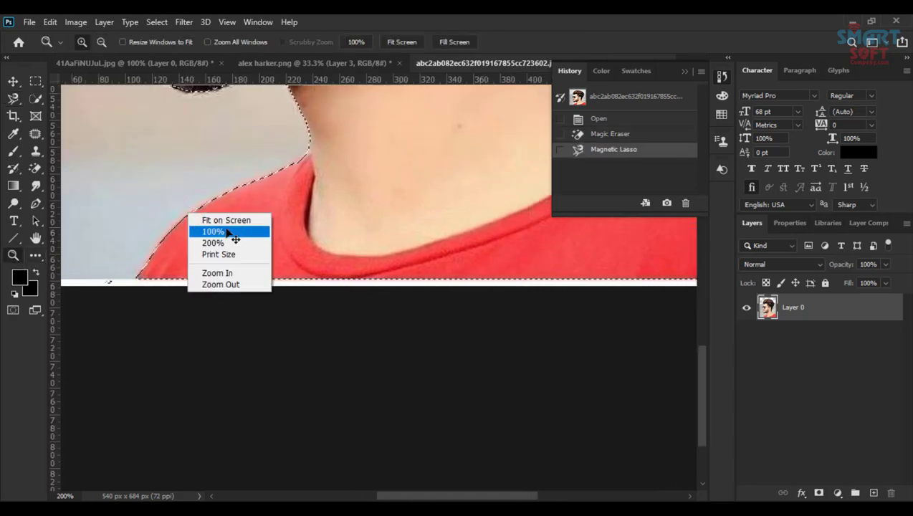
left_click(231, 237)
scroll(285, 219, "up", 3)
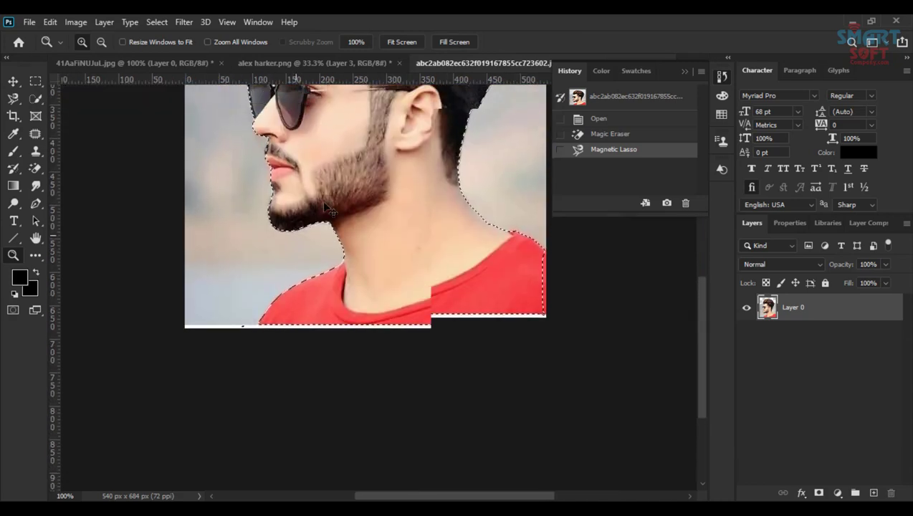
scroll(301, 209, "up", 5)
scroll(329, 205, "up", 4)
scroll(333, 213, "up", 5)
scroll(455, 187, "up", 3)
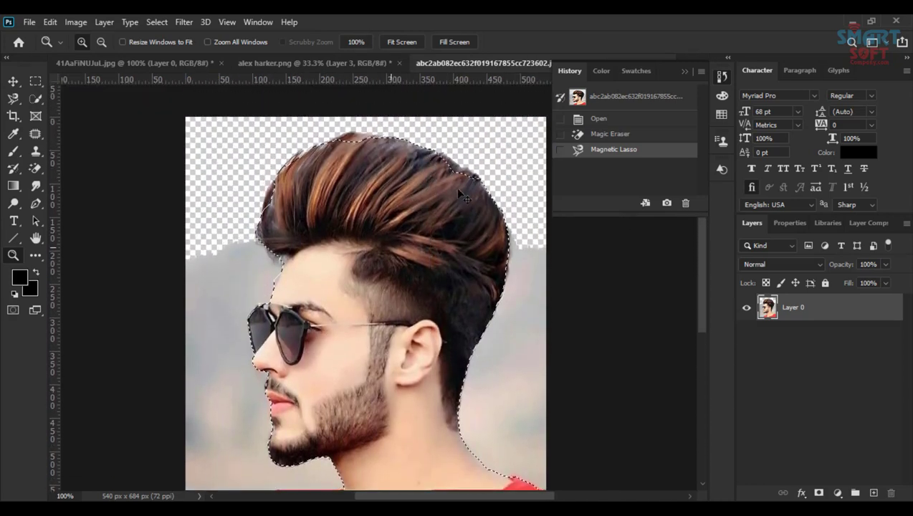
scroll(442, 223, "up", 1)
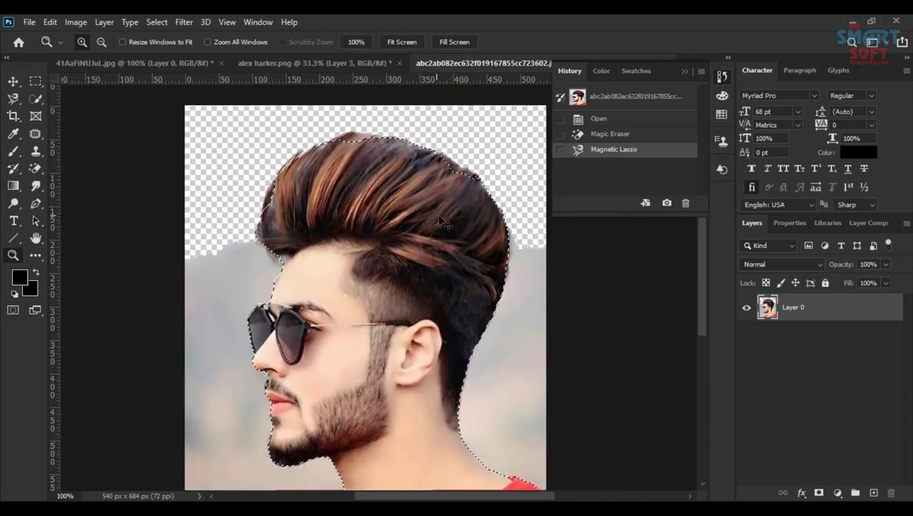
- Apply Select Inverse so the grey backdrop is selected instead of the man
left_click(35, 81)
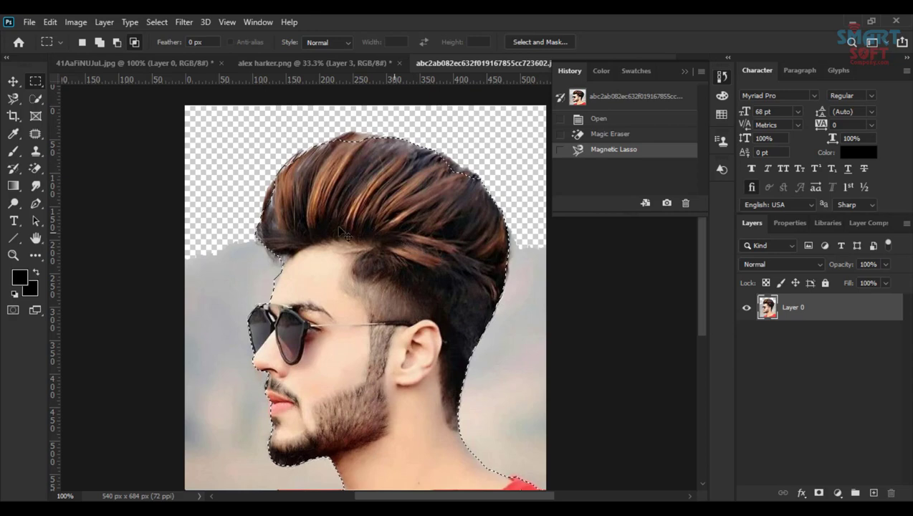
right_click(393, 213)
left_click(449, 230)
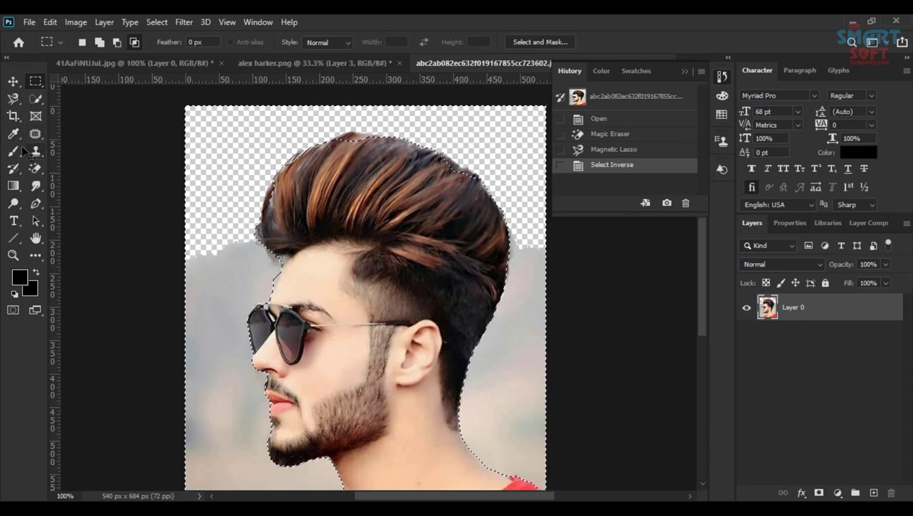
- Choose the plain Eraser Tool with a 117 px brush
left_click(36, 169)
right_click(35, 169)
left_click(93, 167)
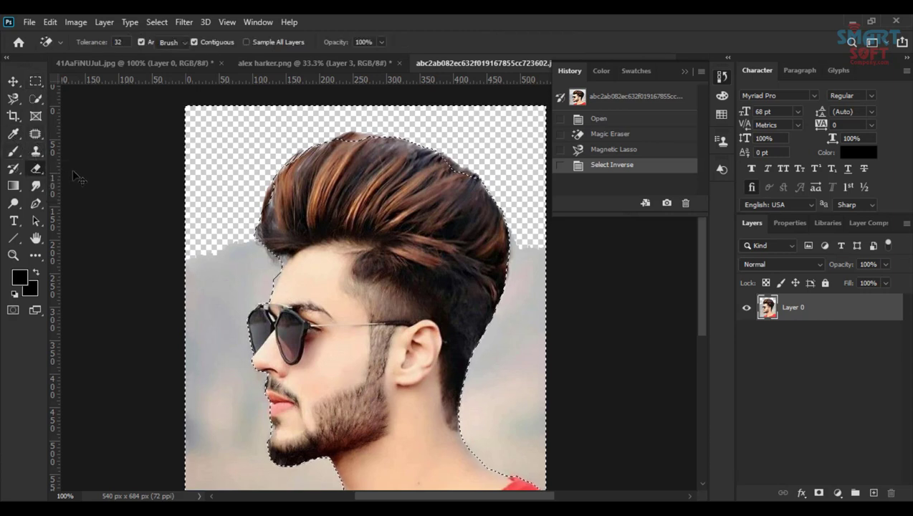
right_click(367, 283)
left_click_drag(370, 289, 378, 289)
key("Return")
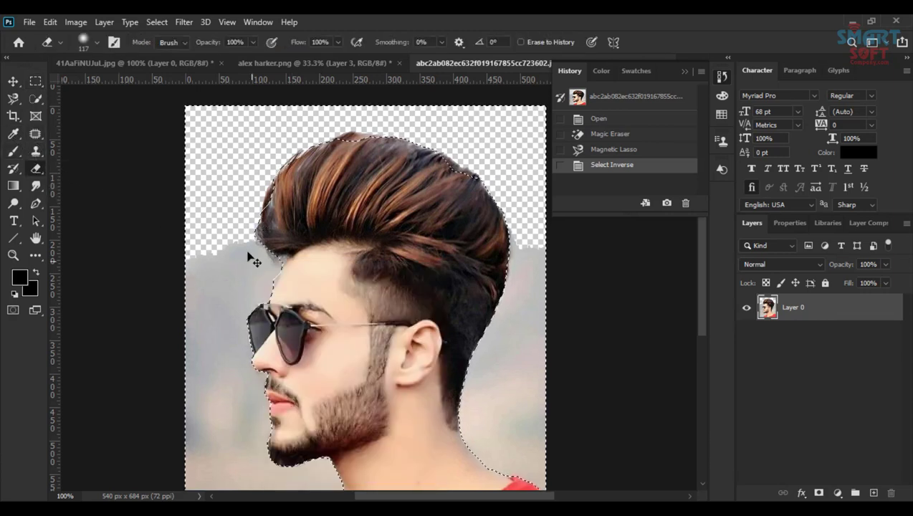
- Erase the grey background left of the man, beside his neck and above his hair, then deselect
mouse_move(249, 257)
left_mouse_down()
mouse_move(230, 248)
mouse_move(230, 459)
mouse_move(323, 482)
left_mouse_up()
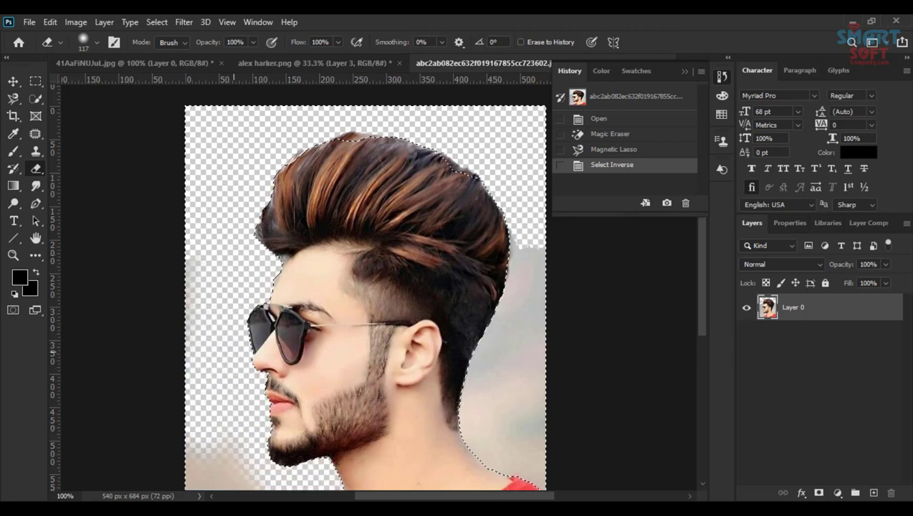
mouse_move(534, 390)
left_mouse_down()
mouse_move(499, 336)
mouse_move(501, 371)
mouse_move(561, 387)
mouse_move(551, 371)
left_mouse_up()
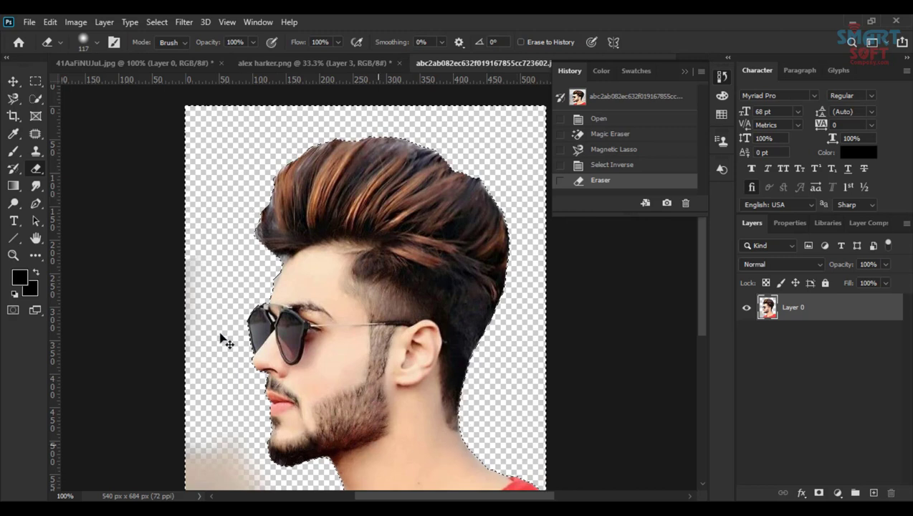
mouse_move(437, 139)
left_mouse_down()
mouse_move(462, 163)
mouse_move(505, 272)
left_mouse_up()
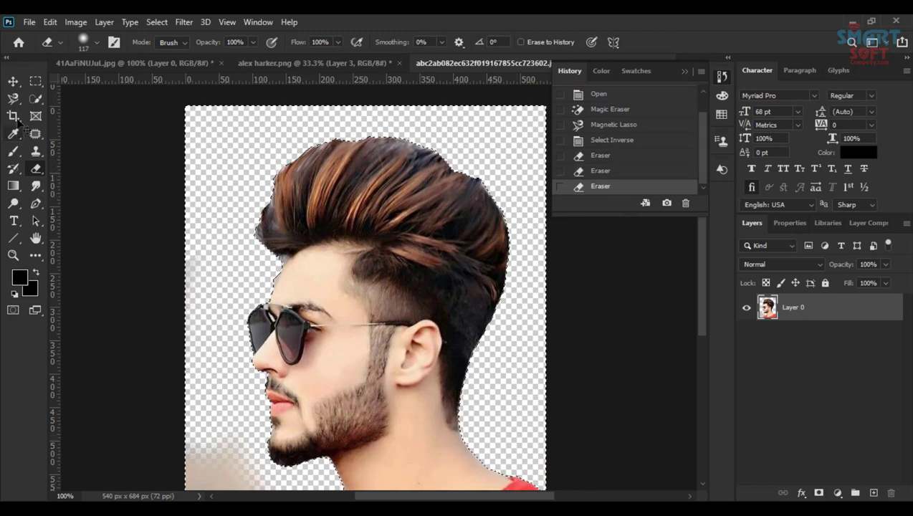
left_click(36, 152)
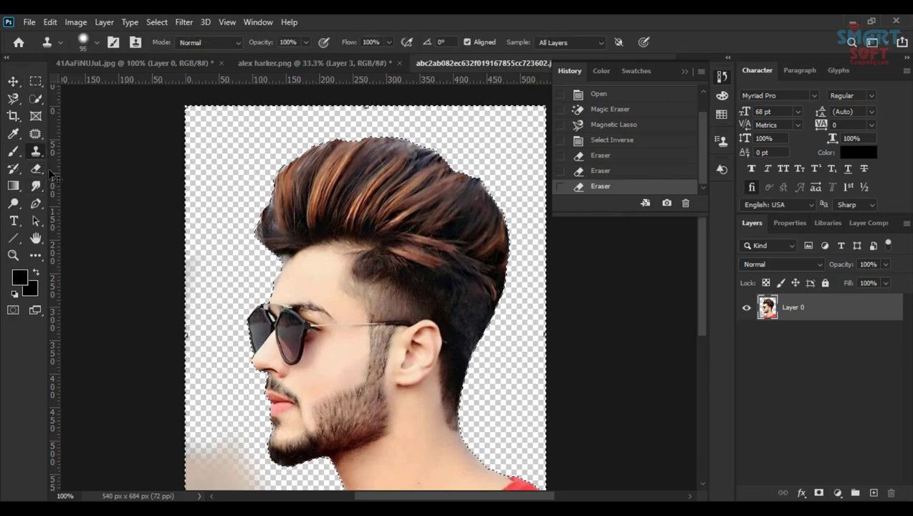
key("ctrl+d")
left_click(36, 169)
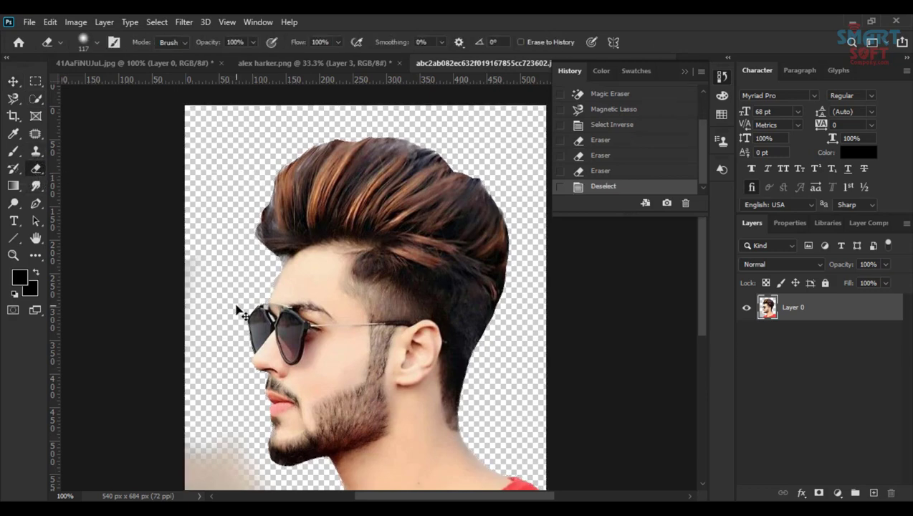
- Zoom to 300% on the beard and set the eraser to Soft Round, 31 px, 28% hardness
left_click(13, 255)
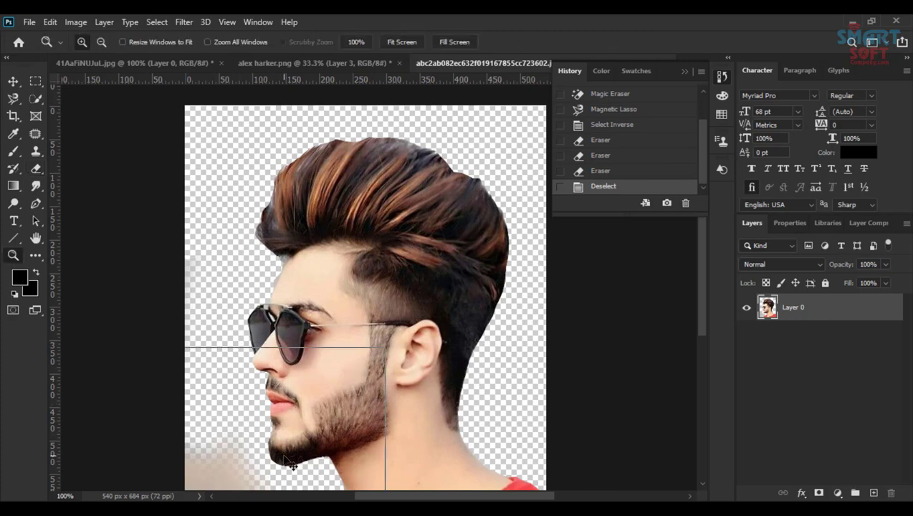
mouse_move(385, 346)
left_mouse_down()
mouse_move(276, 447)
mouse_move(344, 251)
left_mouse_up()
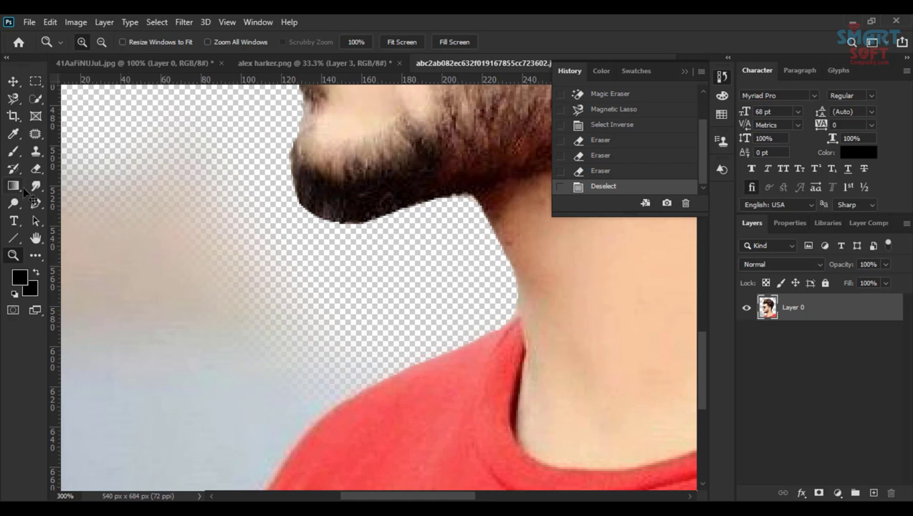
left_click(36, 168)
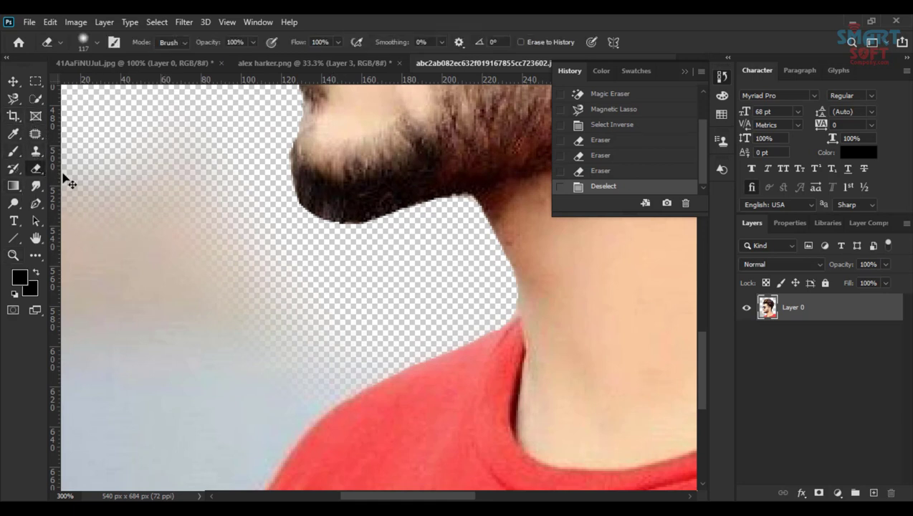
right_click(275, 215)
left_click_drag(377, 239, 369, 241)
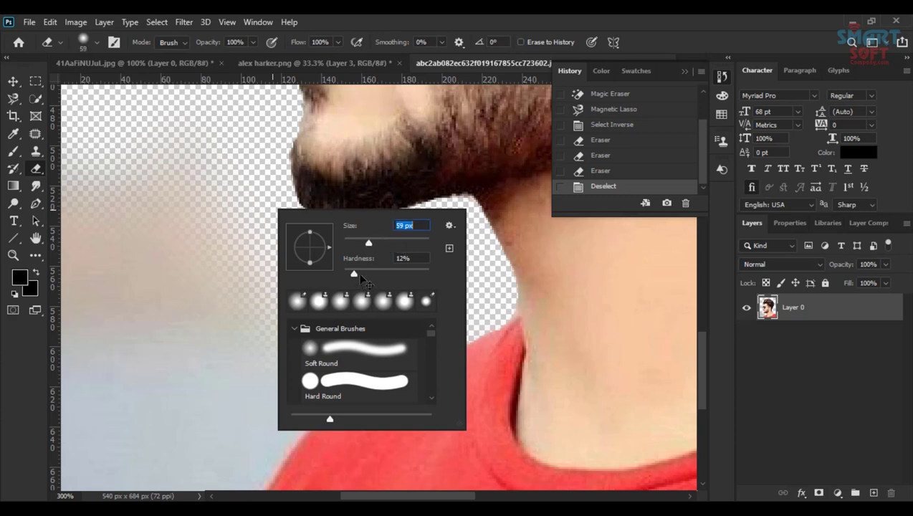
left_click(324, 347)
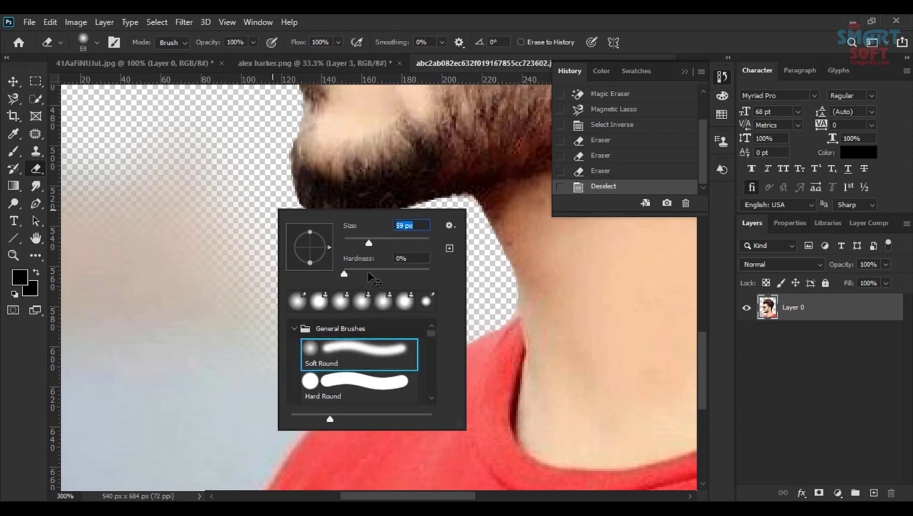
left_click(368, 274)
left_click_drag(367, 243, 354, 243)
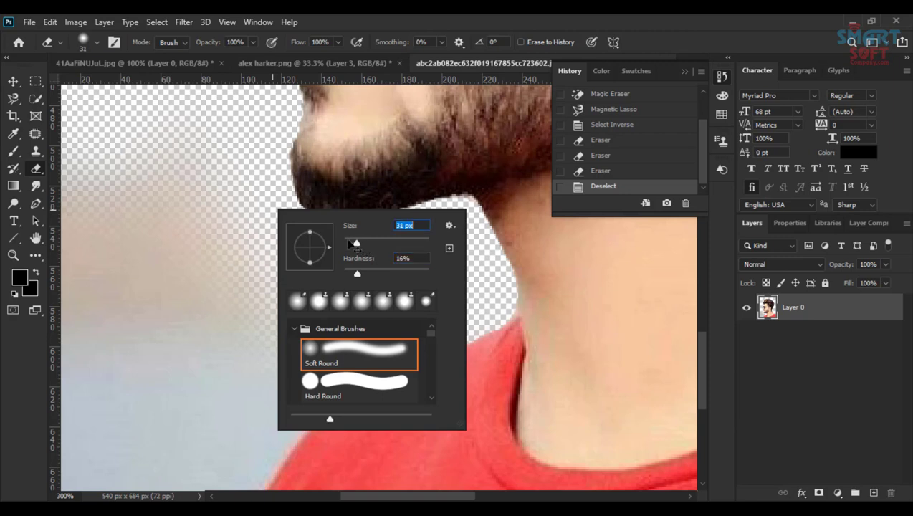
left_click(283, 199)
- Erase background along the beard's lower edge, undoing the unwanted strokes
left_click_drag(278, 206, 281, 229)
key("ctrl+z")
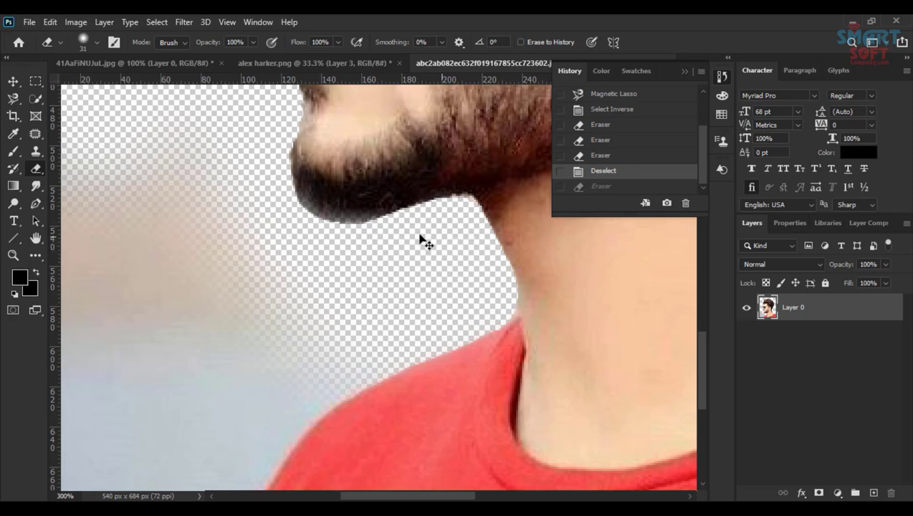
mouse_move(423, 241)
left_mouse_down()
mouse_move(301, 244)
mouse_move(228, 235)
mouse_move(321, 307)
left_mouse_up()
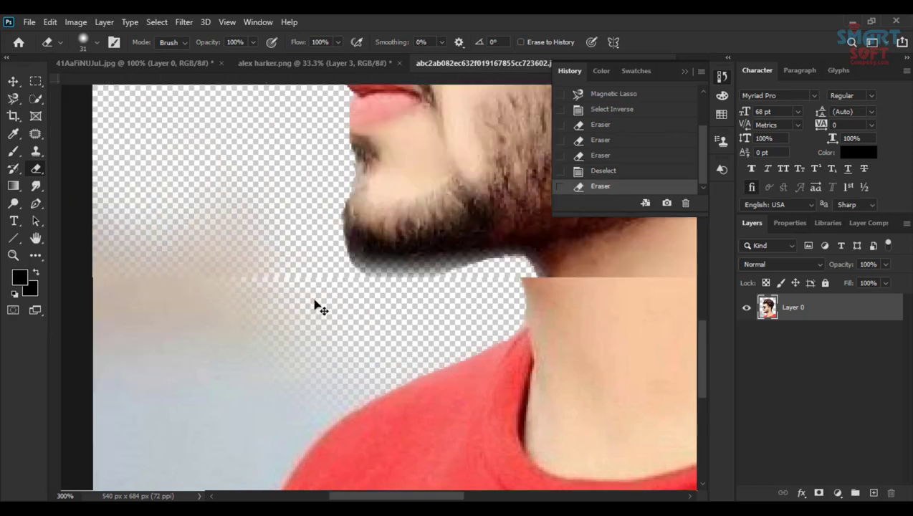
key("ctrl+r")
key("ctrl+z")
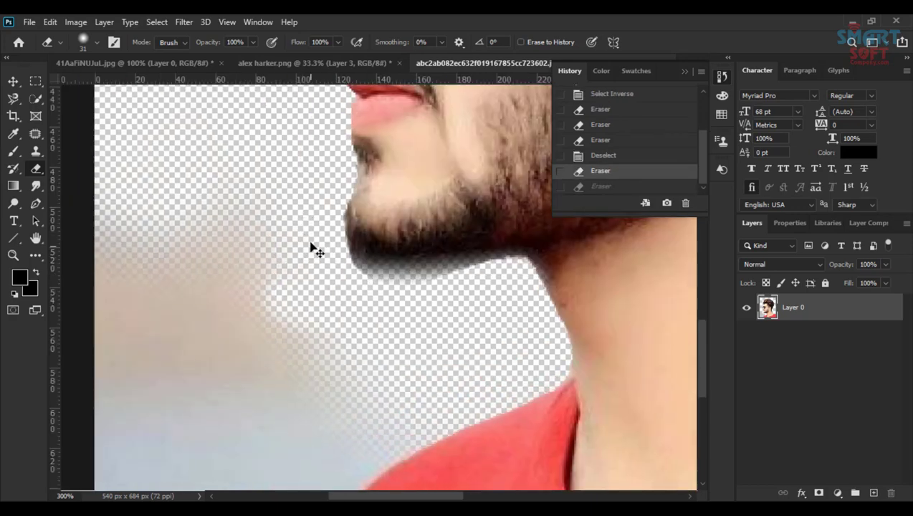
left_click_drag(358, 268, 393, 299)
- Raise the eraser hardness and clean the edges around the nose, mustache and beside the face
right_click(509, 348)
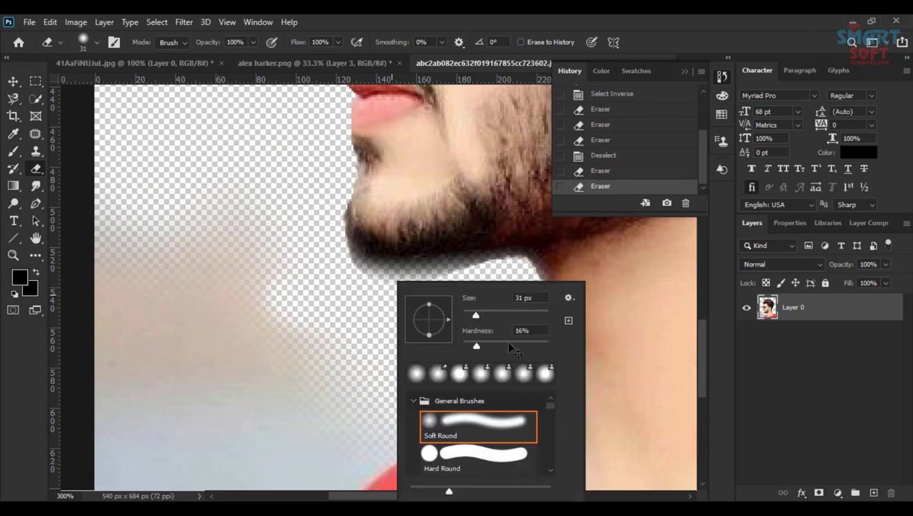
left_click_drag(467, 345, 496, 350)
left_click(342, 294)
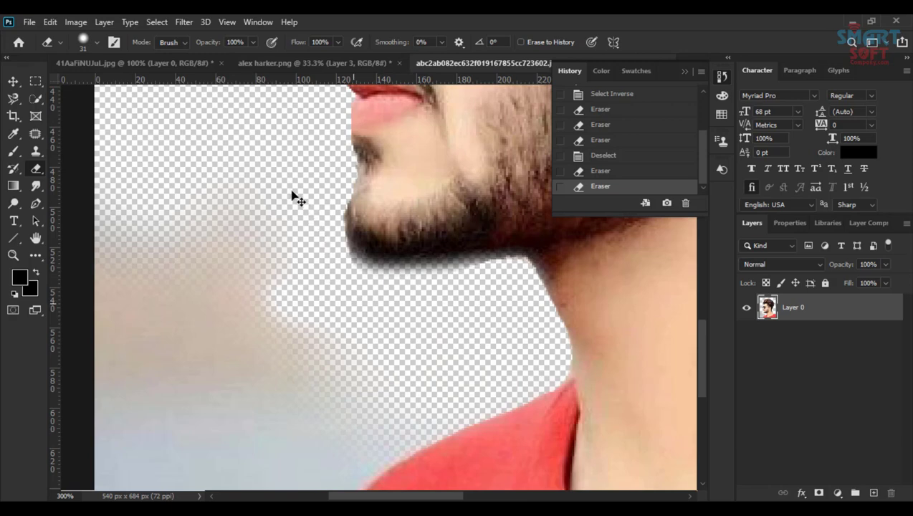
scroll(341, 383, "up", 5)
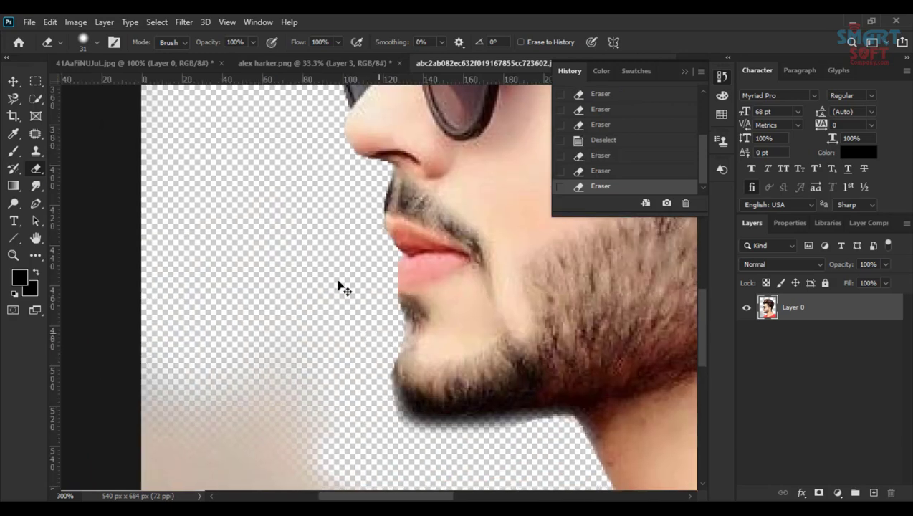
scroll(351, 337, "up", 2)
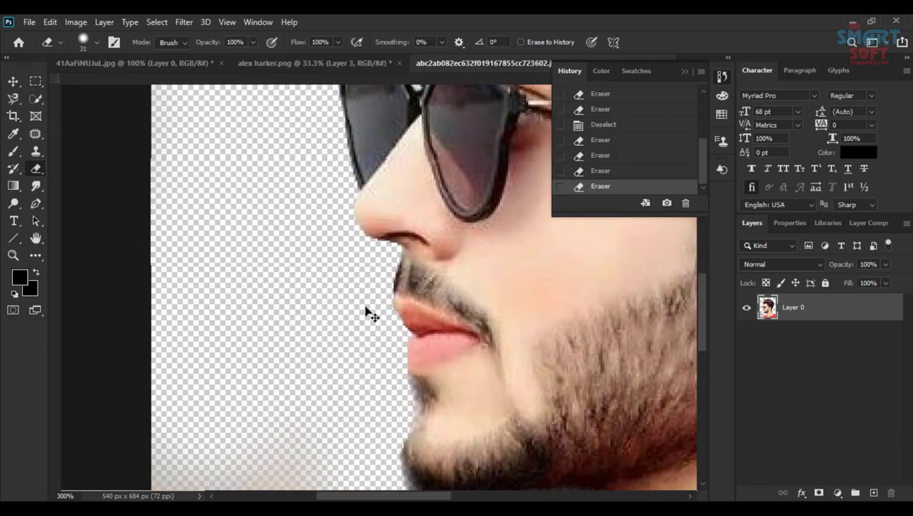
left_click(370, 260)
key("ctrl+z")
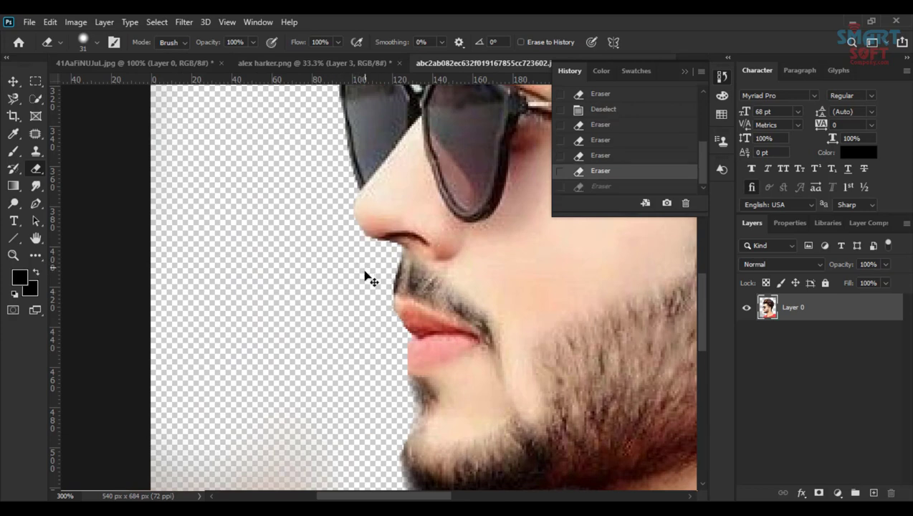
left_click(330, 230)
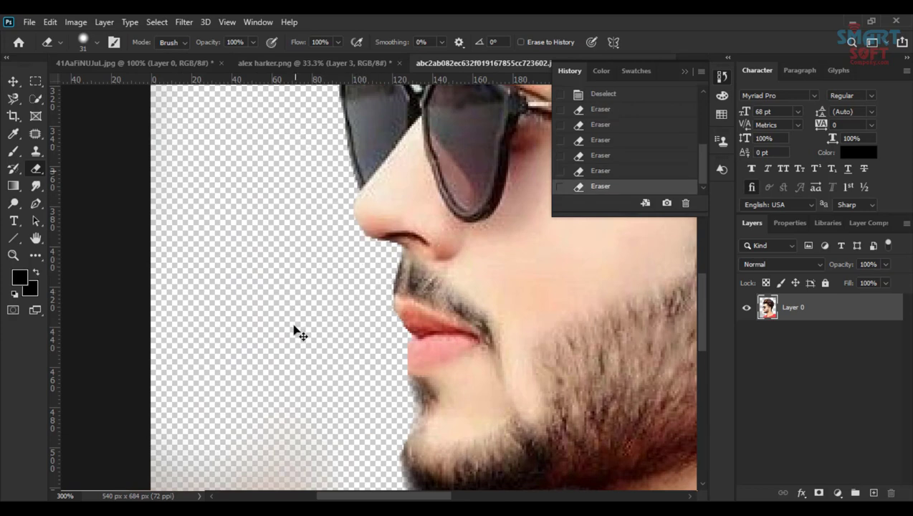
scroll(299, 333, "up", 3)
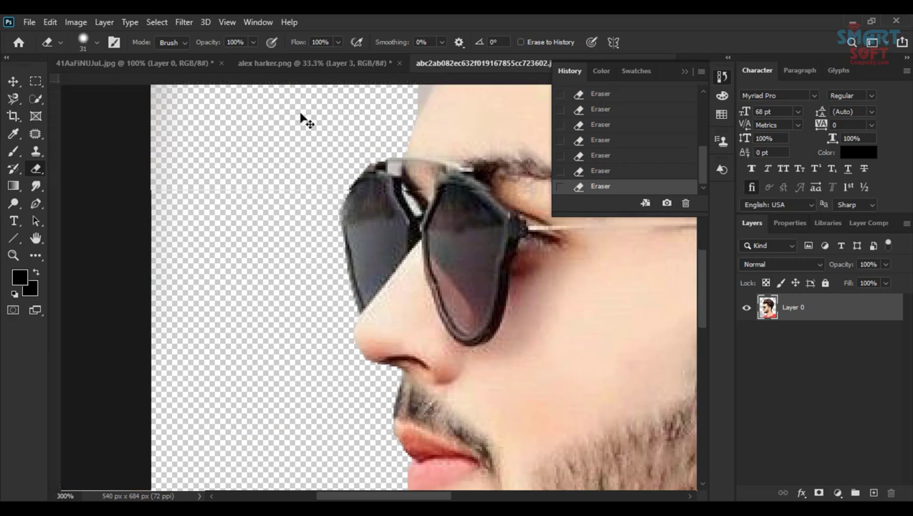
scroll(326, 292, "down", 3)
scroll(358, 247, "down", 3)
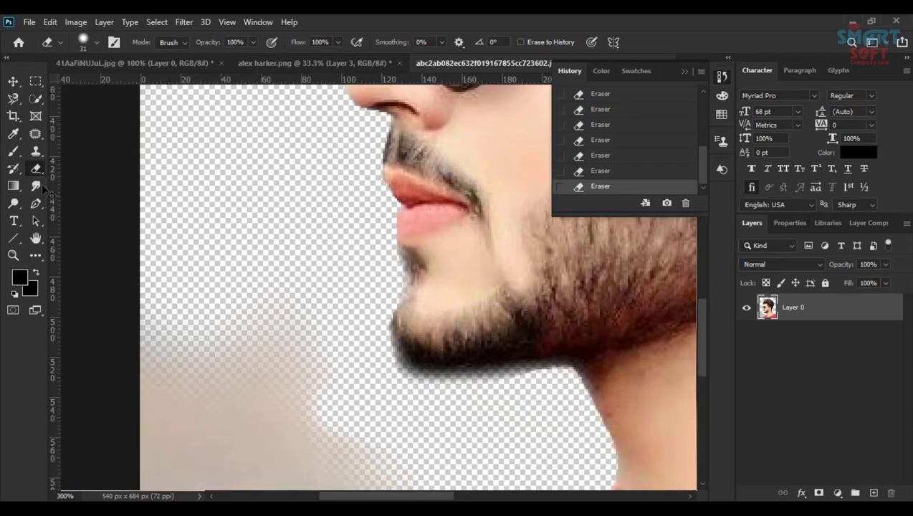
- Blur the beard edge along the chin, the lip and chin outline, and the neck edge
left_click(41, 183)
left_click(86, 184)
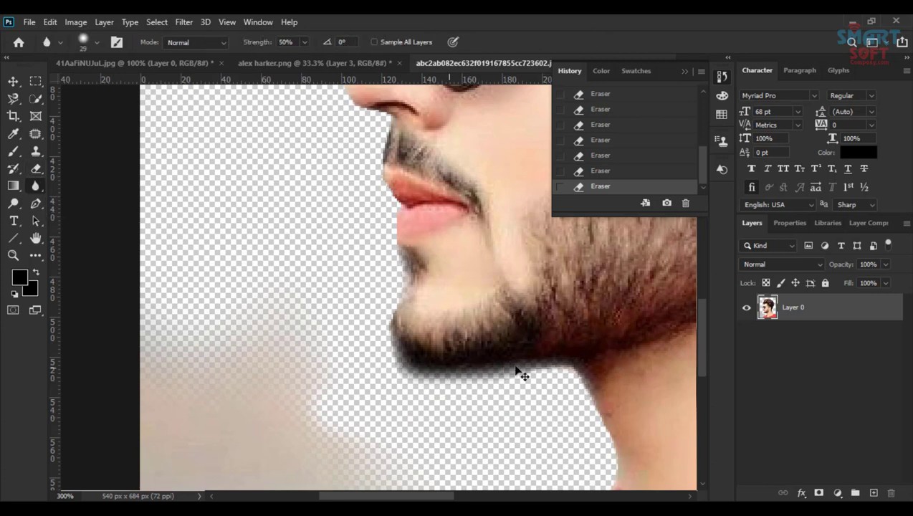
left_click_drag(392, 312, 393, 338)
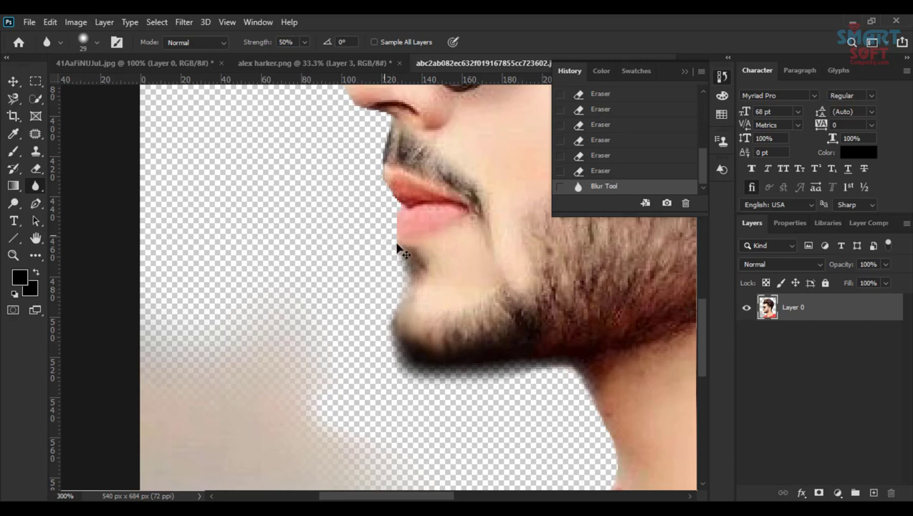
left_click_drag(371, 119, 387, 252)
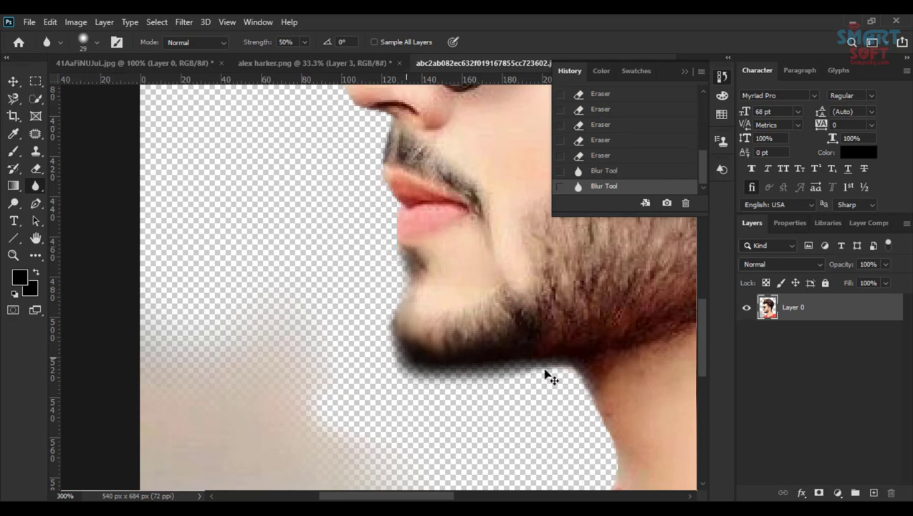
left_click_drag(595, 436, 573, 373)
left_click(13, 98)
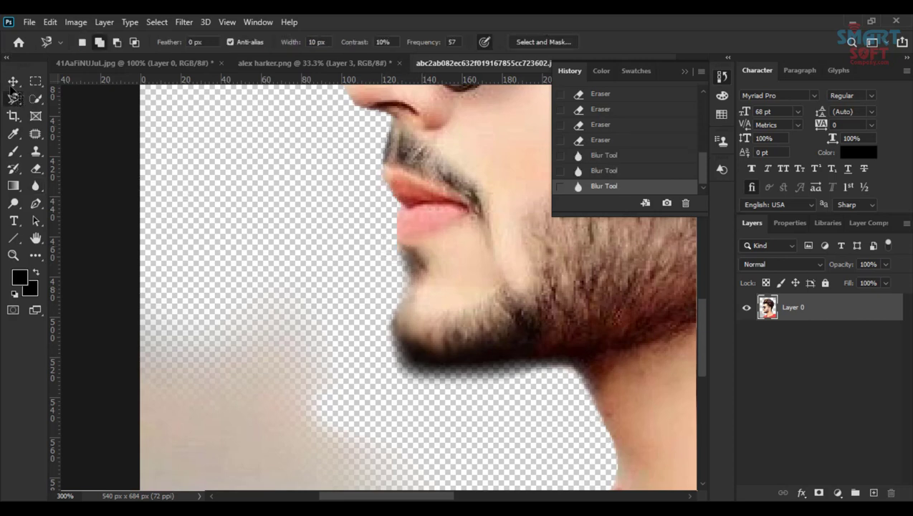
left_click(13, 81)
left_click_drag(412, 195, 245, 66)
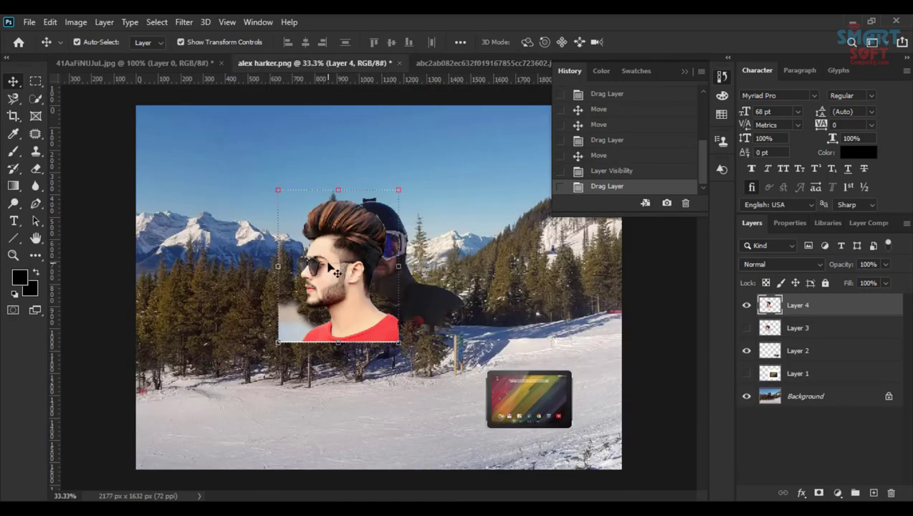
- Drop the portrait into the alex harker scene, enlarge the tablet, and place the portrait on its screen
mouse_move(245, 66)
left_mouse_down()
mouse_move(365, 306)
mouse_move(395, 311)
mouse_move(444, 370)
left_mouse_up()
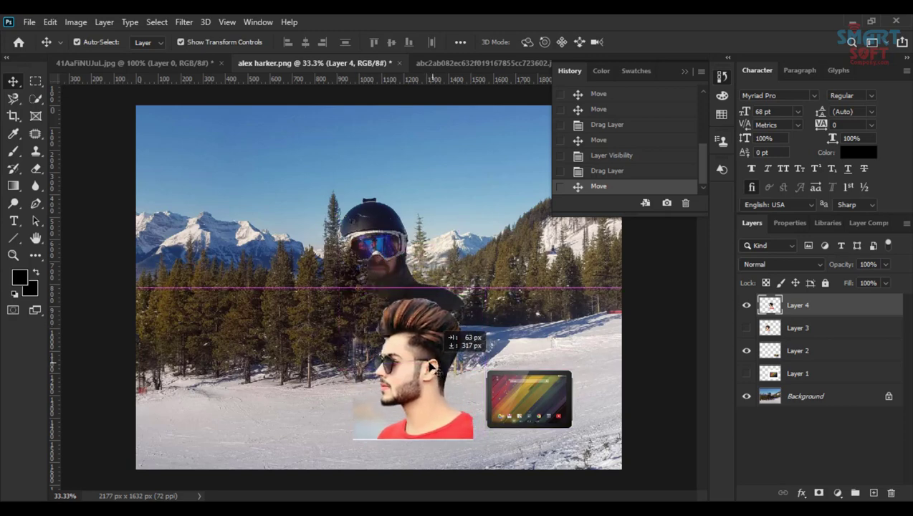
mouse_move(444, 370)
left_mouse_down()
mouse_move(412, 380)
mouse_move(553, 294)
mouse_move(574, 373)
left_mouse_up()
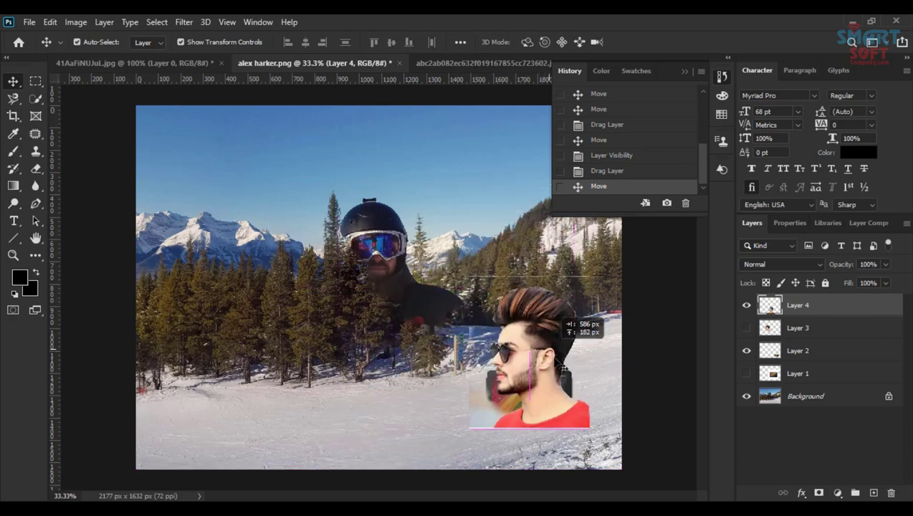
left_click(500, 385)
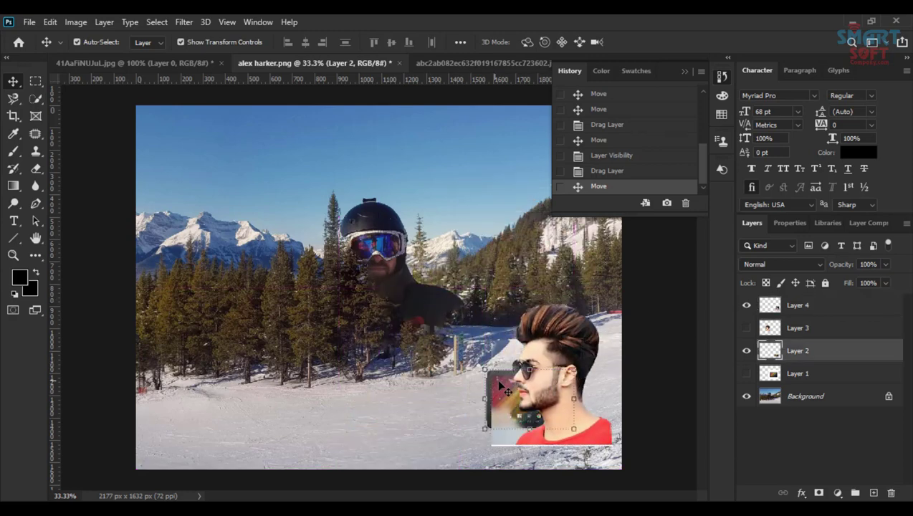
mouse_move(485, 371)
left_mouse_down()
mouse_move(407, 308)
mouse_move(212, 188)
mouse_move(208, 159)
left_mouse_up()
key("Return")
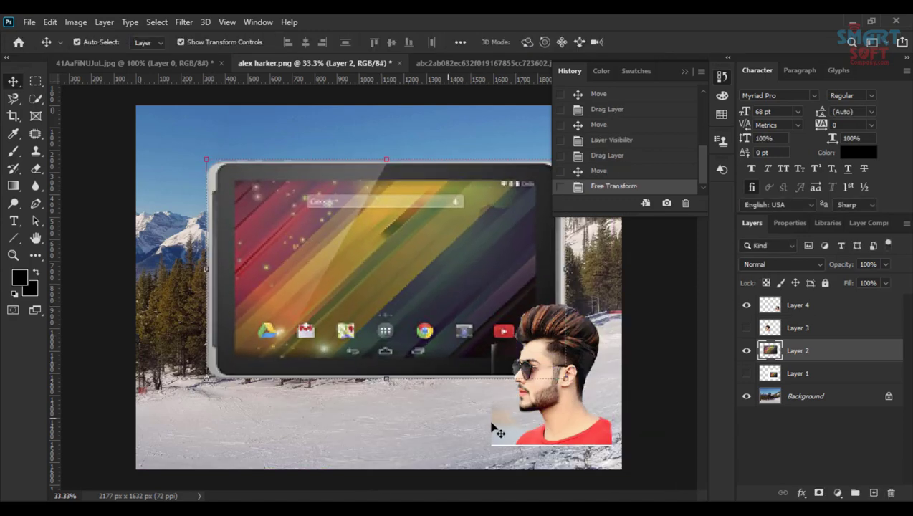
left_click_drag(505, 352, 425, 257)
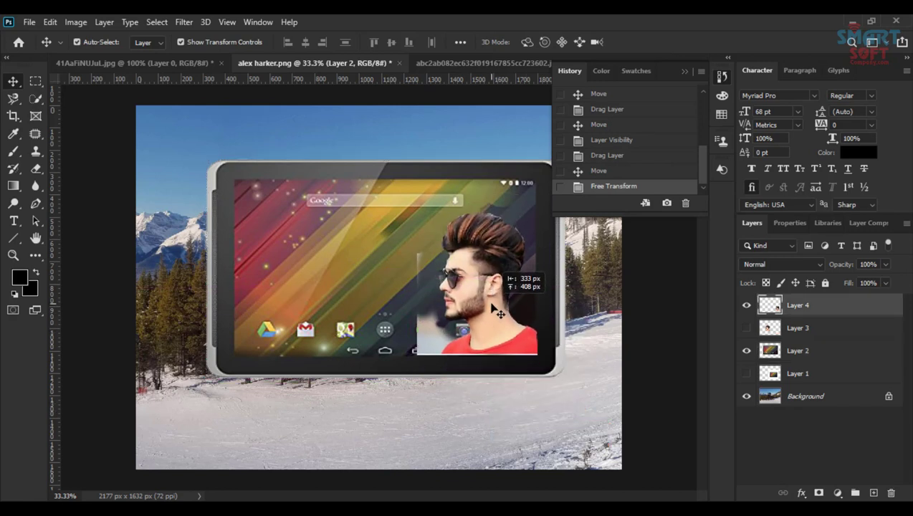
left_click(35, 168)
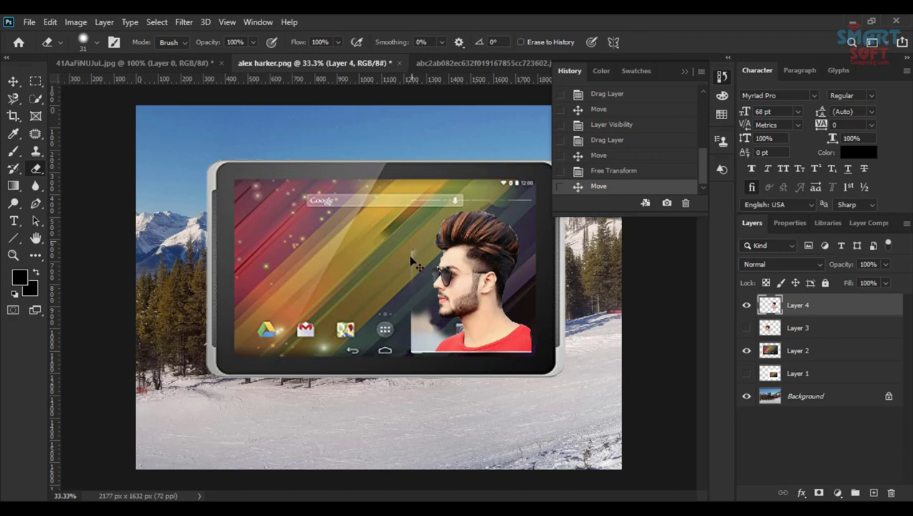
- Erase the leftover pale background at the portrait's edges with a 77 px eraser
left_click_drag(410, 312, 410, 337)
right_click(466, 351)
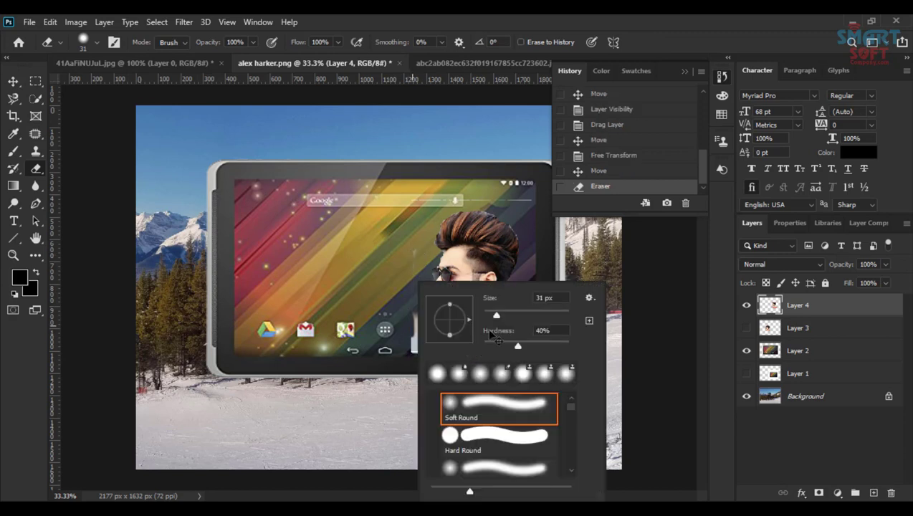
type("77")
key("Return")
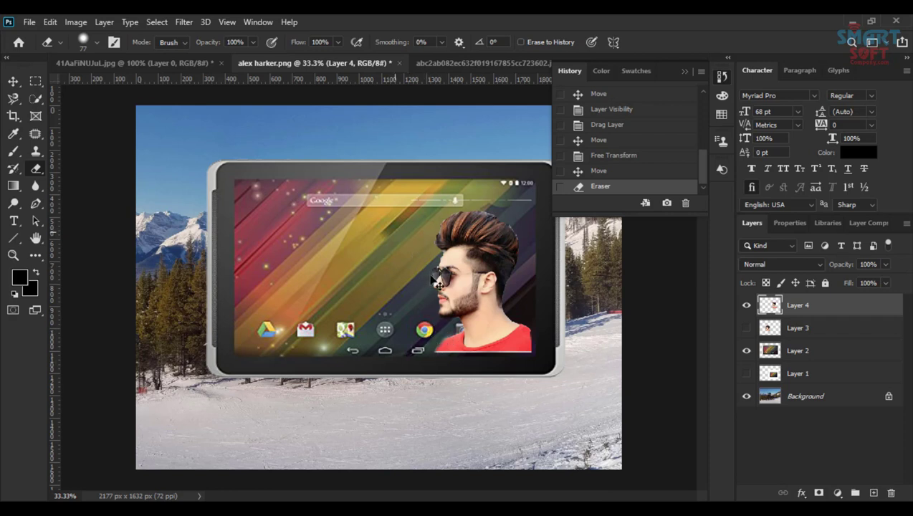
left_click_drag(377, 312, 384, 316)
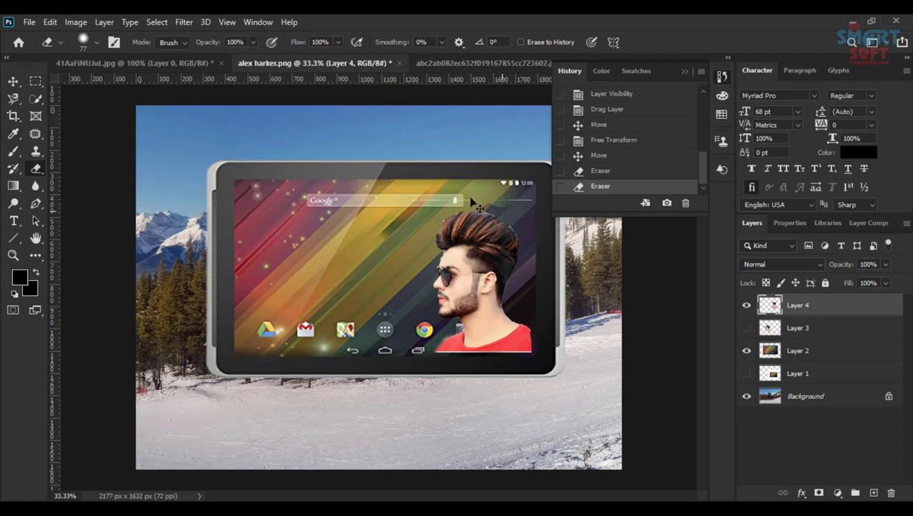
left_click_drag(522, 235, 532, 268)
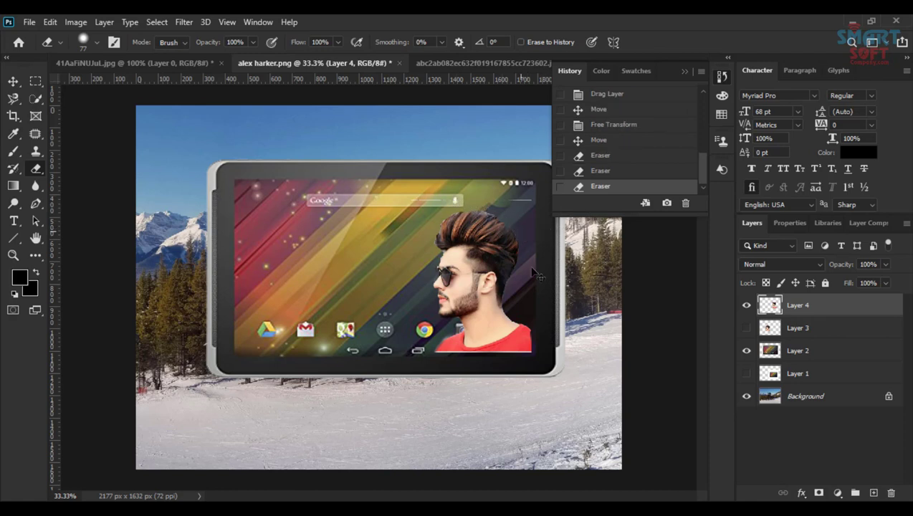
- Move the portrait layer 30 px down on the tablet screen
left_click(13, 81)
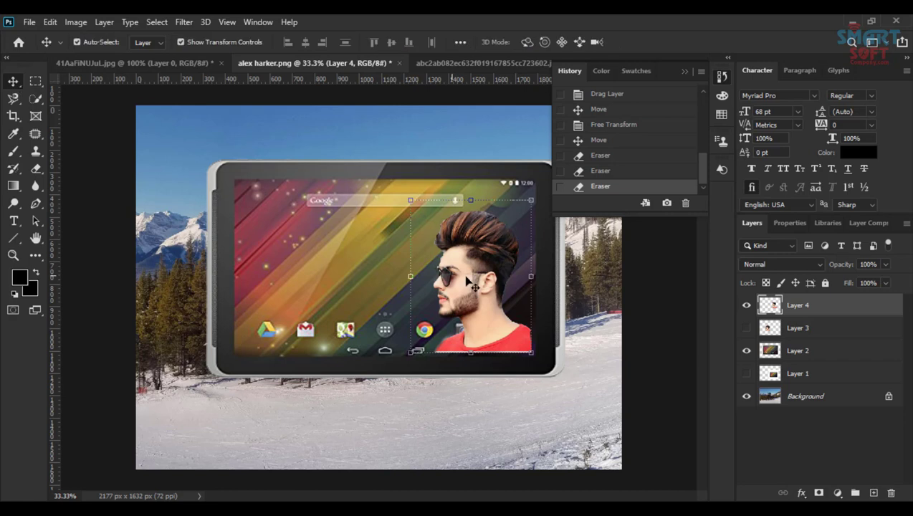
left_click(461, 264)
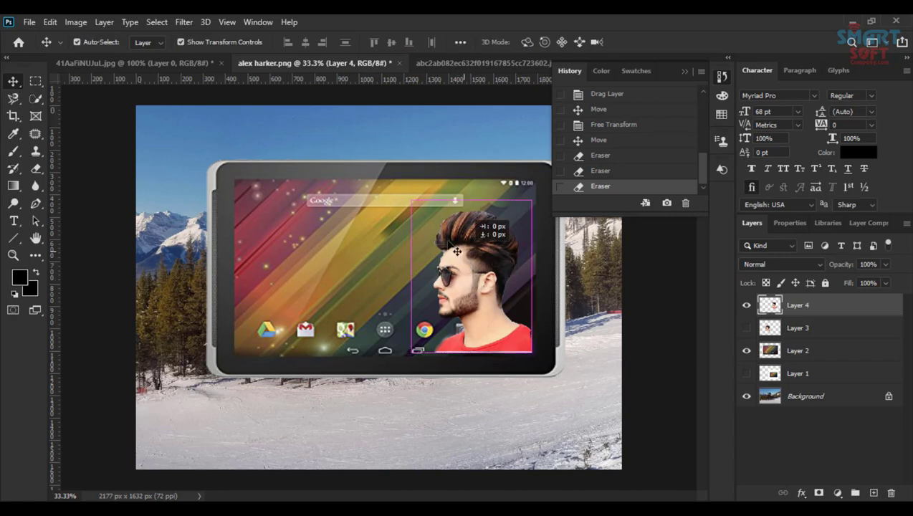
left_click_drag(468, 270, 477, 274)
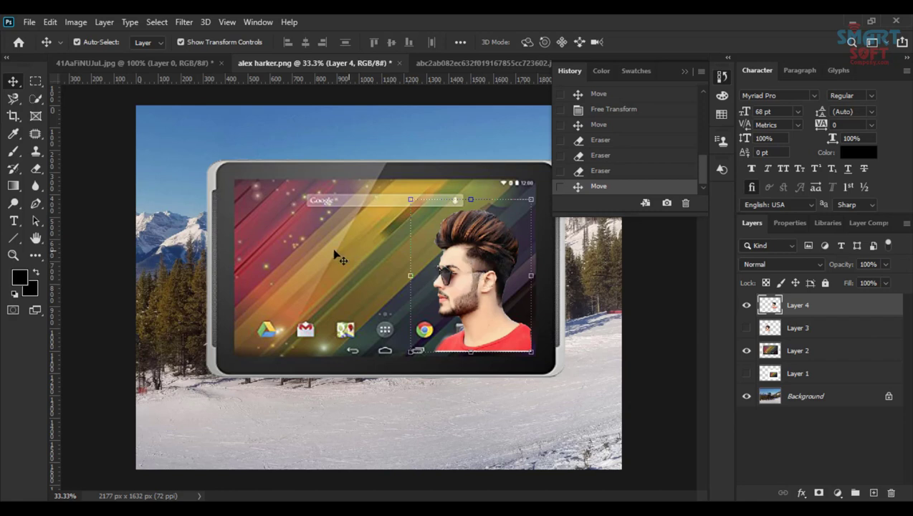
left_click(399, 63)
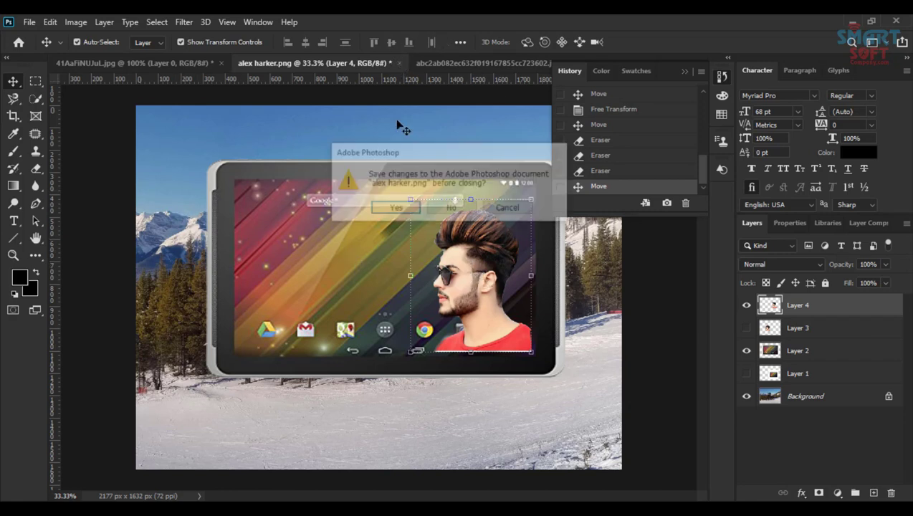
left_click(448, 209)
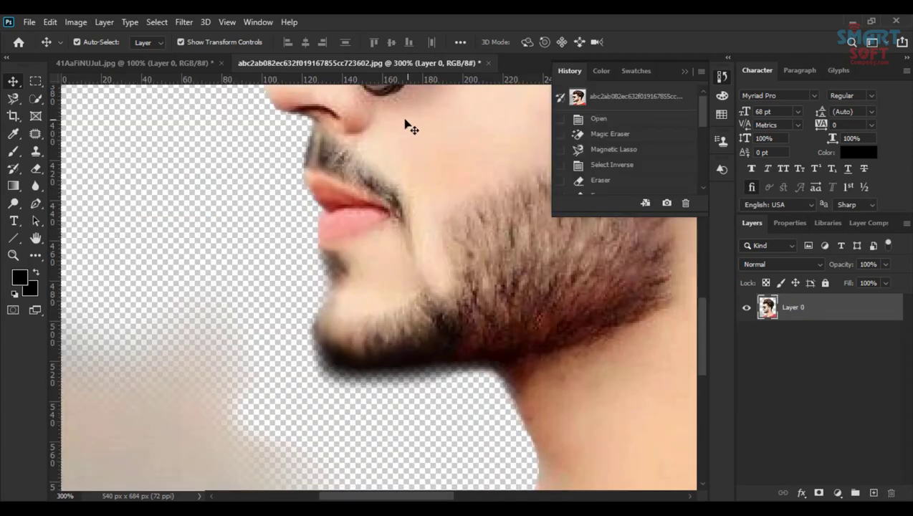
left_click(488, 63)
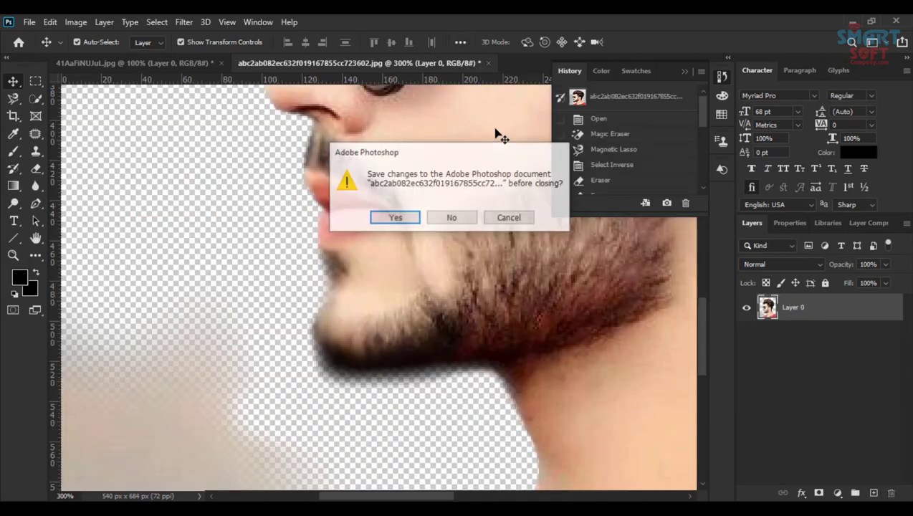
left_click(453, 218)
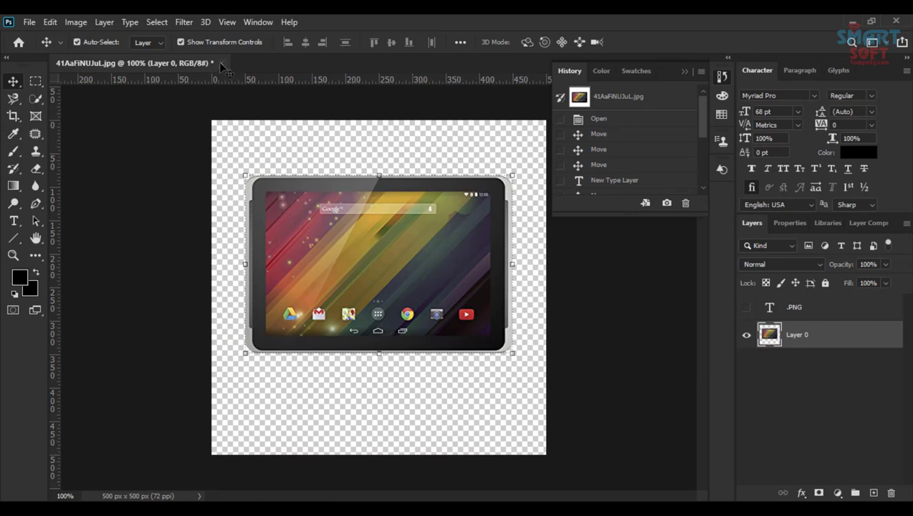
left_click(222, 63)
left_click(452, 208)
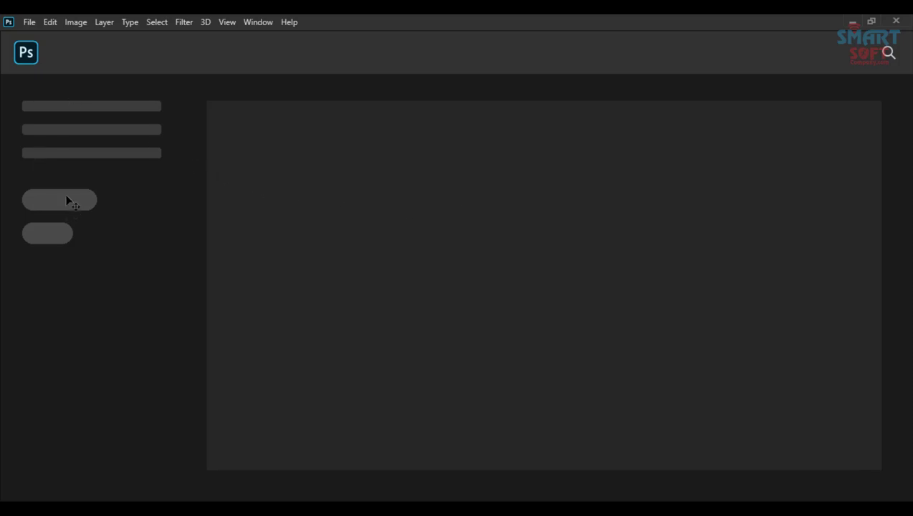
left_click(29, 22)
left_click(53, 51)
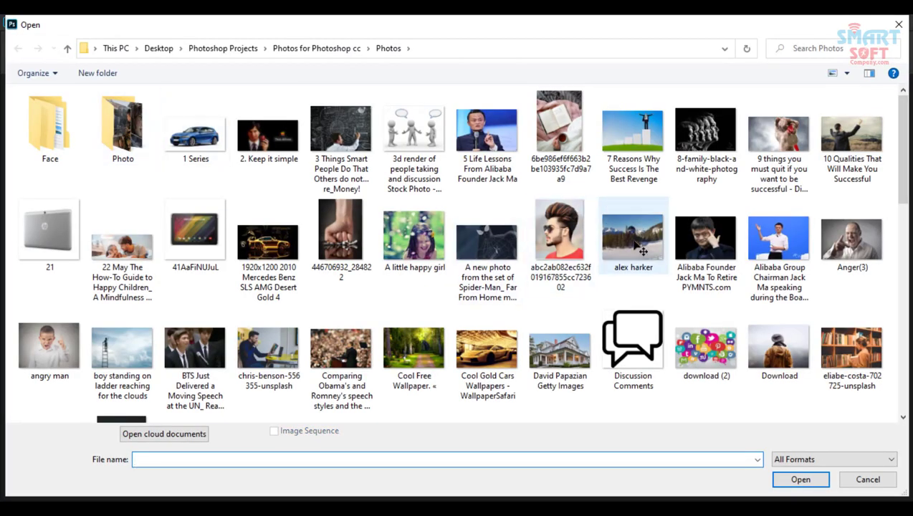
double_click(635, 244)
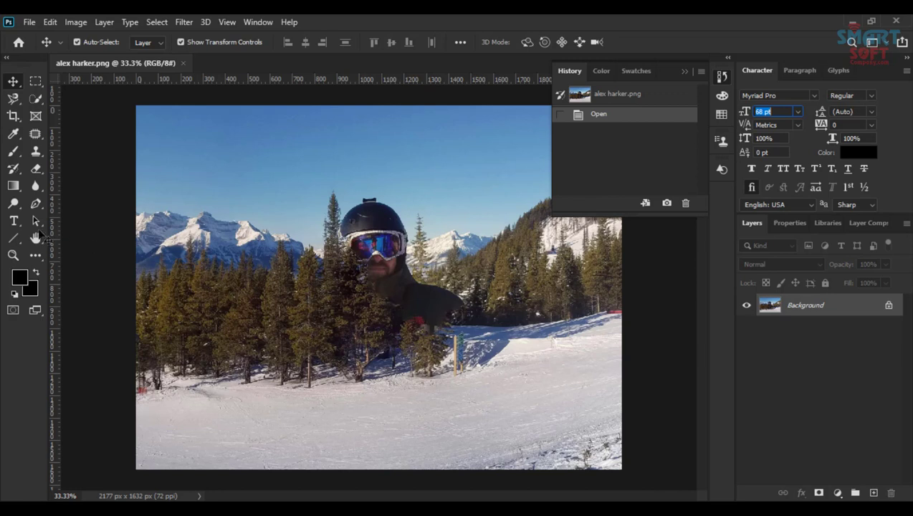
- Select the Clone Stamp and try painting on the photo, dismissing each 'source point not defined' error
left_click(36, 152)
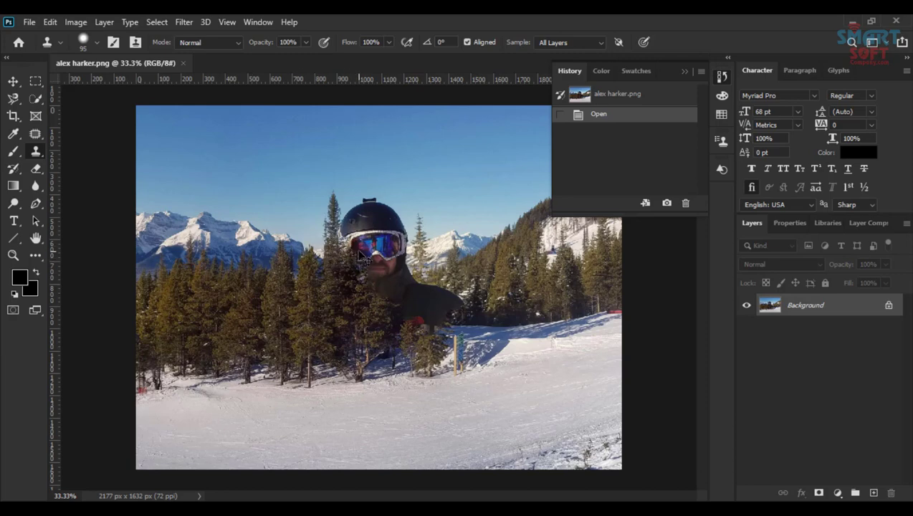
left_click(360, 256)
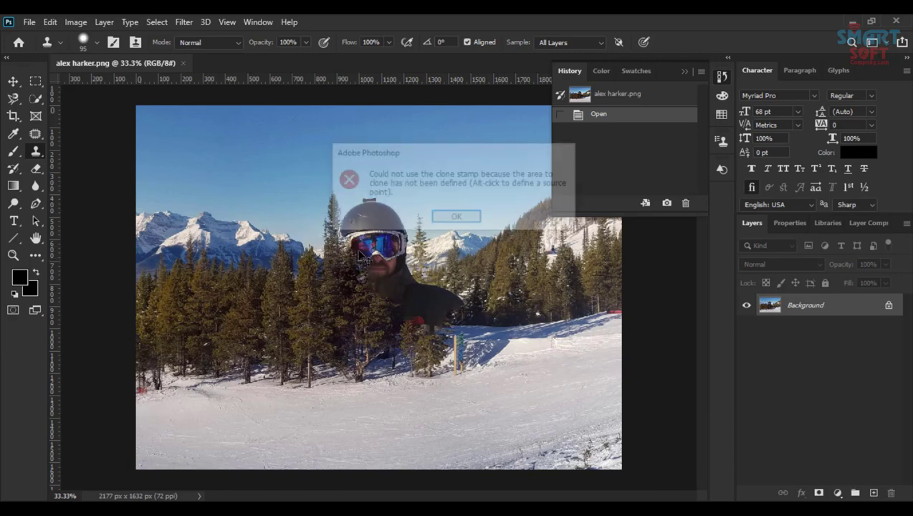
left_click(457, 217)
left_click(361, 285)
key("Return")
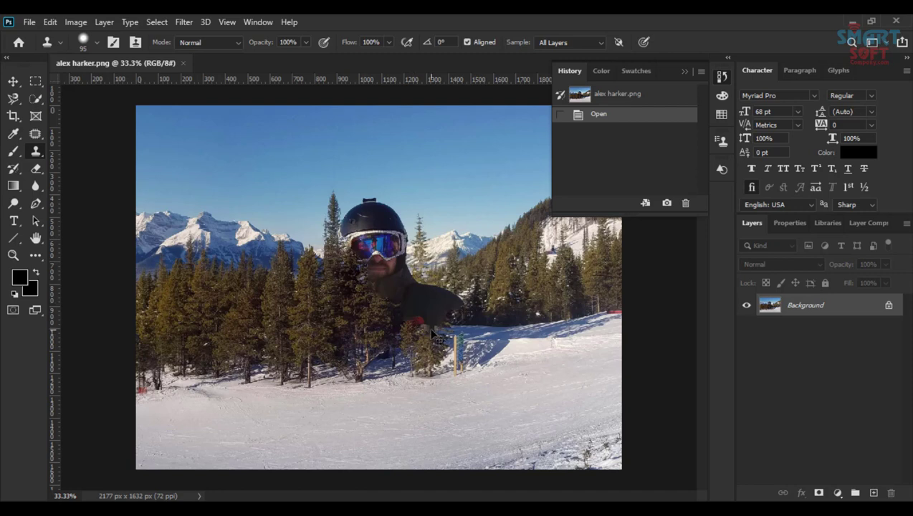
left_click(386, 302)
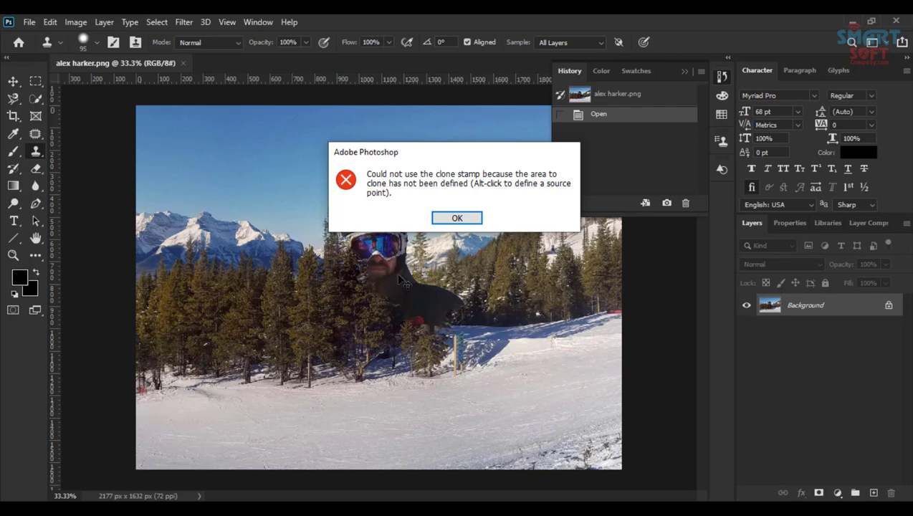
left_click(456, 217)
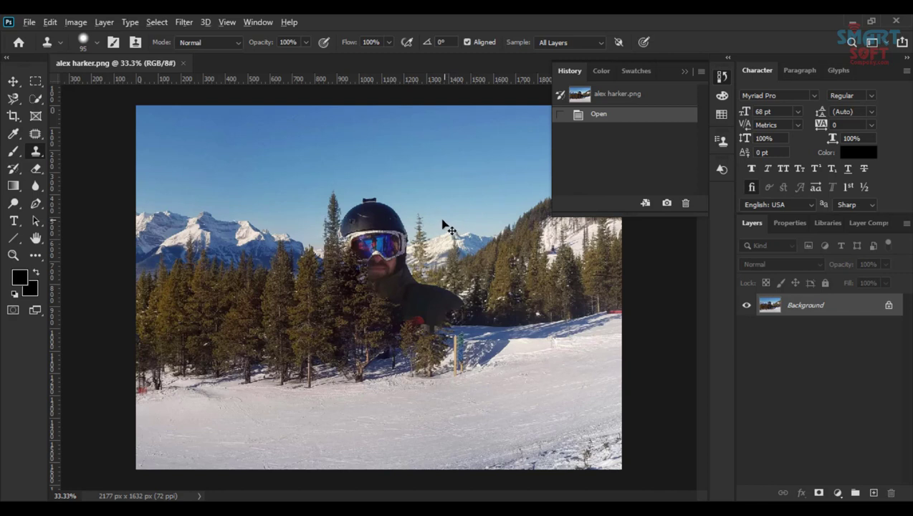
left_click(437, 231)
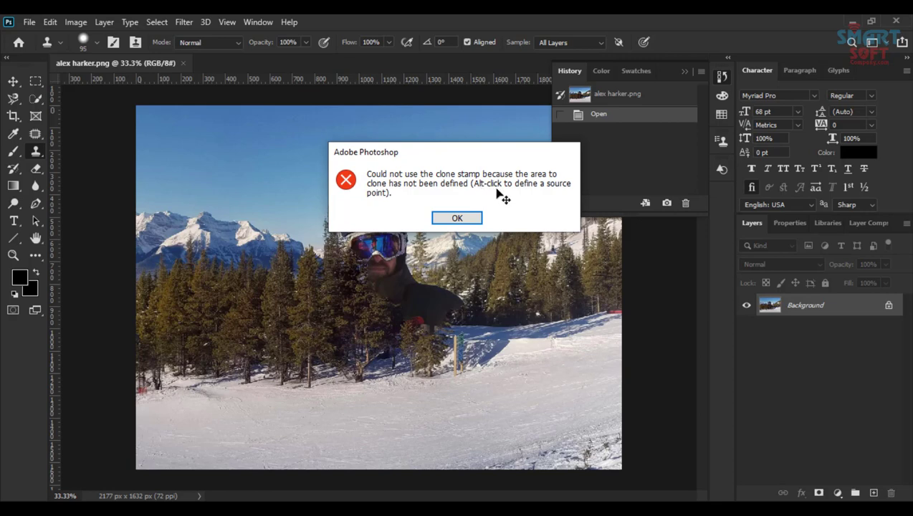
left_click(459, 218)
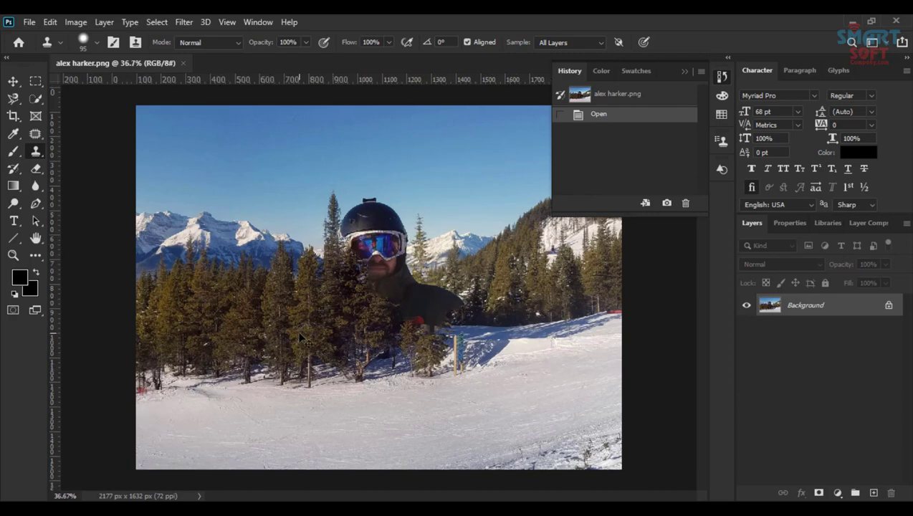
- Zoom in on the left-side trees and snow and size the clone brush to 624 px, 45% hardness
scroll(301, 338, "up", 5)
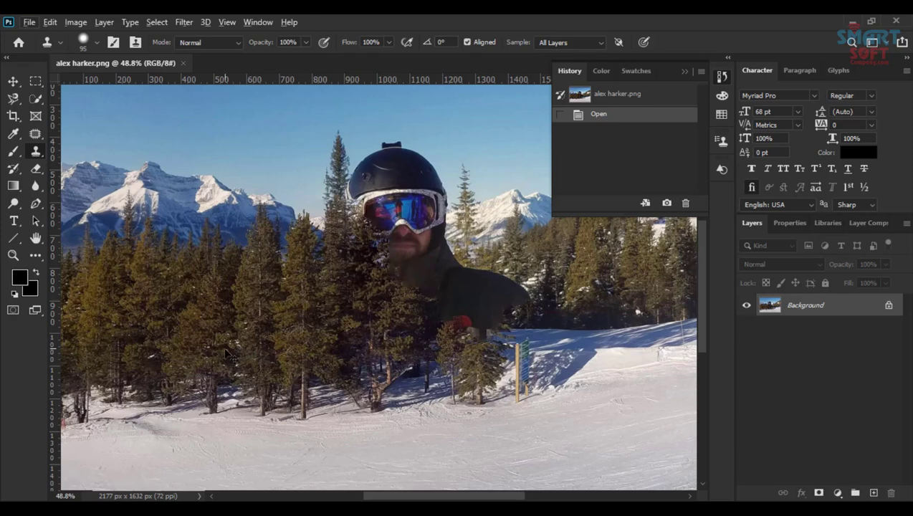
left_click_drag(245, 347, 326, 310)
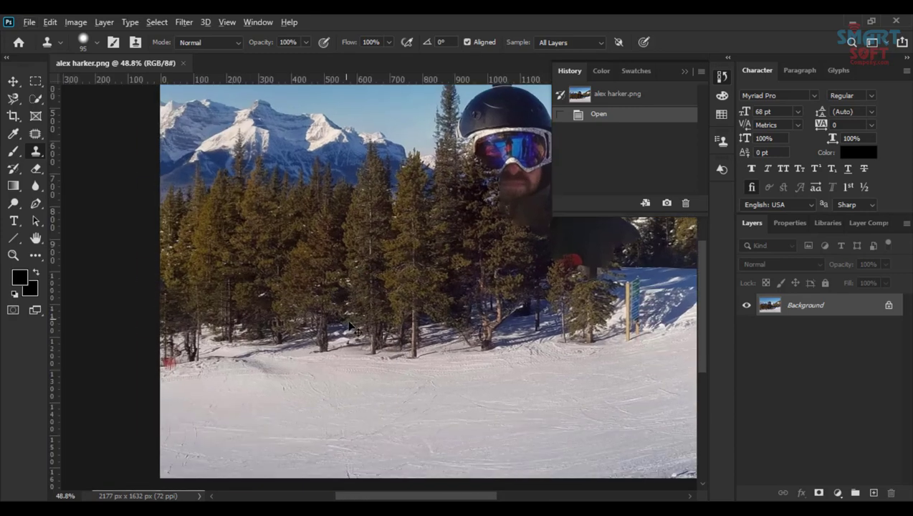
mouse_move(341, 328)
left_mouse_down()
mouse_move(491, 322)
mouse_move(432, 314)
mouse_move(444, 315)
left_mouse_up()
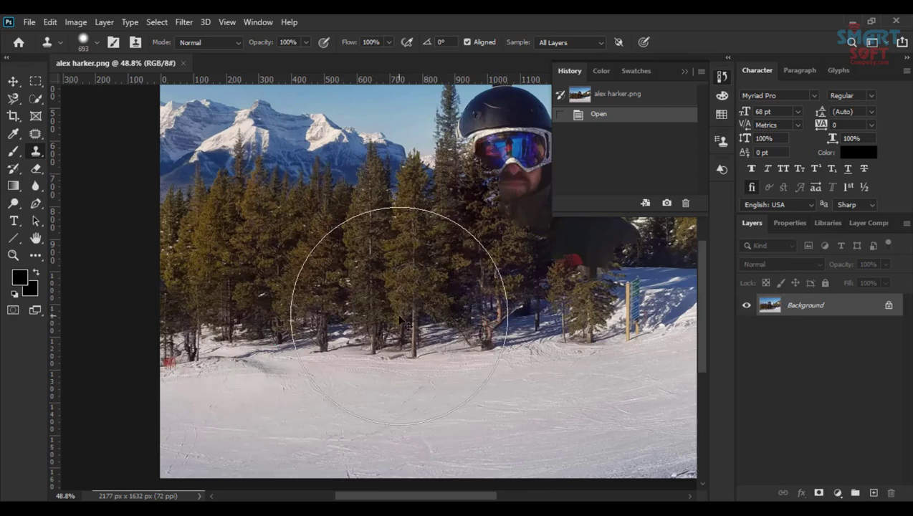
mouse_move(279, 362)
left_mouse_down()
mouse_move(245, 367)
mouse_move(229, 386)
mouse_move(266, 357)
mouse_move(244, 306)
mouse_move(269, 331)
left_mouse_up()
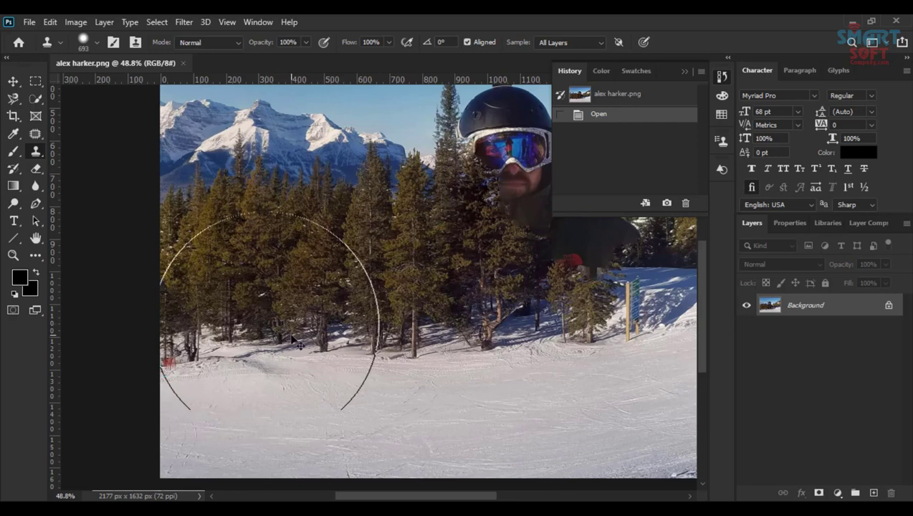
mouse_move(279, 326)
left_mouse_down()
mouse_move(304, 335)
mouse_move(243, 334)
mouse_move(293, 340)
mouse_move(264, 334)
mouse_move(282, 335)
left_mouse_up()
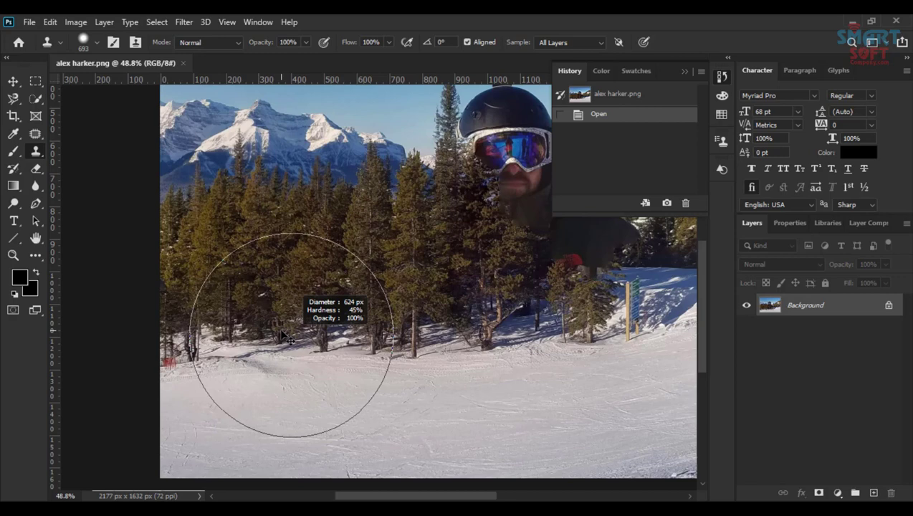
left_click_drag(287, 337, 287, 337)
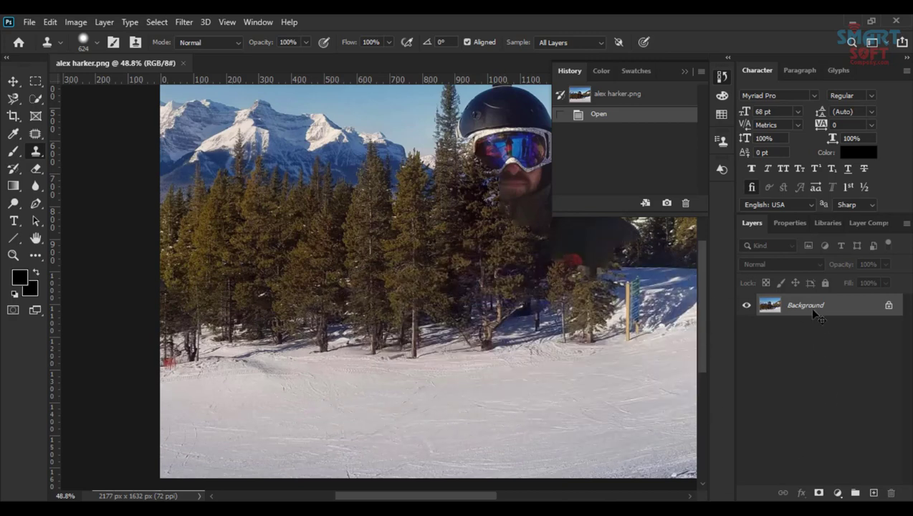
- Add a new Layer 1 above the Background and select it for painting
left_click(873, 493)
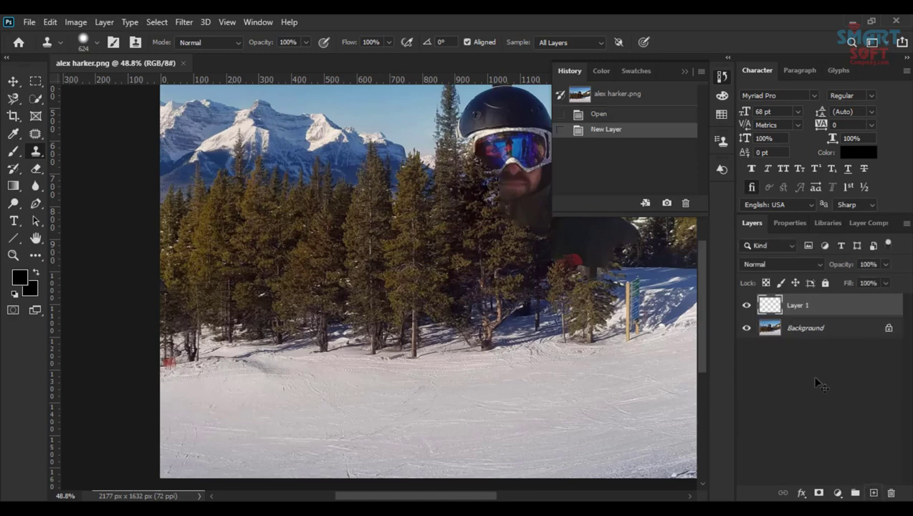
right_click(798, 329)
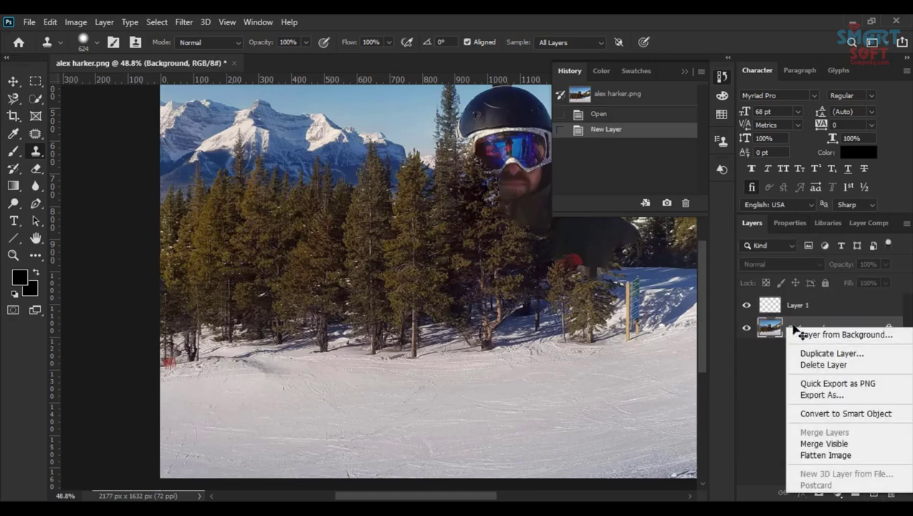
left_click(797, 329)
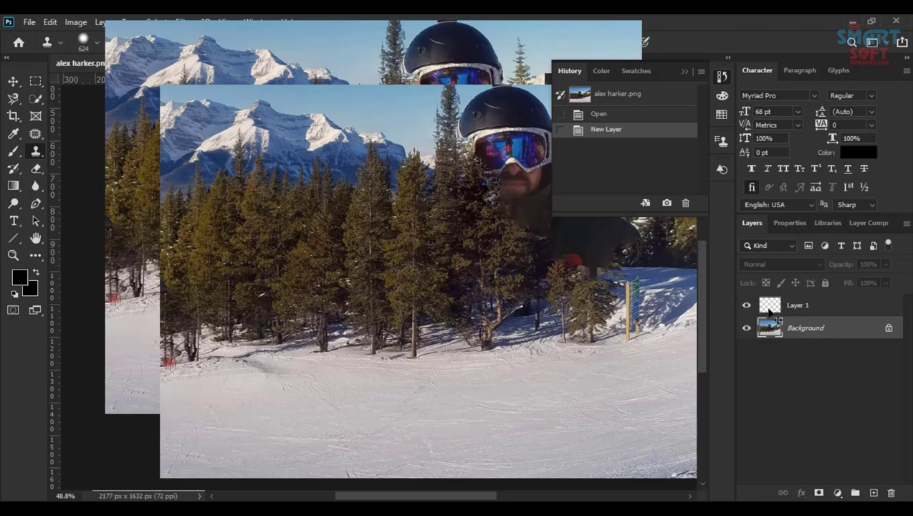
left_click(797, 306)
- Paint three cloned trees-and-snow strokes over the slope, undoing the last one
left_click_drag(623, 294, 387, 265)
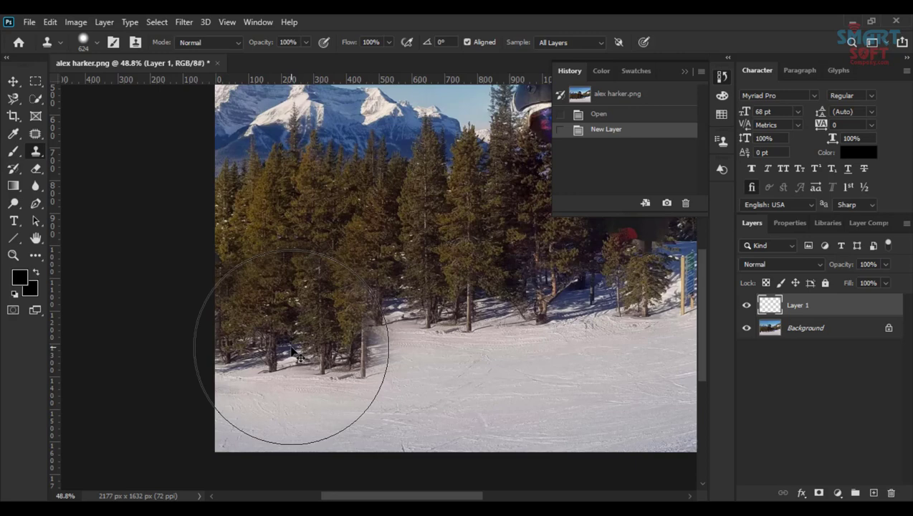
left_click_drag(307, 358, 329, 337)
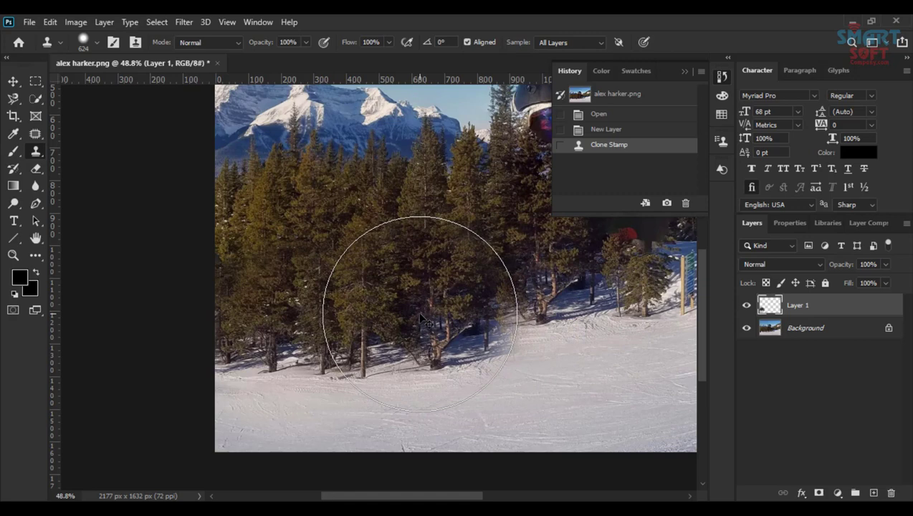
mouse_move(420, 316)
left_mouse_down()
mouse_move(316, 295)
mouse_move(488, 305)
mouse_move(337, 321)
mouse_move(449, 285)
mouse_move(437, 306)
mouse_move(615, 285)
mouse_move(437, 241)
mouse_move(452, 194)
mouse_move(387, 163)
mouse_move(394, 334)
mouse_move(591, 316)
mouse_move(387, 336)
mouse_move(533, 334)
mouse_move(509, 315)
mouse_move(525, 336)
mouse_move(478, 326)
mouse_move(473, 85)
left_mouse_up()
key("ctrl+z")
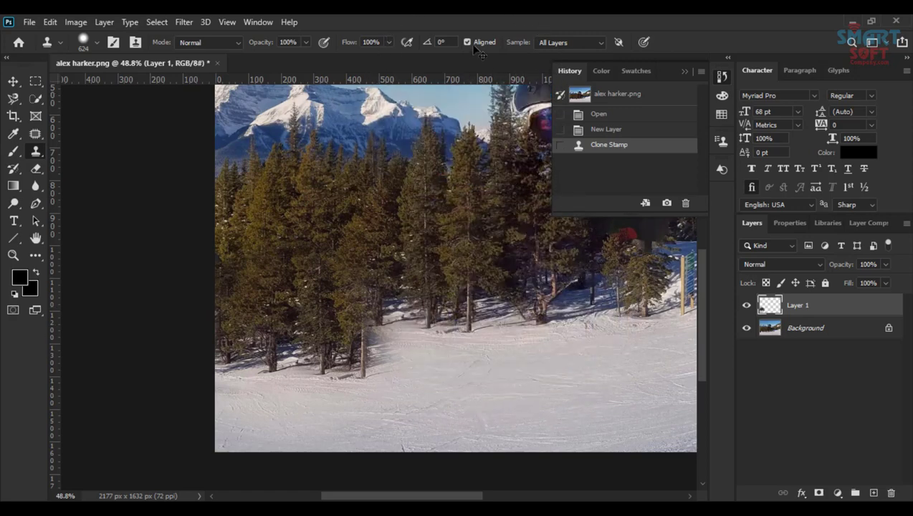
- Turn off Aligned sampling, repaint cloned trees over the skier, and collapse the History panel
left_click(467, 42)
mouse_move(365, 300)
left_mouse_down()
mouse_move(275, 356)
mouse_move(413, 310)
mouse_move(323, 303)
mouse_move(403, 291)
mouse_move(379, 239)
mouse_move(490, 273)
mouse_move(549, 328)
mouse_move(456, 323)
mouse_move(565, 324)
mouse_move(424, 326)
mouse_move(458, 90)
left_mouse_up()
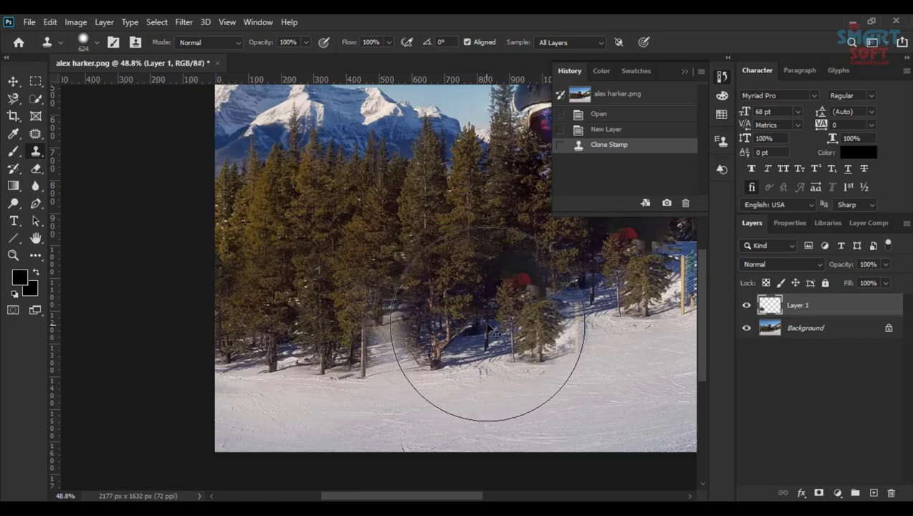
left_click(447, 324)
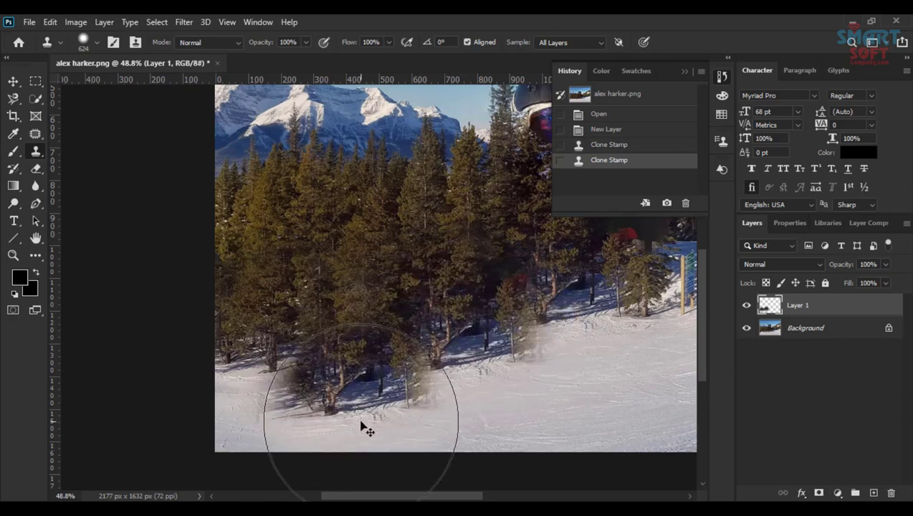
left_click(401, 344)
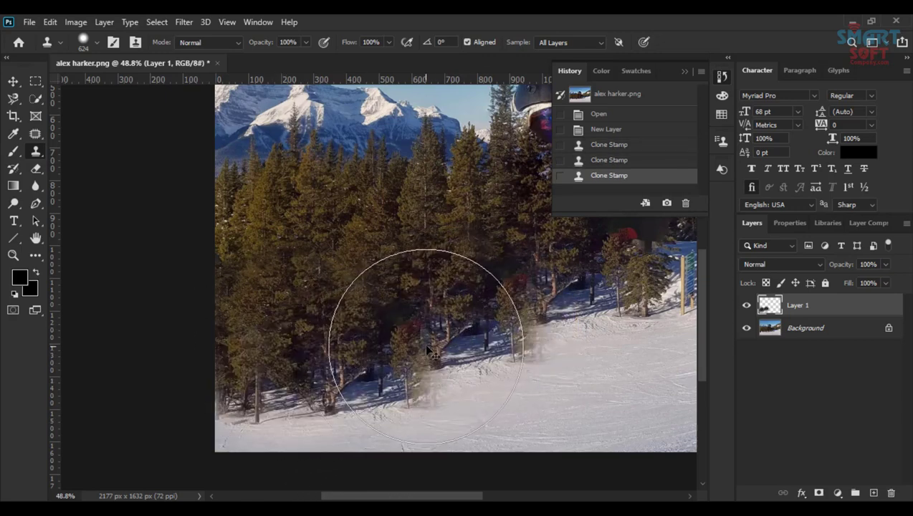
left_click(452, 353)
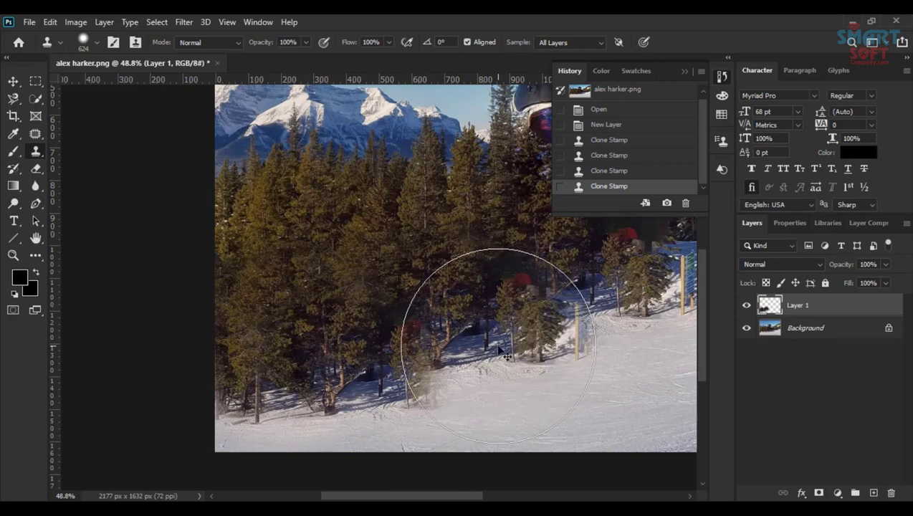
left_click(193, 419)
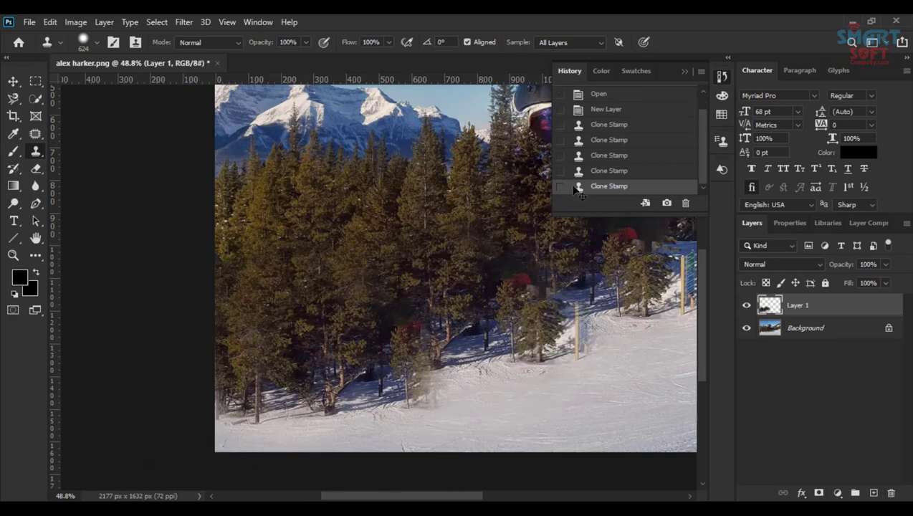
left_click(686, 72)
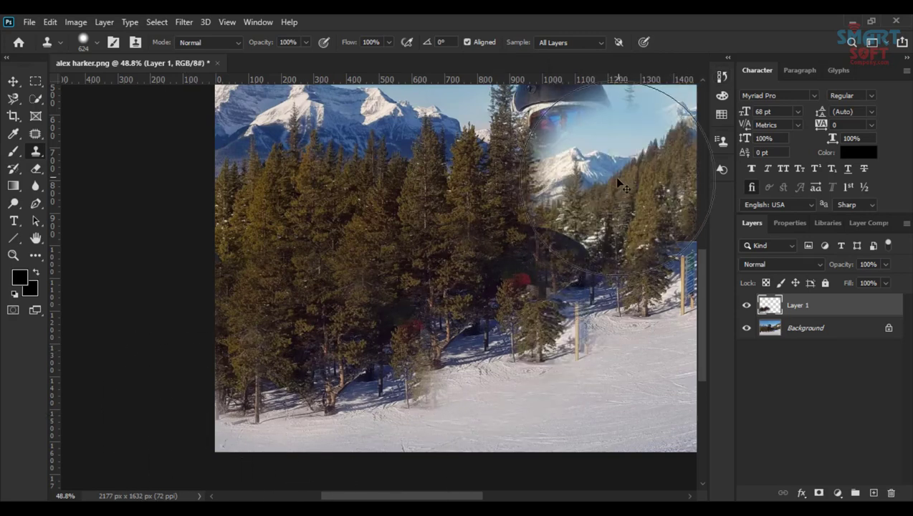
- Select the Move tool and pan the skier back into view
left_click_drag(614, 176, 472, 206)
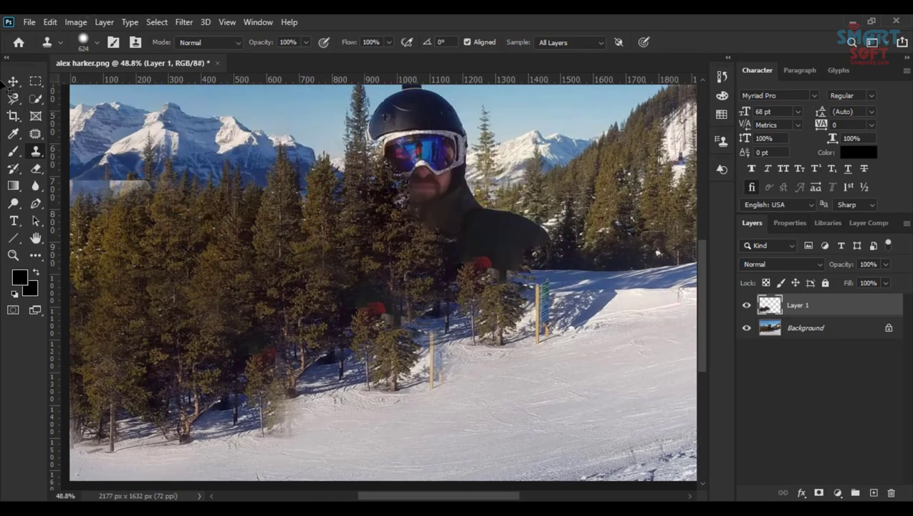
left_click(12, 81)
left_click_drag(414, 312, 444, 282)
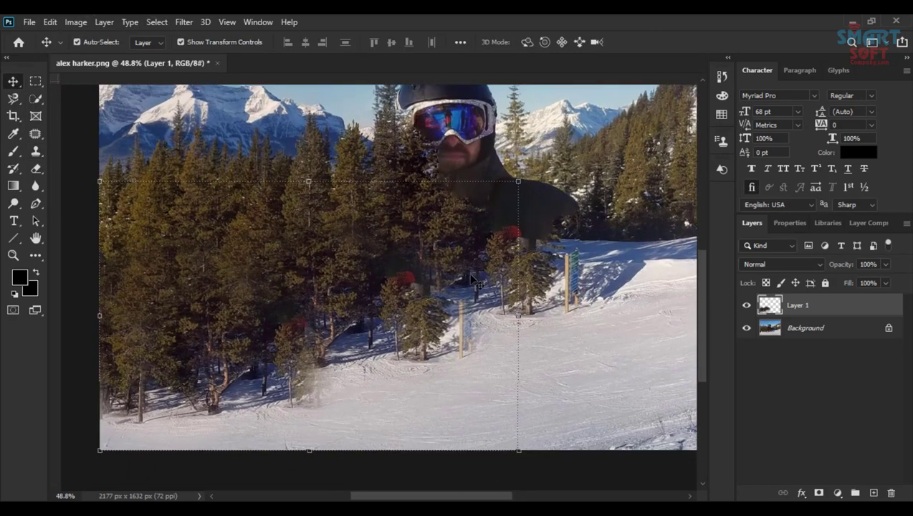
- Toggle Layer 1's visibility to compare with the original, then hide the Background layer
left_click(746, 305)
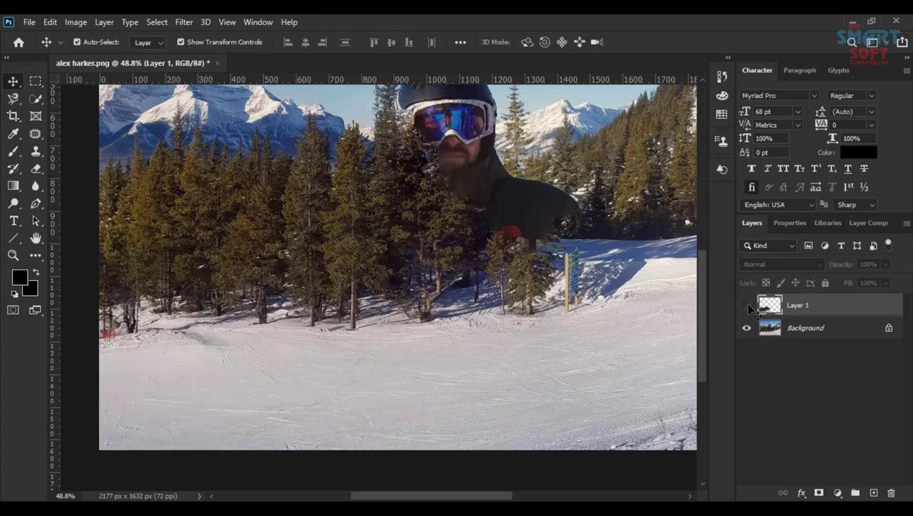
left_click(746, 305)
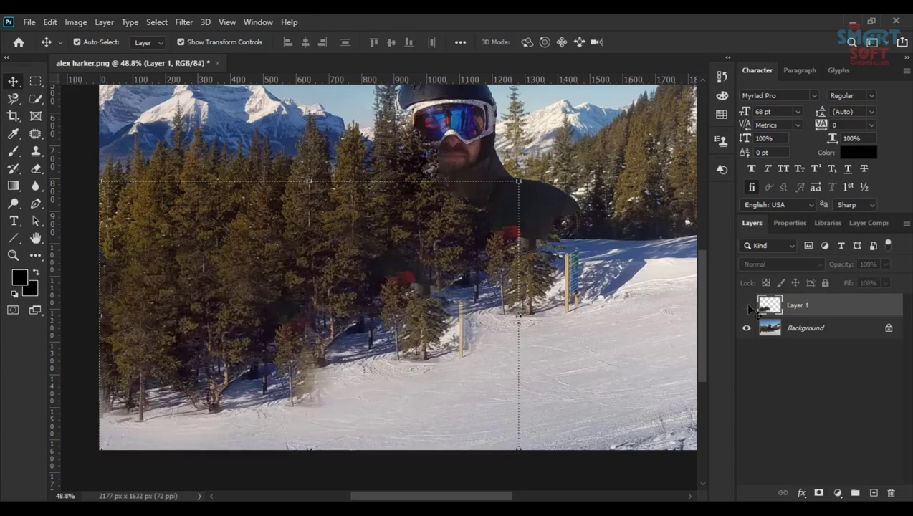
left_click(747, 305)
left_click(747, 305)
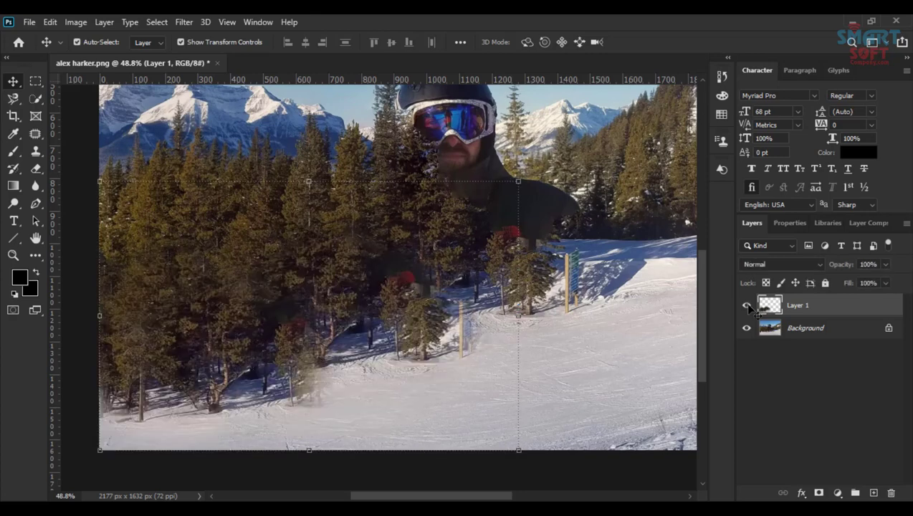
left_click(747, 306)
left_click(747, 327)
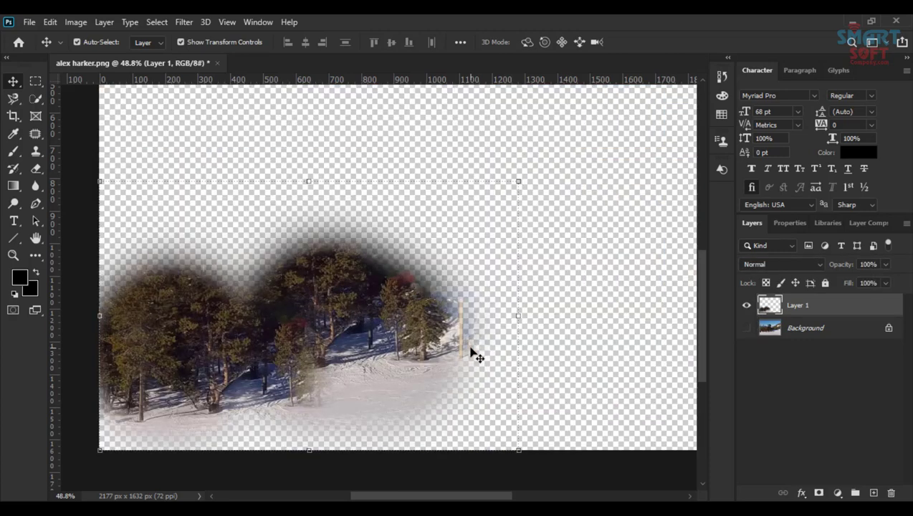
- Select the Eraser and set it to 158 px with adjusted hardness
left_click(36, 169)
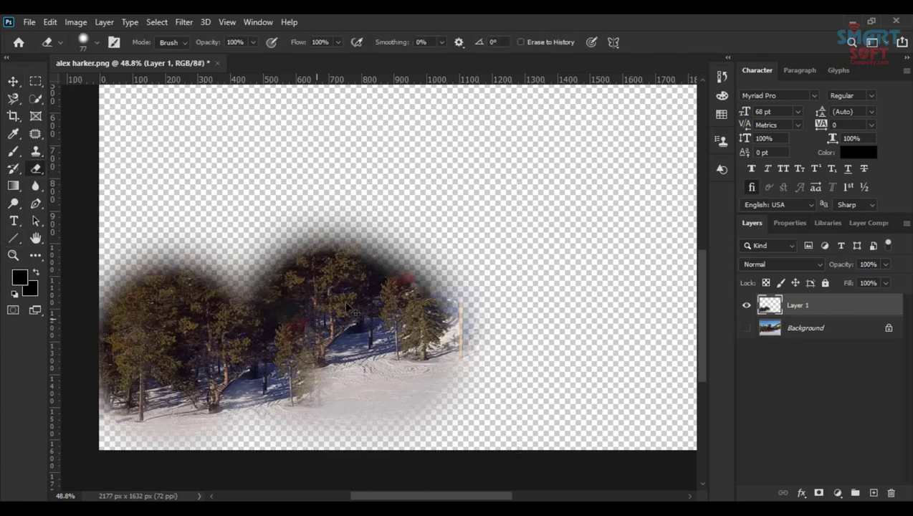
right_click(414, 281)
left_click_drag(502, 307, 539, 310)
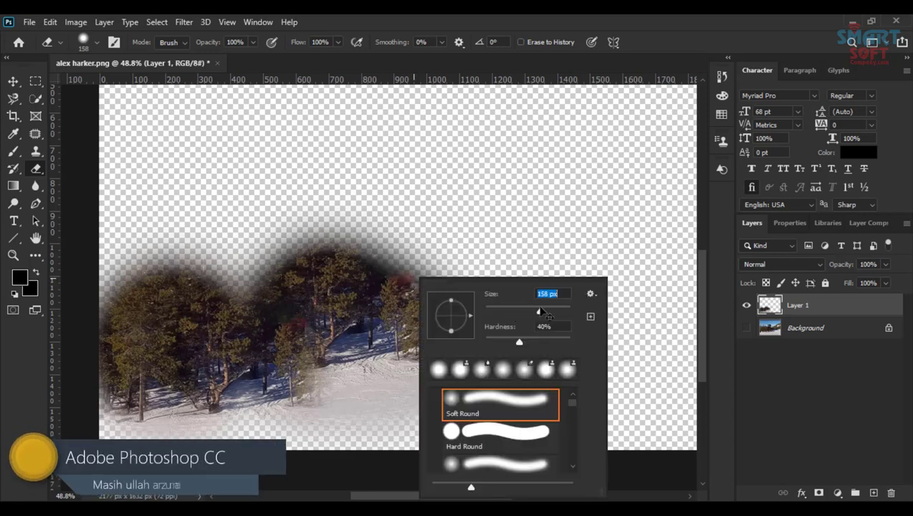
left_click_drag(505, 339, 500, 341)
mouse_move(368, 231)
left_mouse_down()
mouse_move(402, 272)
mouse_move(390, 259)
mouse_move(386, 276)
left_mouse_up()
- Erase a tree spot, the pole edge and grey smudge from Layer 1, then show Background
left_click(291, 328)
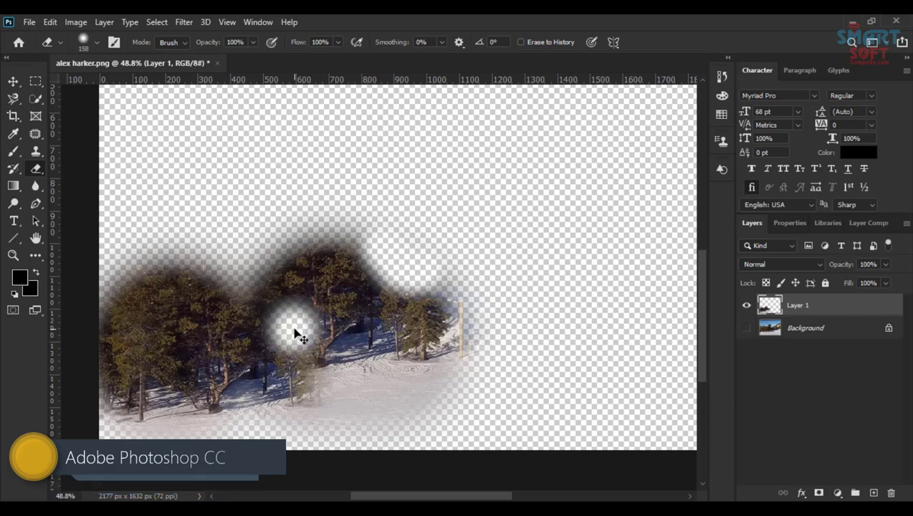
left_click_drag(292, 350, 295, 380)
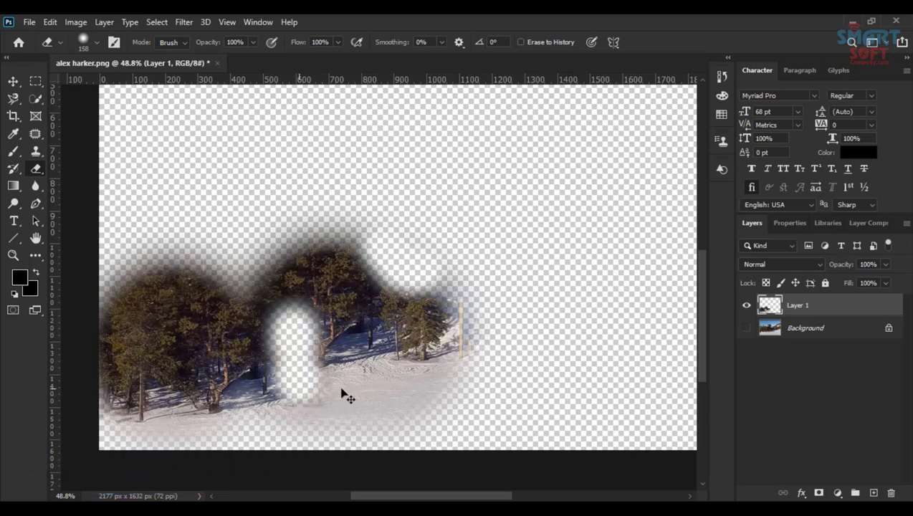
left_click_drag(461, 316, 430, 374)
mouse_move(452, 316)
left_mouse_down()
mouse_move(434, 268)
mouse_move(464, 297)
left_mouse_up()
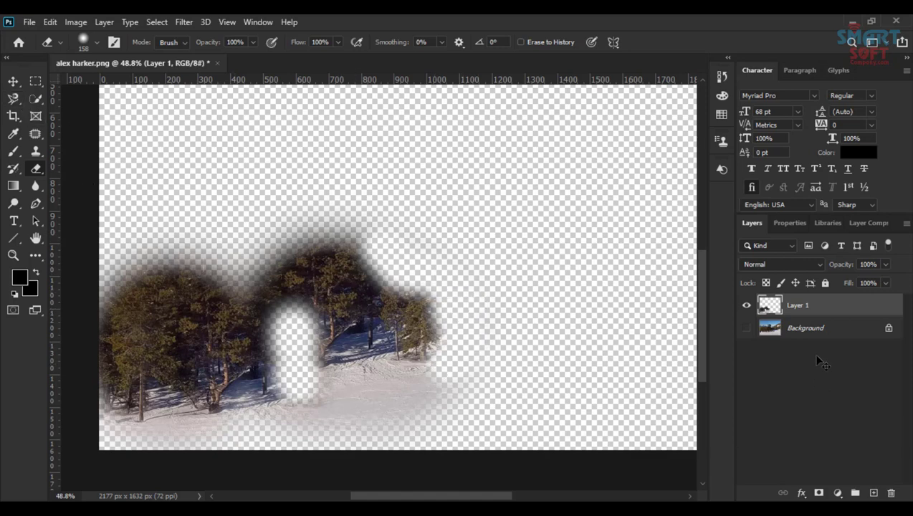
left_click(746, 327)
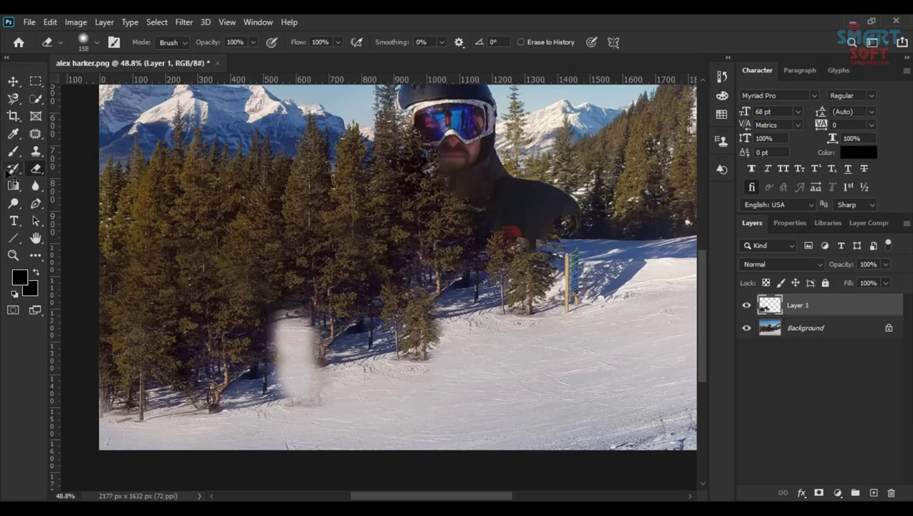
- Reselect the Clone Stamp, resize the brush to 202 px, and clone trees over the pale patch
left_click(36, 151)
left_click_drag(298, 315, 301, 359)
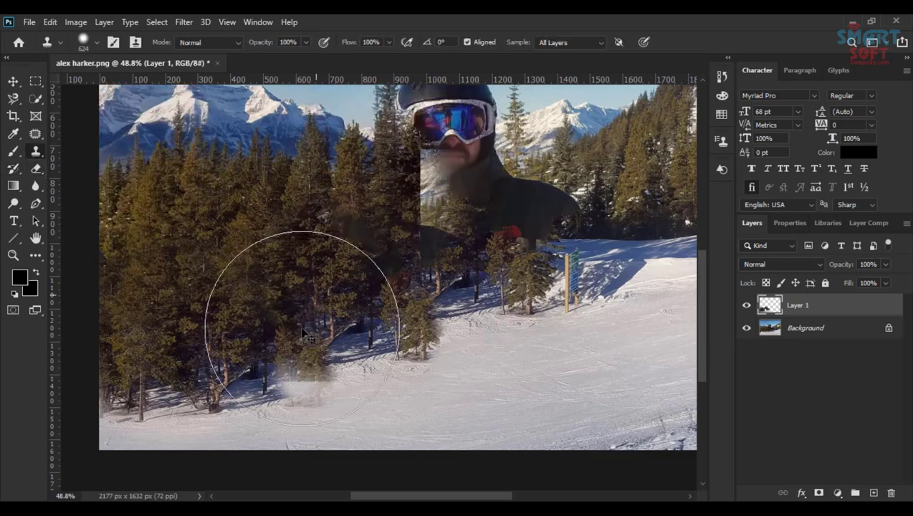
right_click(404, 304)
key("ctrl+z")
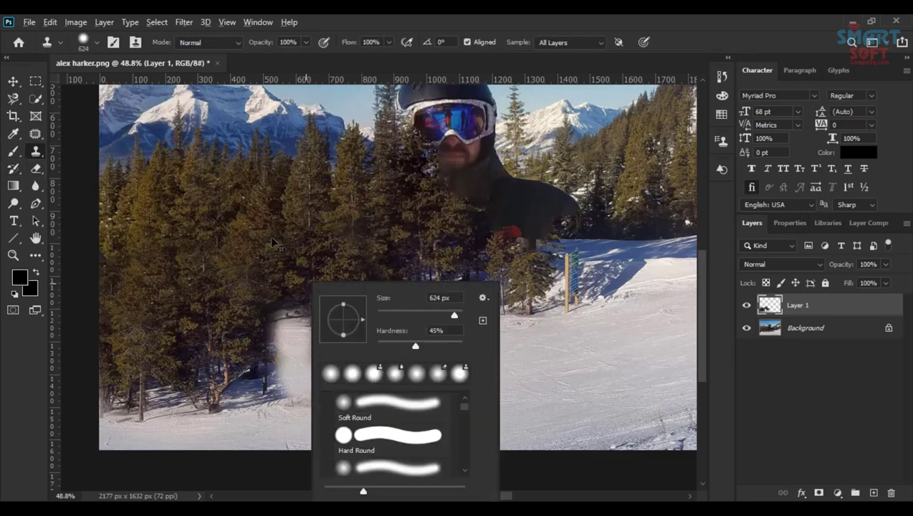
mouse_move(269, 235)
left_mouse_down()
mouse_move(312, 244)
mouse_move(208, 244)
left_mouse_up()
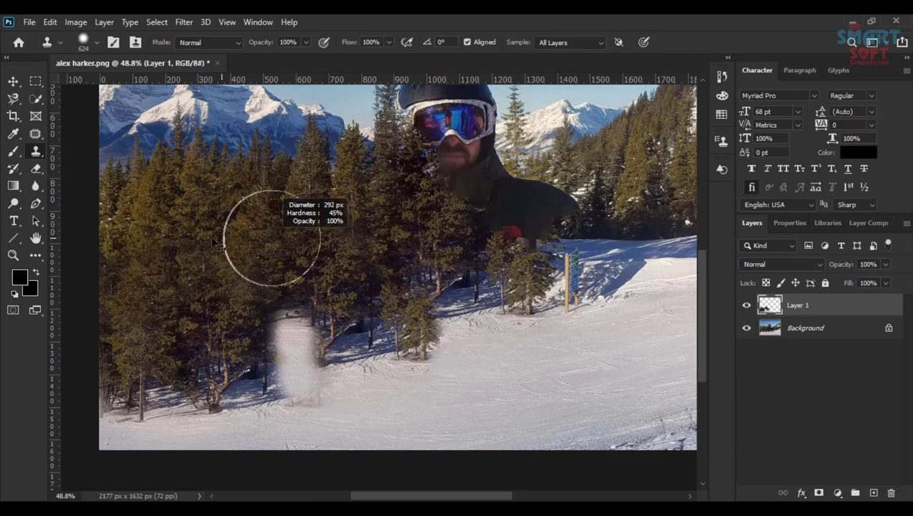
mouse_move(290, 319)
left_mouse_down()
mouse_move(294, 339)
mouse_move(343, 396)
mouse_move(298, 363)
mouse_move(292, 342)
left_mouse_up()
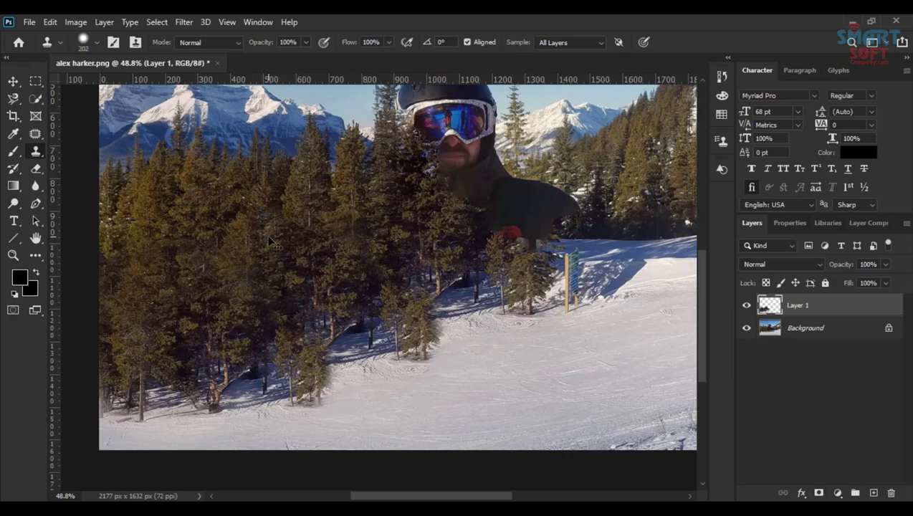
left_click_drag(116, 116, 91, 78)
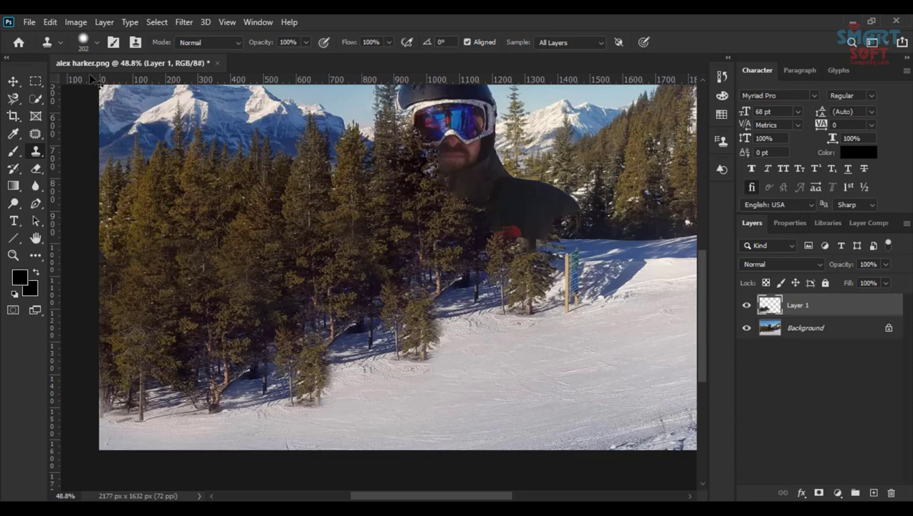
left_click(49, 43)
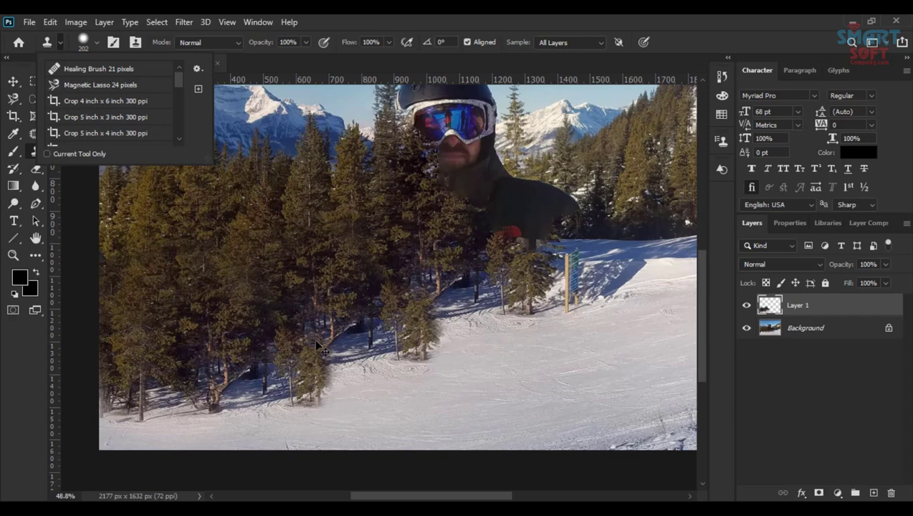
- Browse the brush presets and pick Kyle's Ultimate Pastel Palooza
left_click(89, 45)
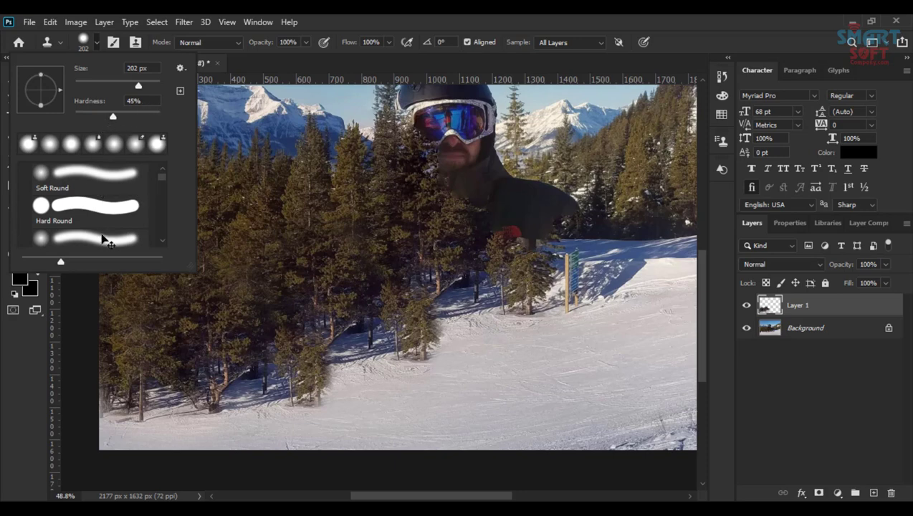
scroll(77, 216, "down", 1)
scroll(76, 216, "down", 2)
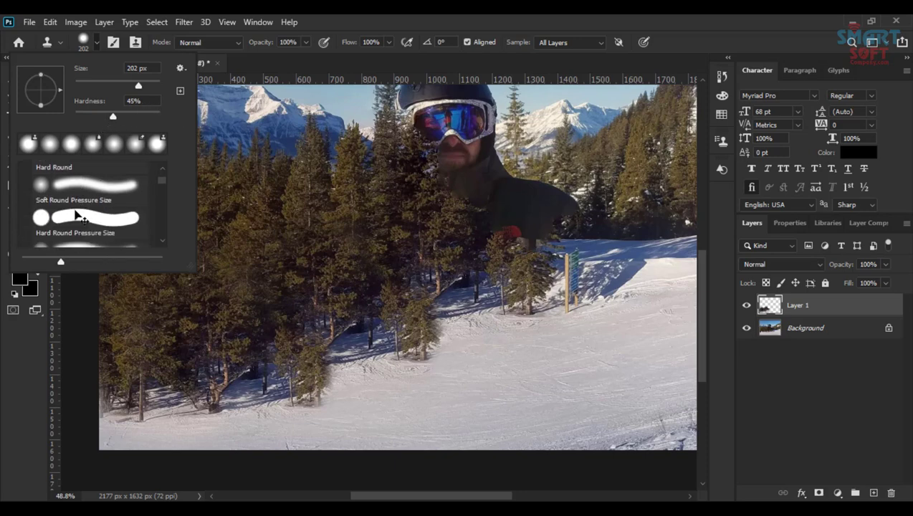
scroll(98, 216, "down", 1)
scroll(98, 216, "down", 1)
scroll(98, 216, "down", 1)
scroll(98, 216, "down", 2)
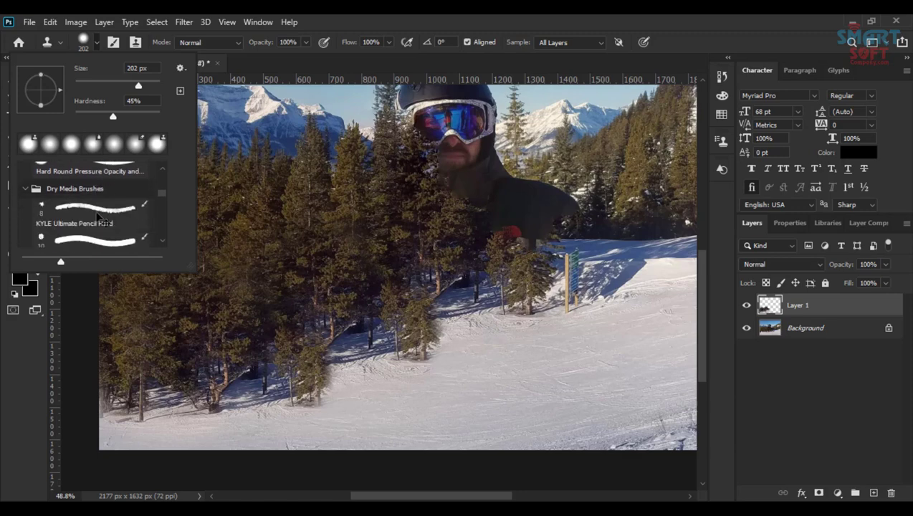
scroll(98, 217, "down", 2)
scroll(98, 217, "down", 1)
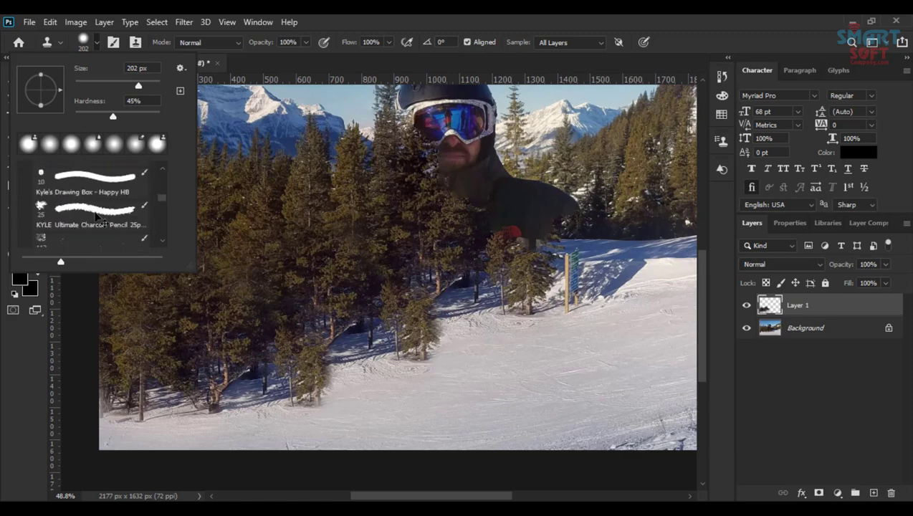
scroll(98, 216, "down", 1)
scroll(98, 217, "down", 1)
scroll(98, 217, "down", 1)
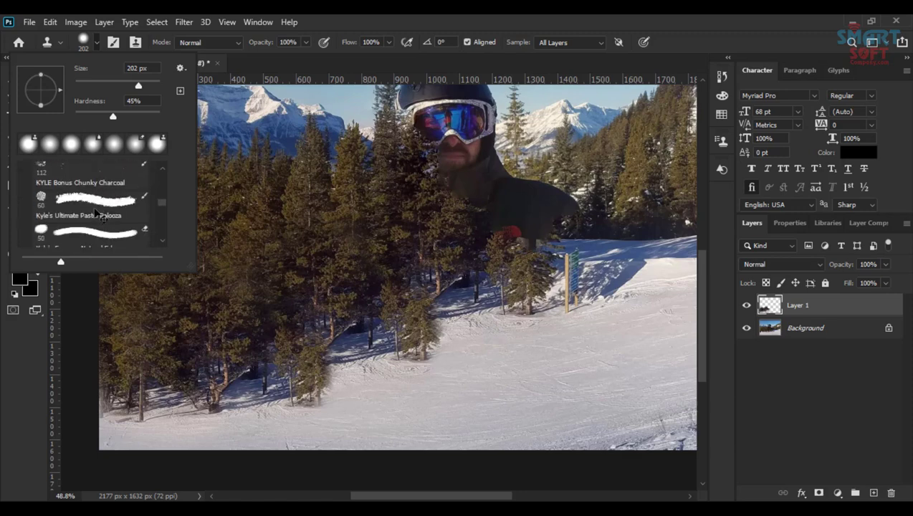
left_click(98, 209)
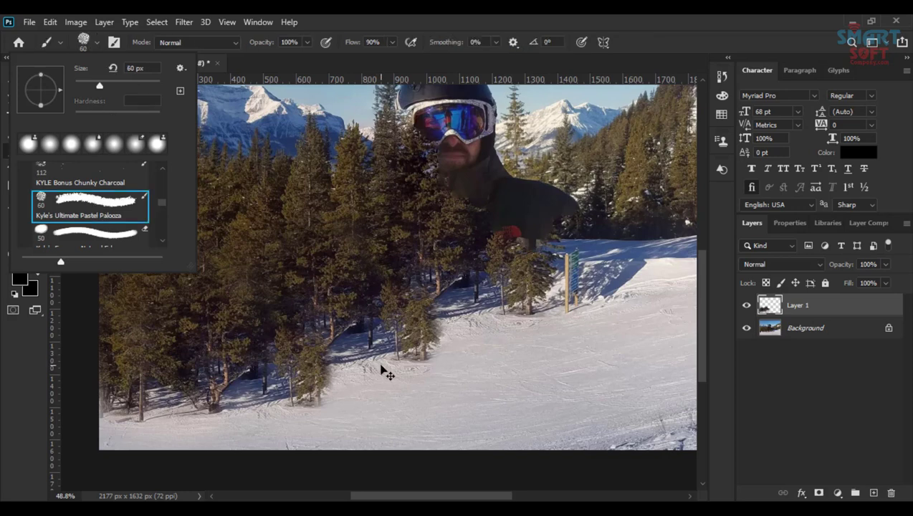
- Switch the Smudge brush to Kyle's Impressionist Blender 1 at 199 px
scroll(108, 217, "down", 2)
scroll(103, 218, "down", 2)
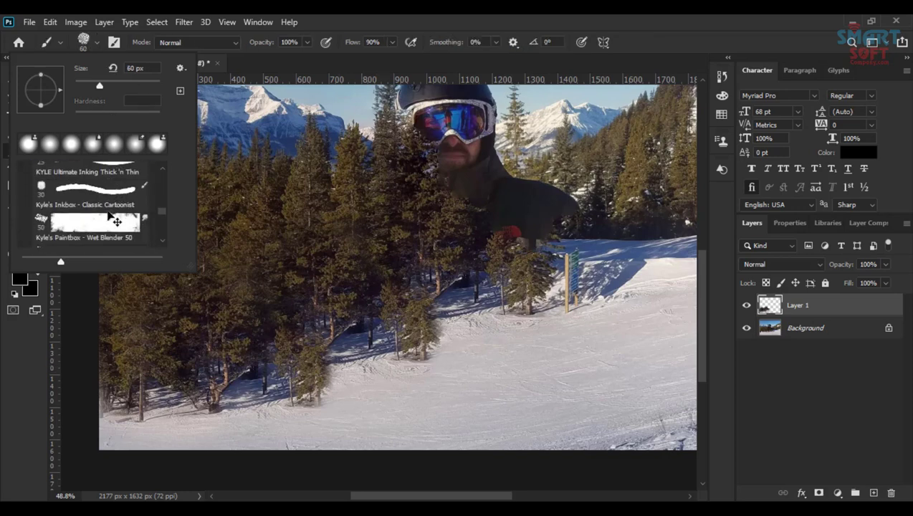
scroll(100, 221, "down", 1)
scroll(100, 218, "down", 1)
scroll(104, 219, "down", 1)
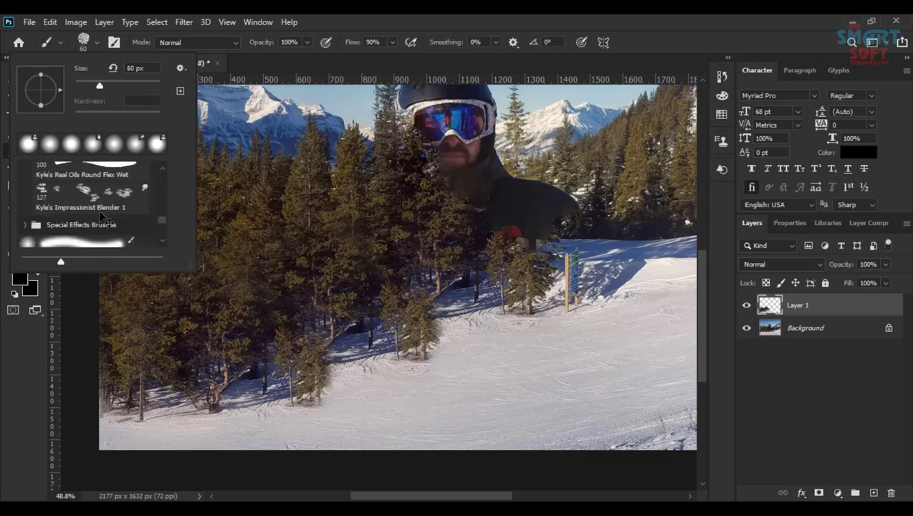
left_click(108, 204)
right_click(353, 391)
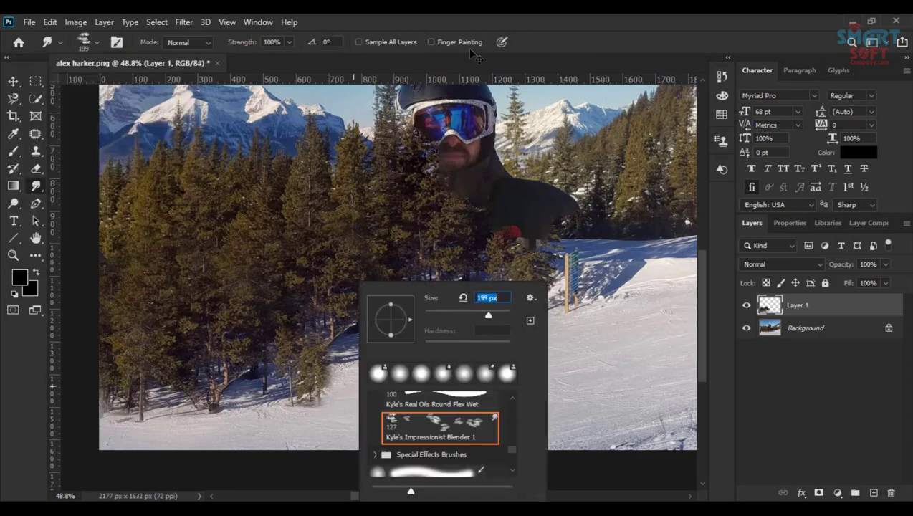
key("Return")
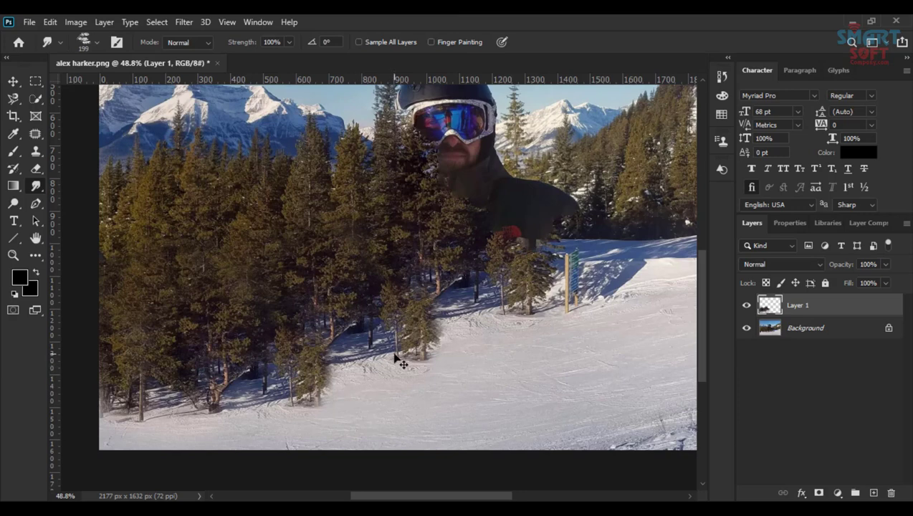
- Switch back to the Clone Stamp and review its 202 px, 45% hardness brush in Brush Settings
left_click(36, 168)
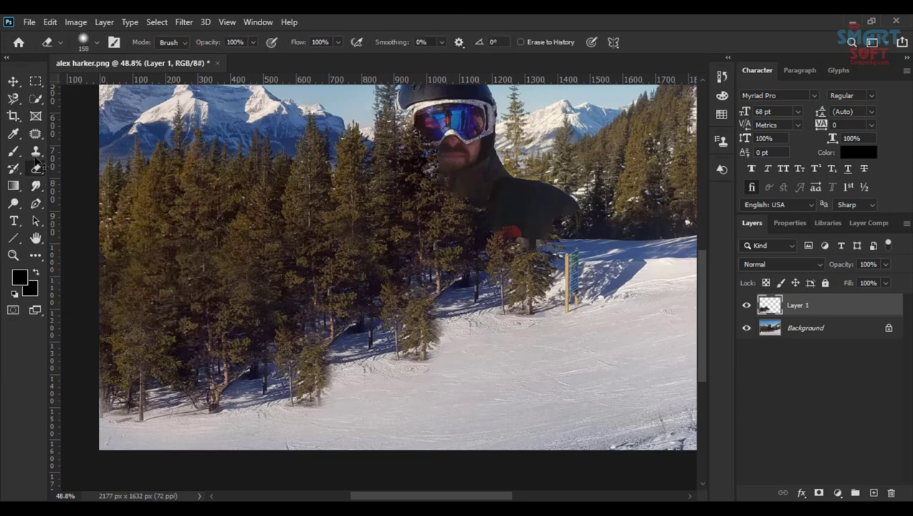
left_click(35, 151)
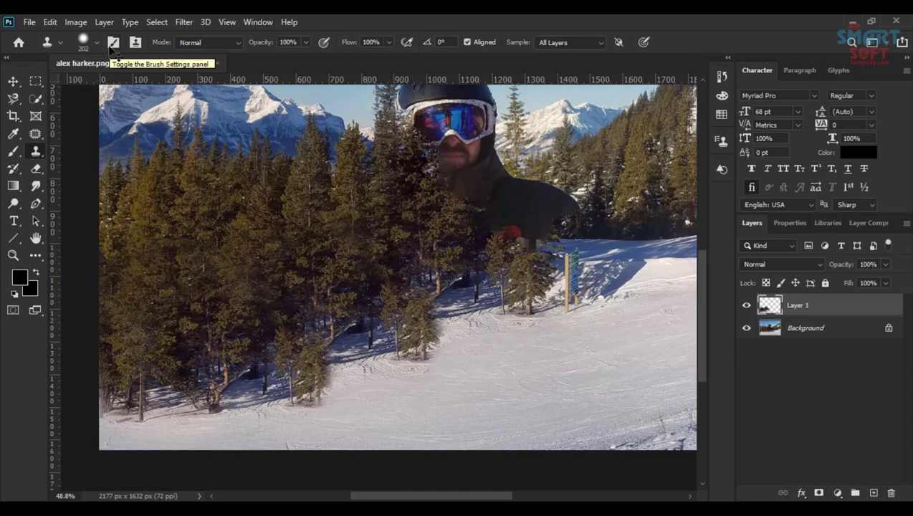
key("F5")
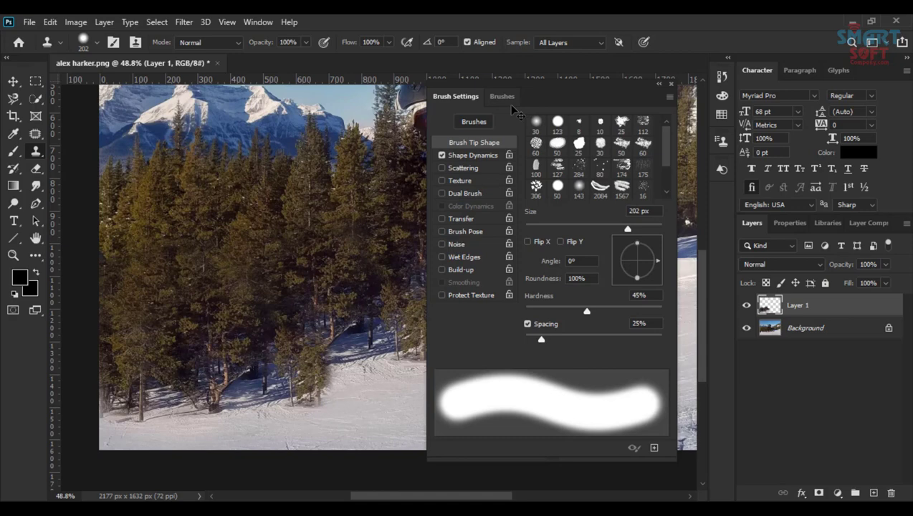
left_click(670, 84)
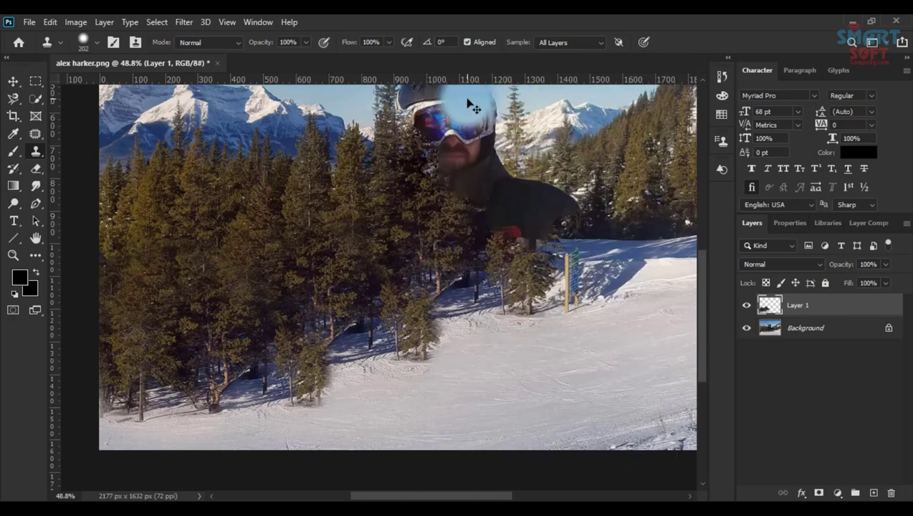
- Show the Clone Source panel from the Window menu as a floating window to inspect the offset
left_click(256, 22)
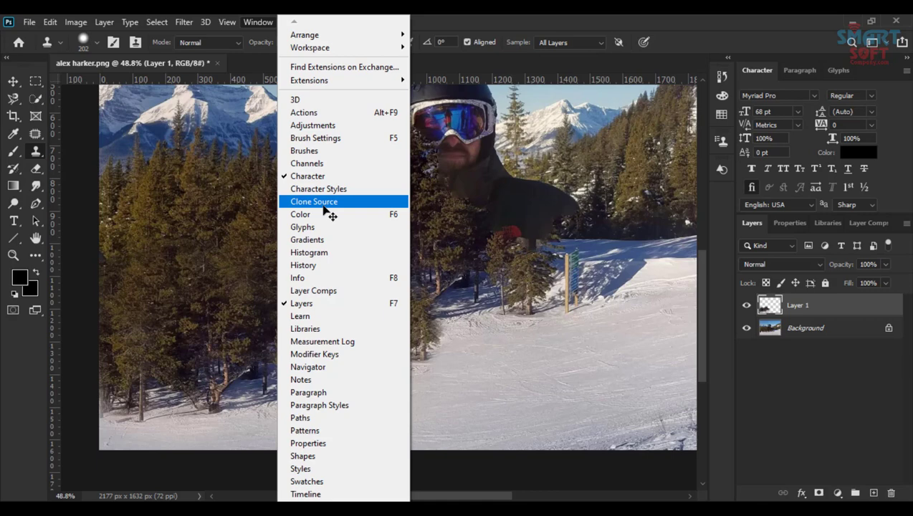
left_click(322, 203)
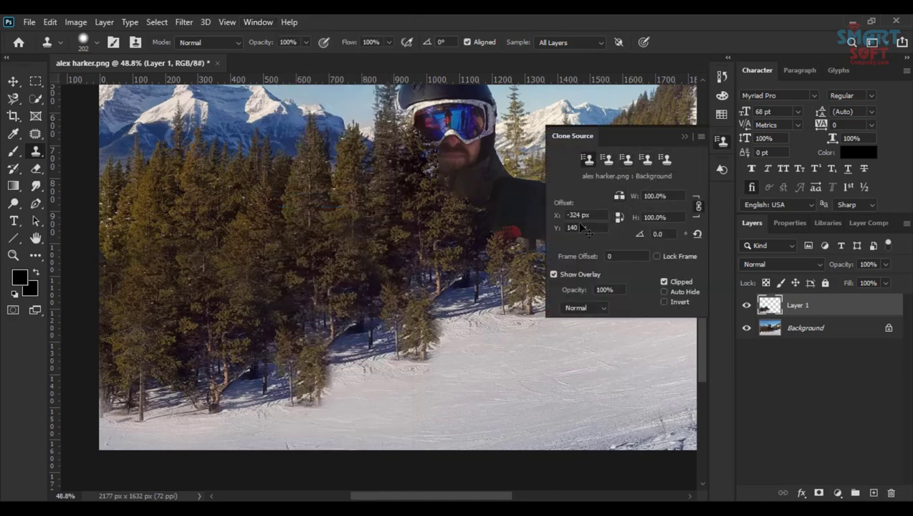
left_click_drag(630, 132, 630, 142)
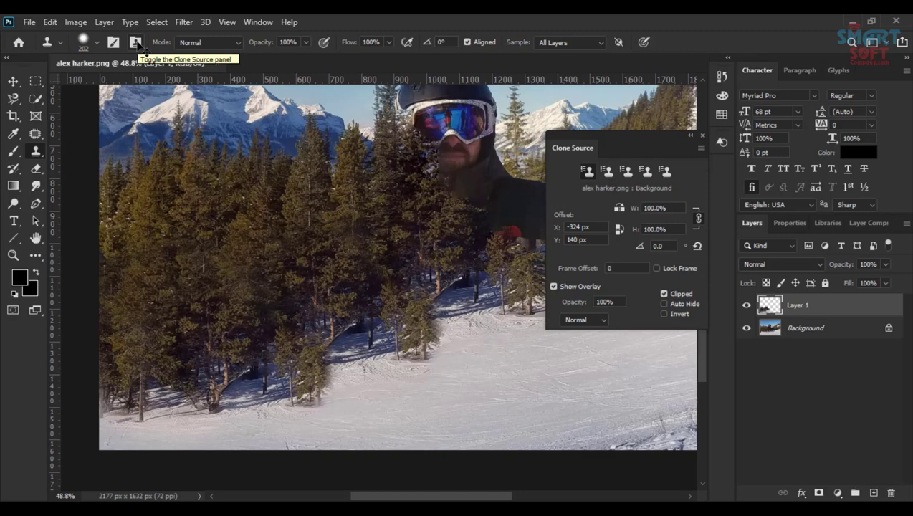
left_click(136, 43)
left_click(136, 43)
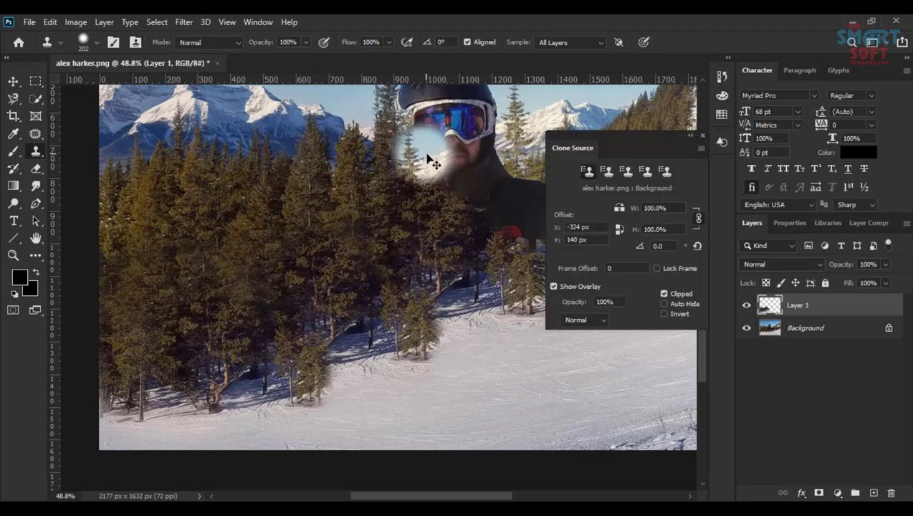
- Test-stamp the helmet onto the trees, undo it, and close the Clone Source panel
left_click(313, 147)
key("ctrl+z")
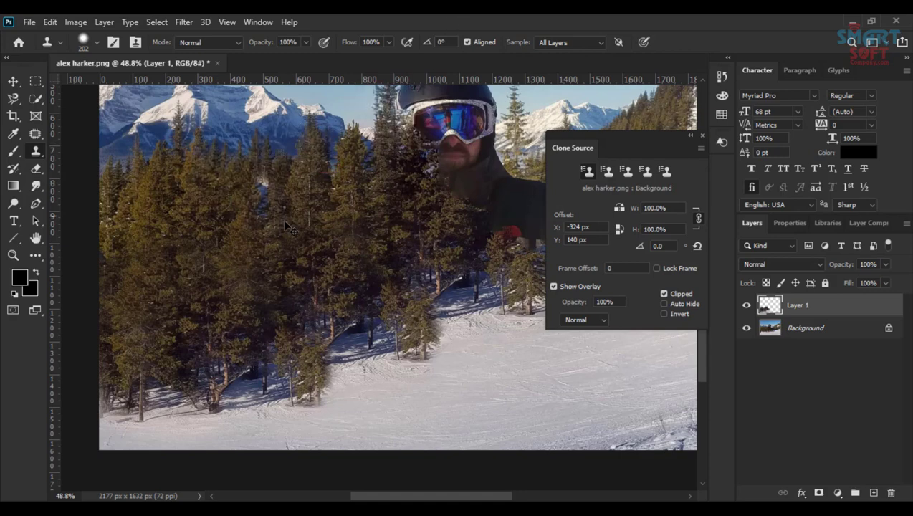
scroll(294, 226, "up", 2)
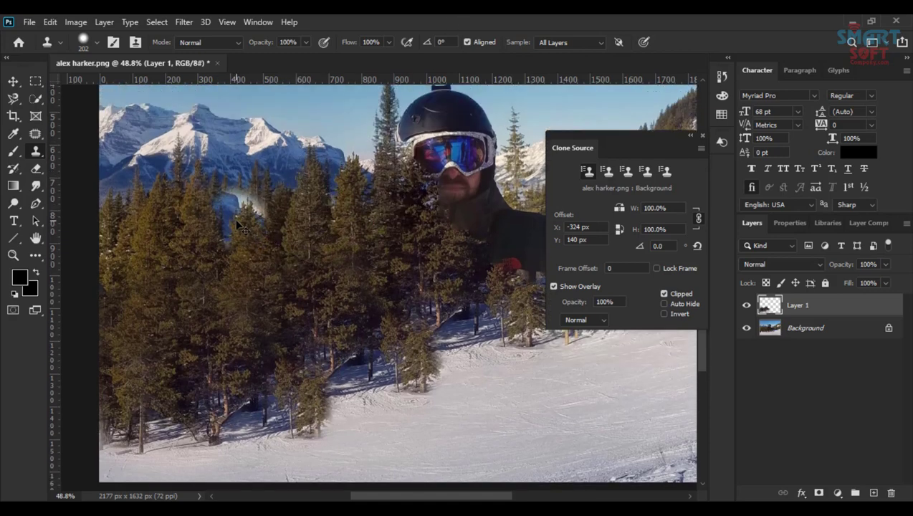
left_click(701, 136)
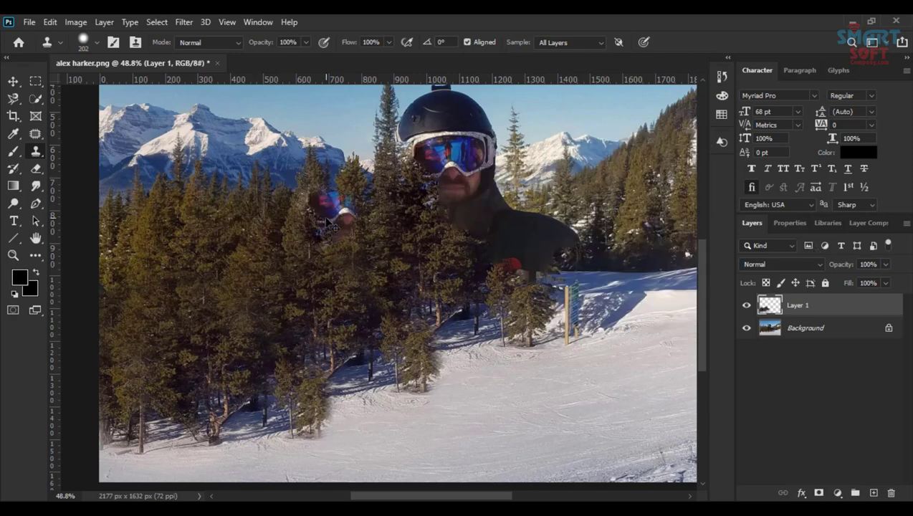
- Open the house photo from the Photos folder as a second 1280 × 720 px document
left_click(28, 23)
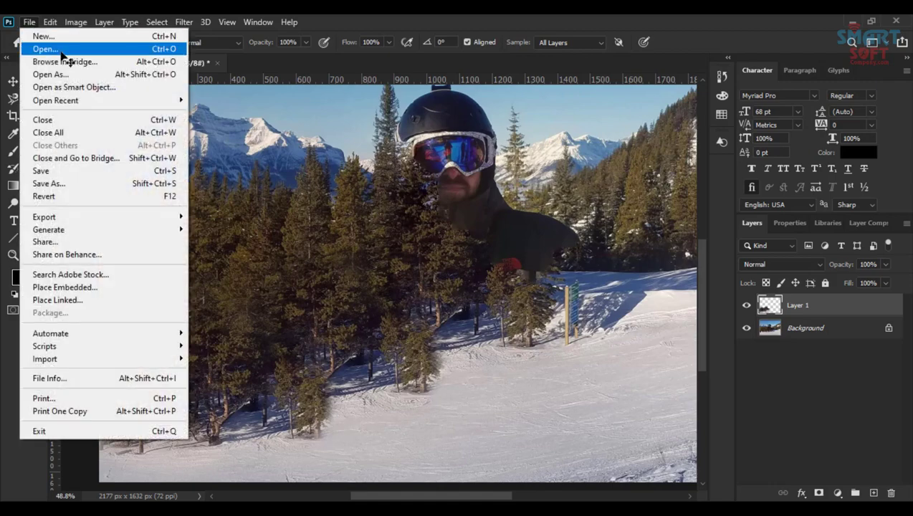
left_click(32, 48)
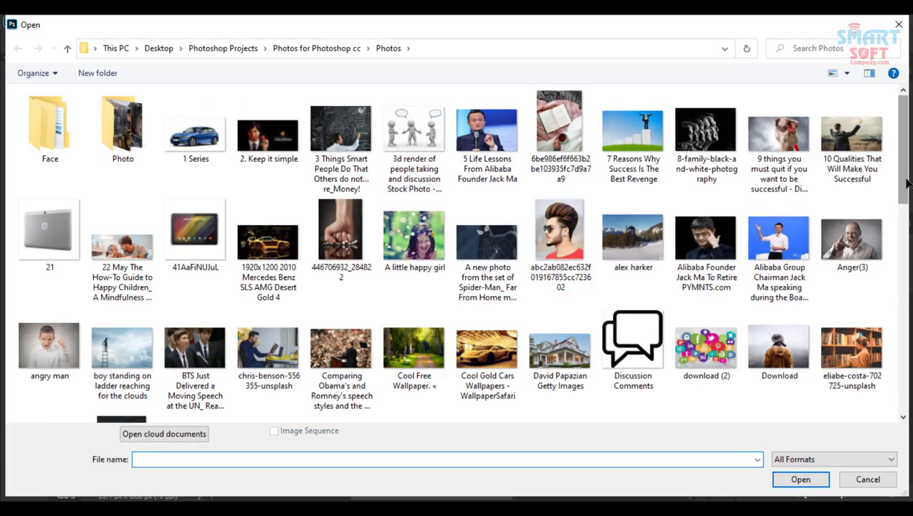
left_click_drag(906, 183, 906, 188)
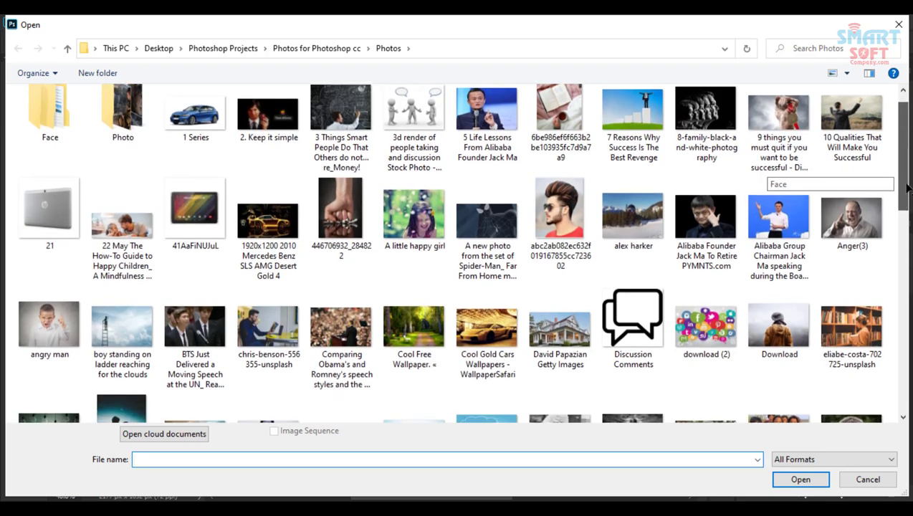
double_click(560, 328)
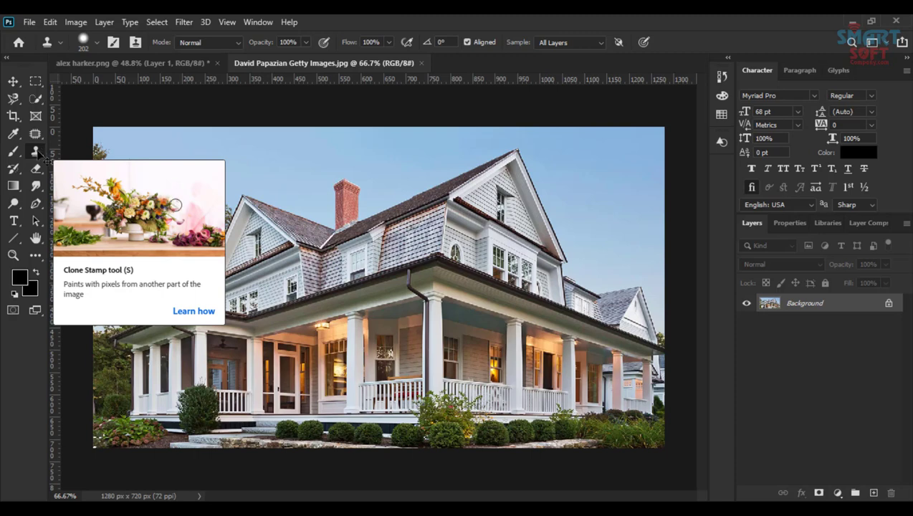
- Stamp test patches of cloned tree texture across the house roof, undoing each one
left_click_drag(280, 222, 308, 240)
left_click_drag(230, 208, 344, 247)
key("ctrl+z")
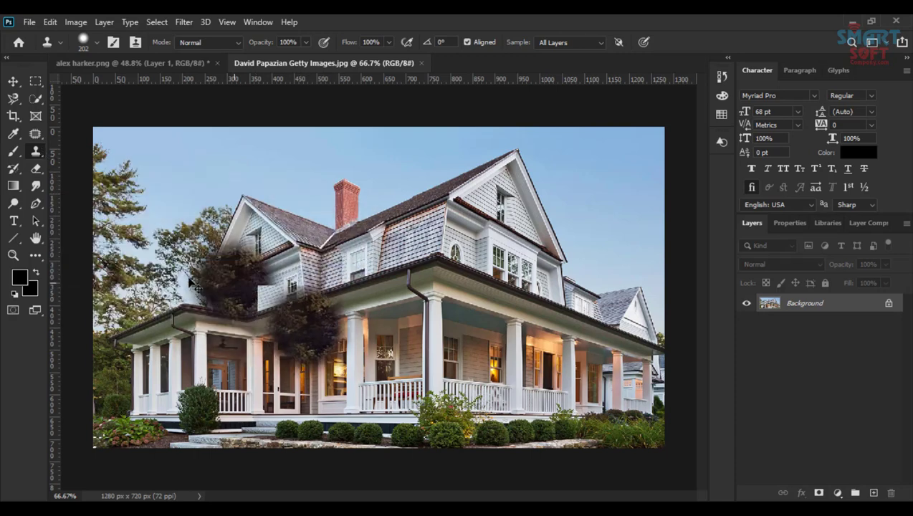
mouse_move(215, 265)
left_mouse_down()
mouse_move(239, 260)
mouse_move(269, 303)
left_mouse_up()
key("ctrl+z")
key("ctrl+z")
mouse_move(180, 222)
left_mouse_down()
mouse_move(207, 244)
mouse_move(229, 243)
left_mouse_up()
- Try more cloned tree patches near the left gable, upper wall and porch roof, undoing each
key("ctrl+z")
key("ctrl+z")
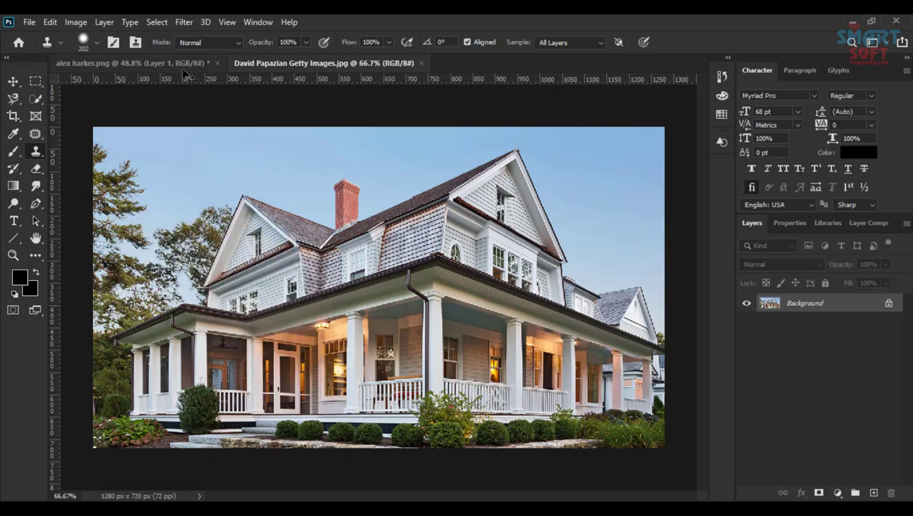
left_click_drag(185, 161, 193, 168)
key("ctrl+z")
left_click_drag(199, 235, 212, 253)
key("ctrl+z")
left_click_drag(251, 301, 269, 322)
key("ctrl+z")
- Sample the dormer as the clone source and stamp a copy onto the upper roof
left_click(203, 63)
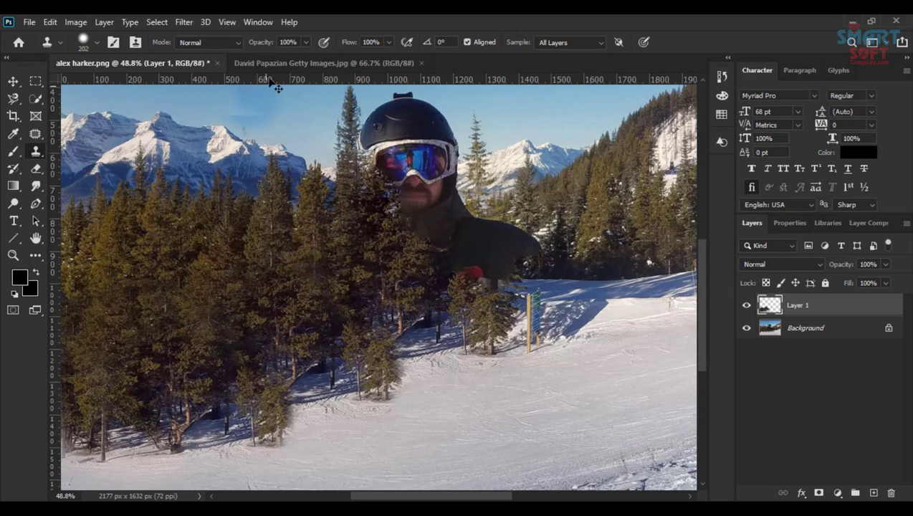
left_click(324, 63)
left_click(261, 288)
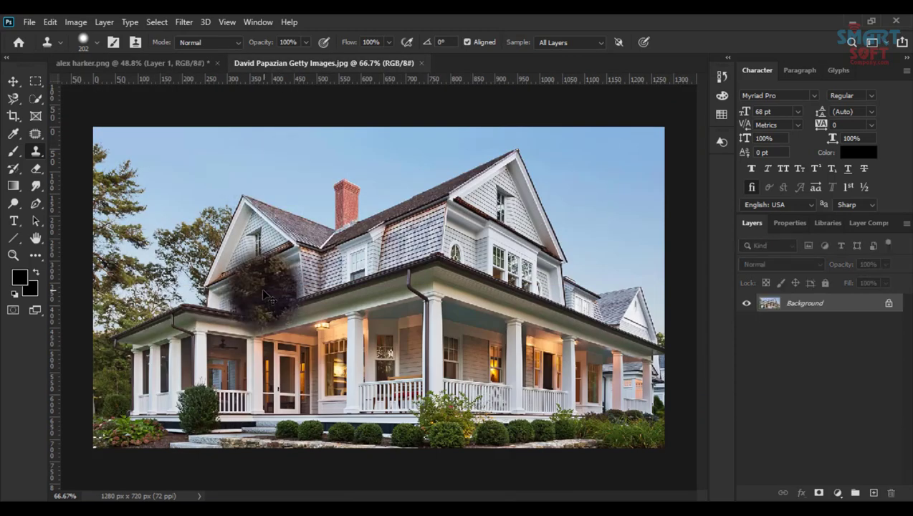
left_click(229, 309, "alt")
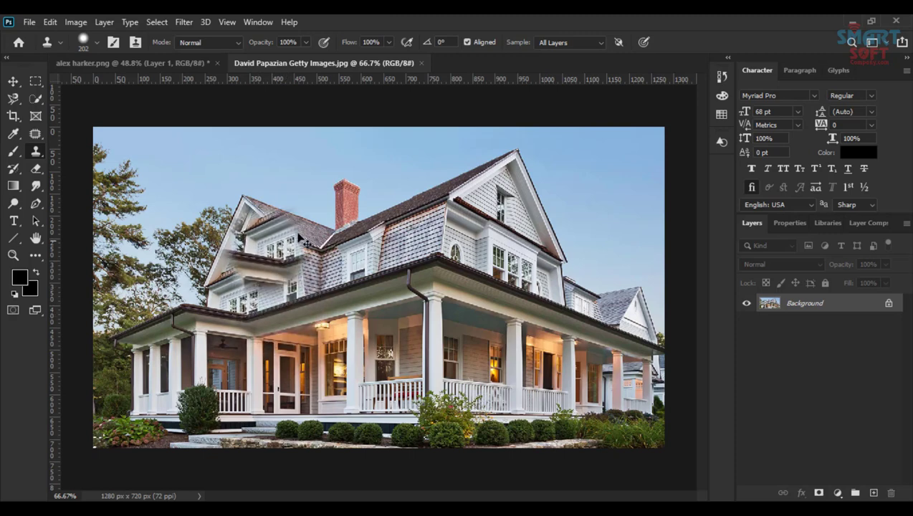
left_click_drag(326, 190, 350, 206)
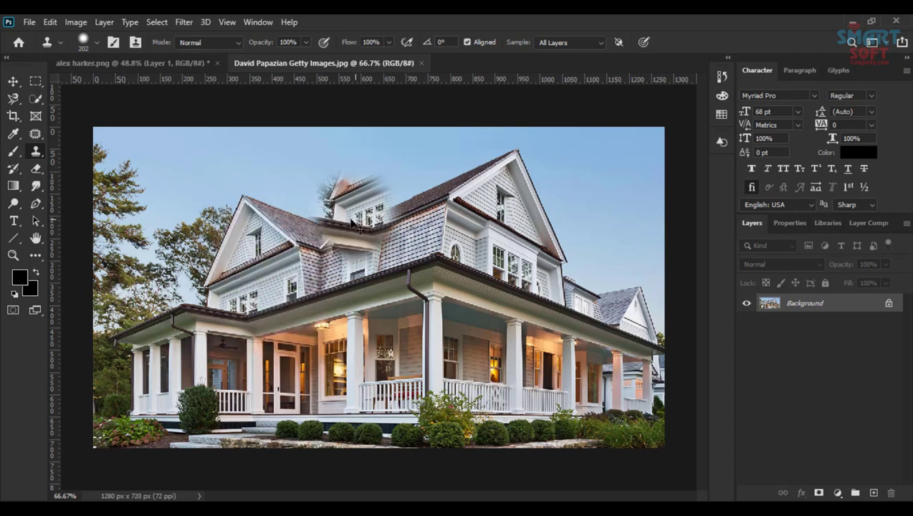
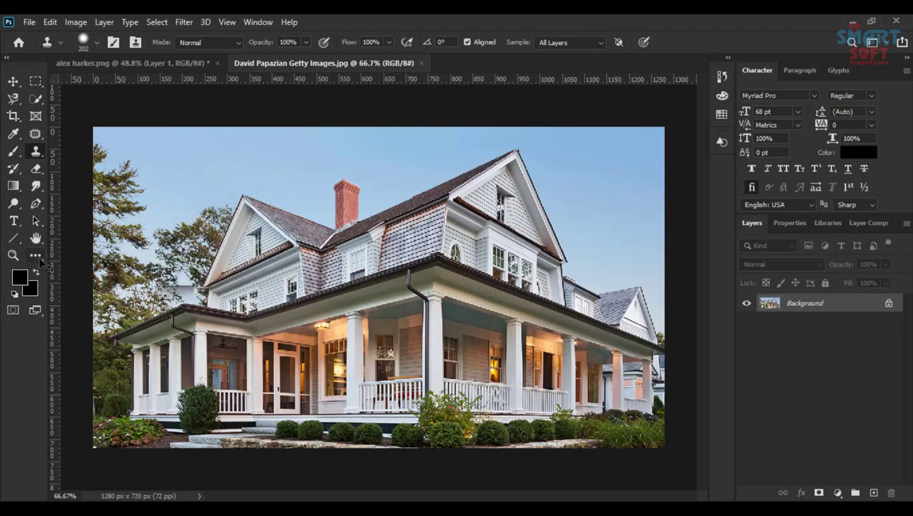
- Zoom in close on the house's brick chimney and roof
left_click(12, 255)
left_click(380, 222)
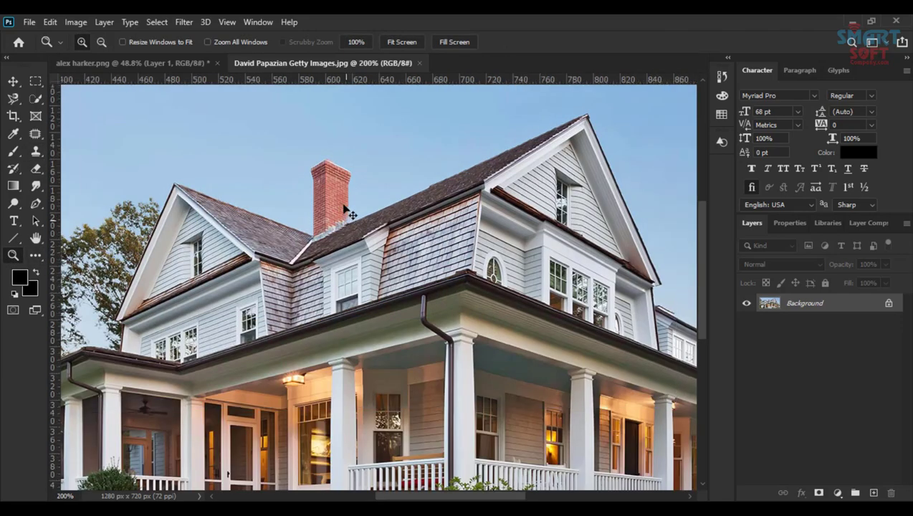
left_click(378, 219)
scroll(294, 183, "up", 3)
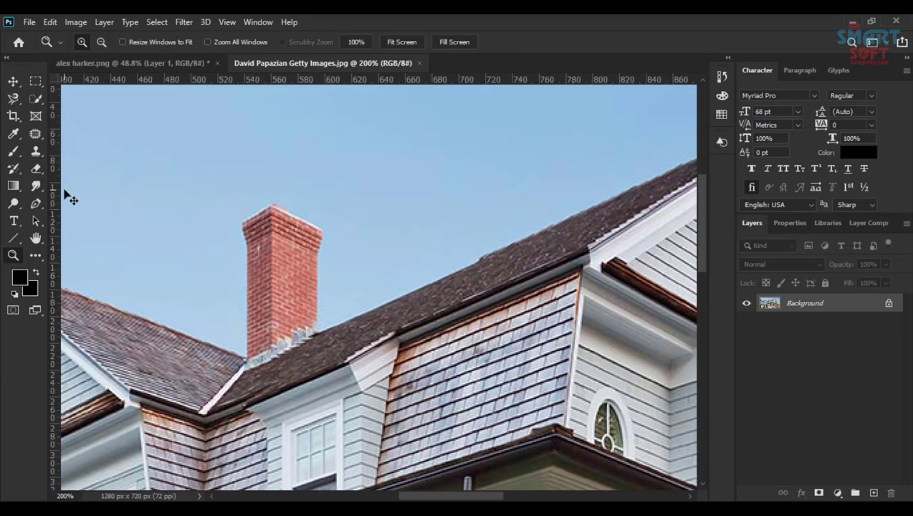
- Set the Clone Stamp brush to 131 px, paint a trial clone, then undo it
left_click(36, 152)
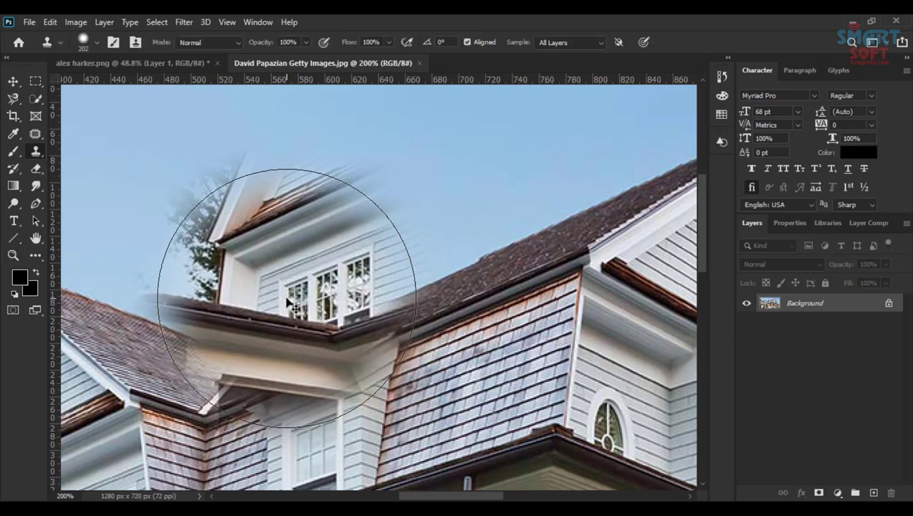
mouse_move(272, 285)
left_mouse_down()
mouse_move(229, 294)
mouse_move(455, 225)
left_mouse_up()
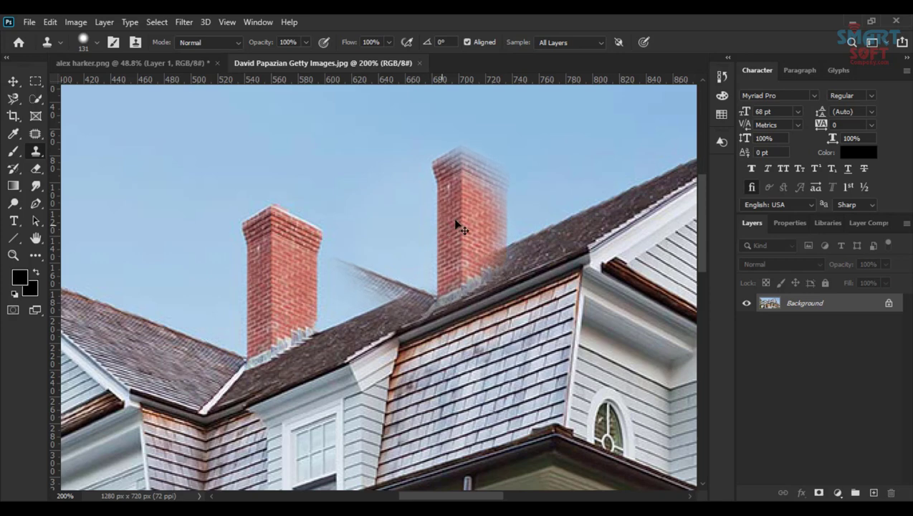
key("ctrl+z")
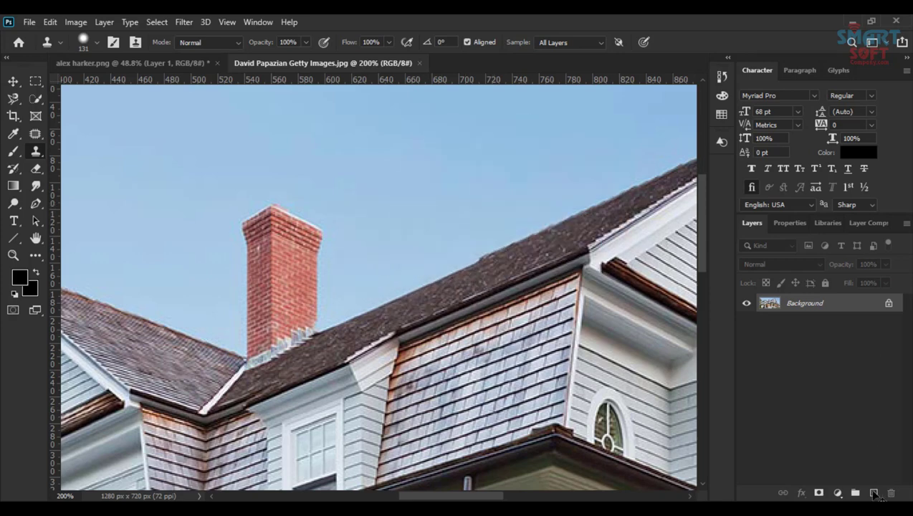
- On a new Layer 1, clone a second chimney onto the right roof
left_click(873, 493)
mouse_move(617, 301)
left_mouse_down()
mouse_move(534, 188)
mouse_move(451, 203)
mouse_move(458, 252)
mouse_move(452, 238)
left_mouse_up()
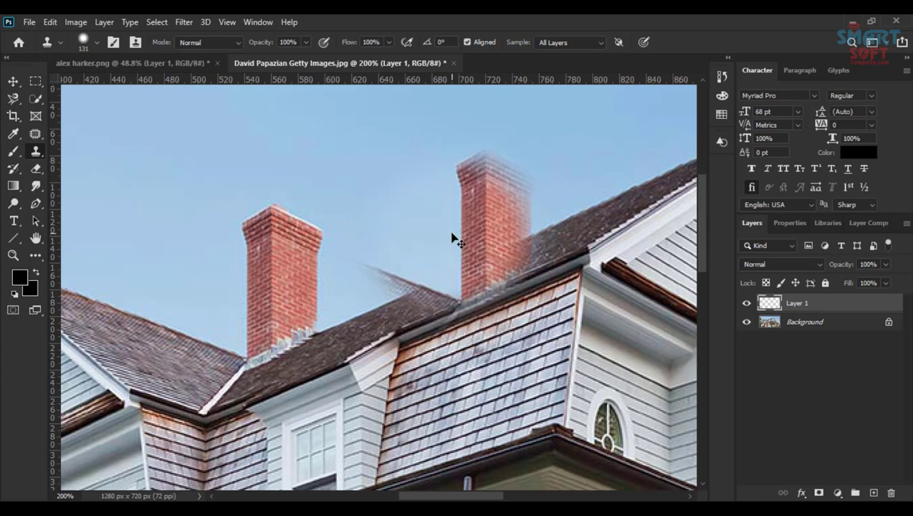
mouse_move(452, 239)
left_mouse_down()
mouse_move(356, 267)
mouse_move(220, 261)
mouse_move(358, 287)
mouse_move(592, 168)
mouse_move(662, 183)
mouse_move(491, 265)
mouse_move(564, 319)
mouse_move(483, 256)
mouse_move(544, 273)
mouse_move(272, 243)
mouse_move(502, 269)
left_mouse_up()
- Zoom out to see more of the house with its new chimney
left_click(14, 82)
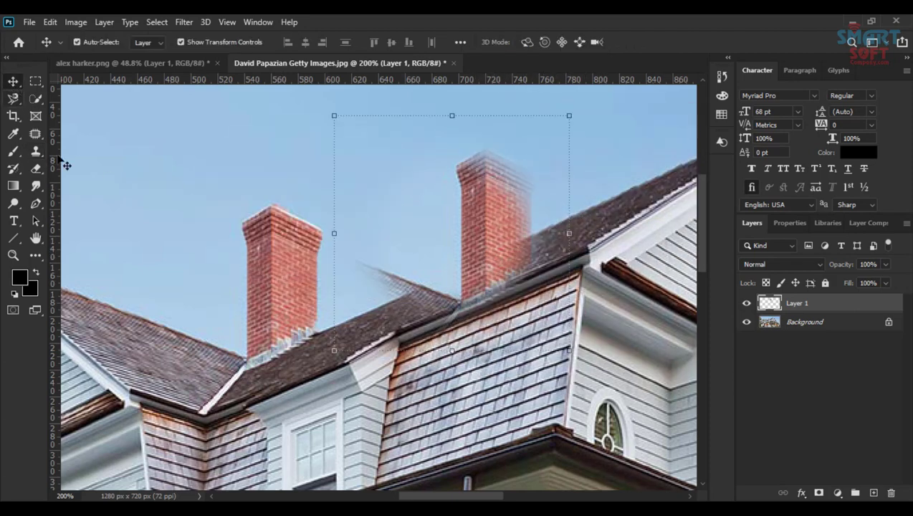
left_click(20, 256)
right_click(182, 250)
left_click(215, 273)
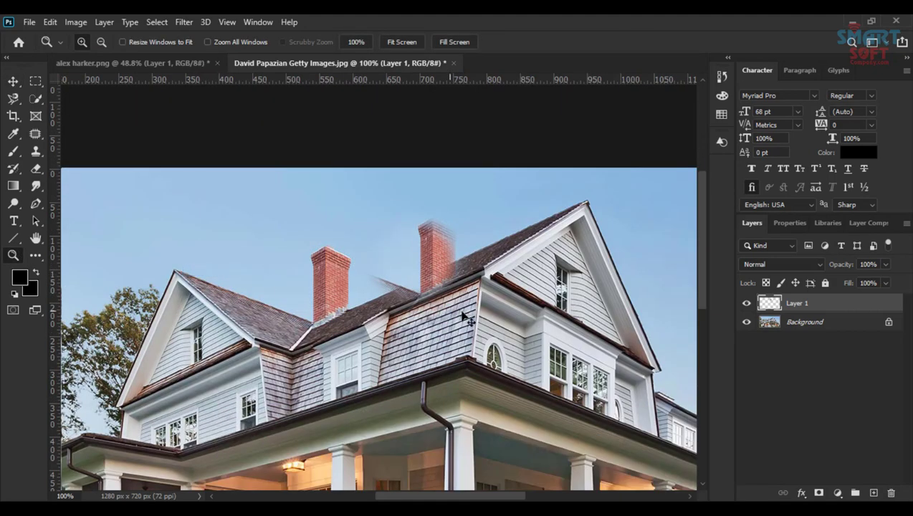
left_click(439, 242)
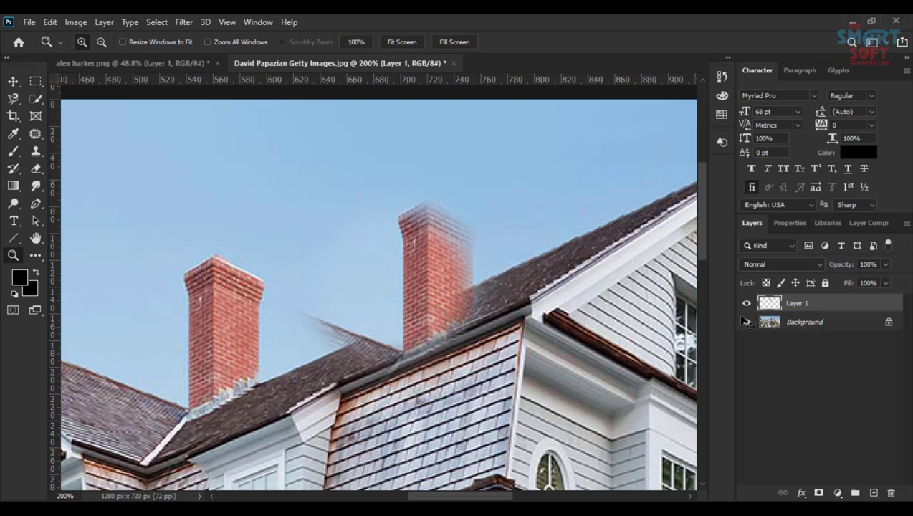
left_click(788, 329)
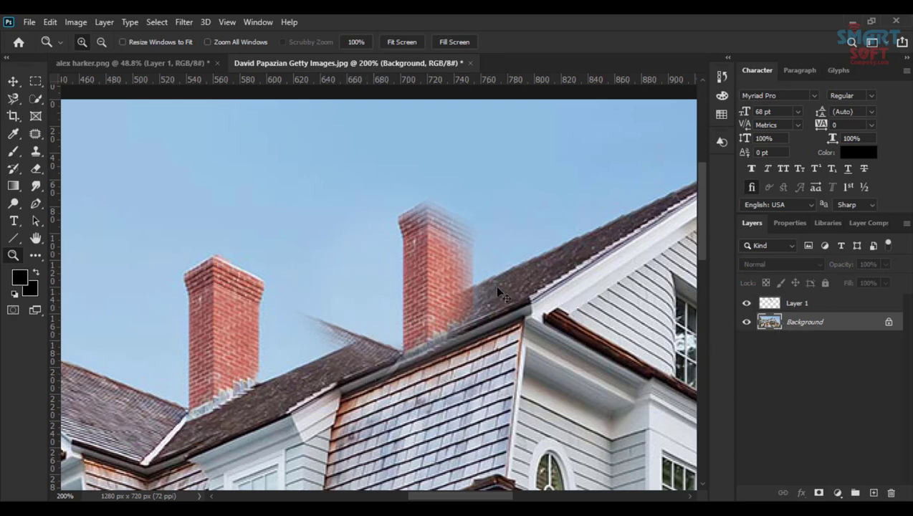
left_click(831, 303)
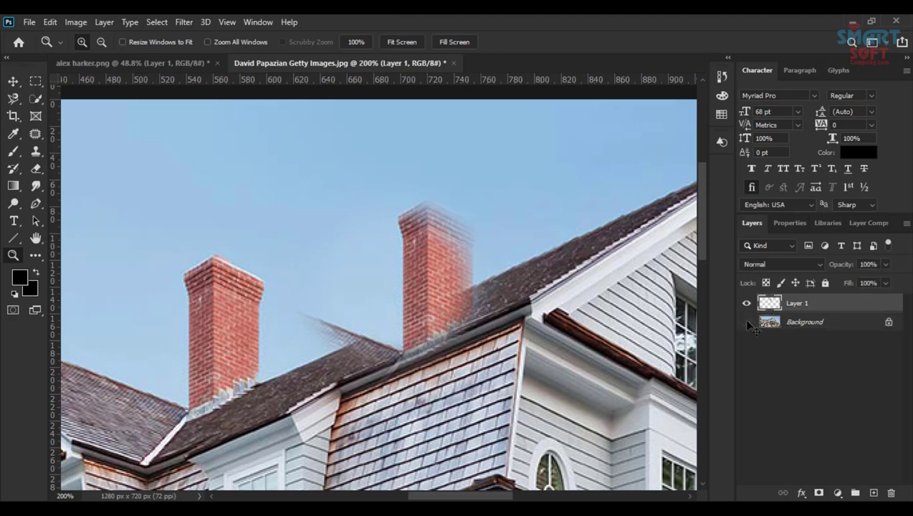
left_click(746, 322)
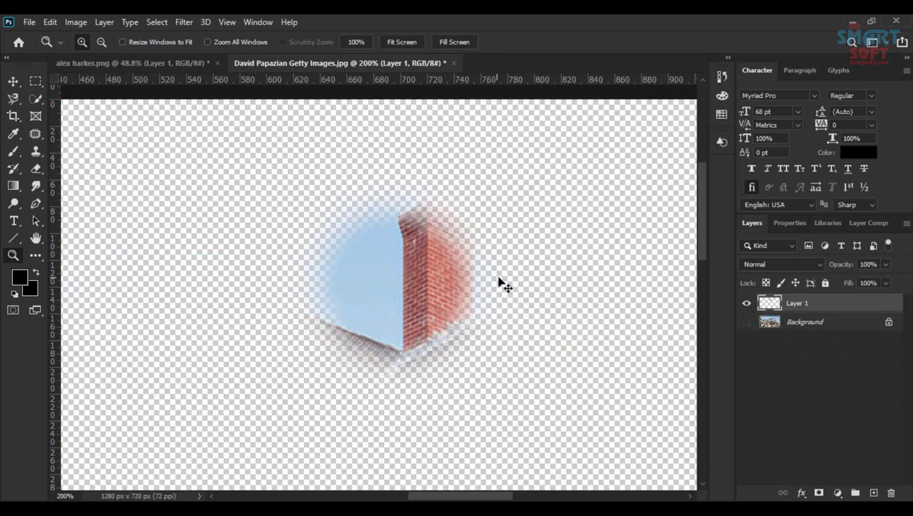
left_click(746, 322)
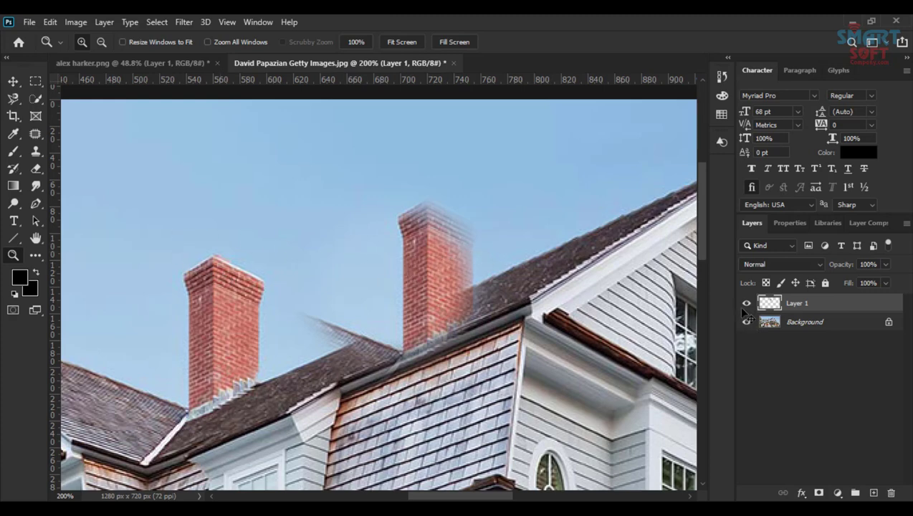
left_click(791, 323)
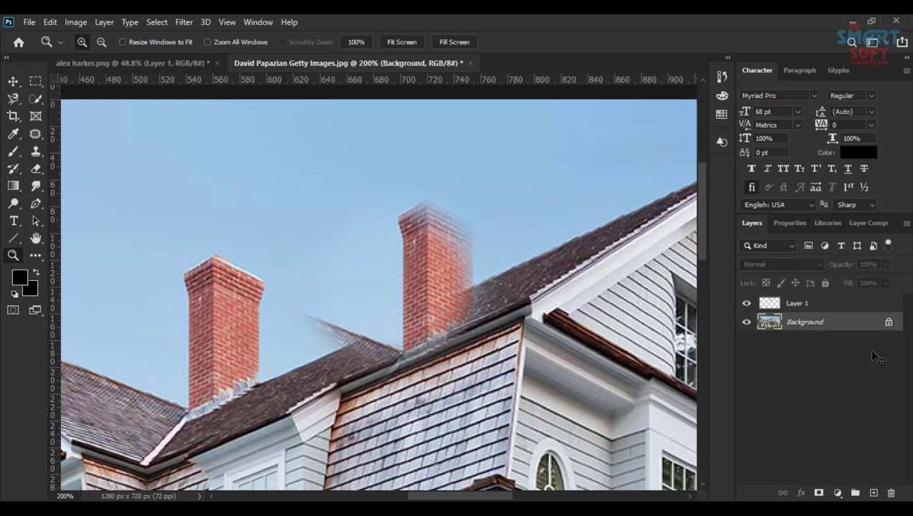
left_click(813, 306)
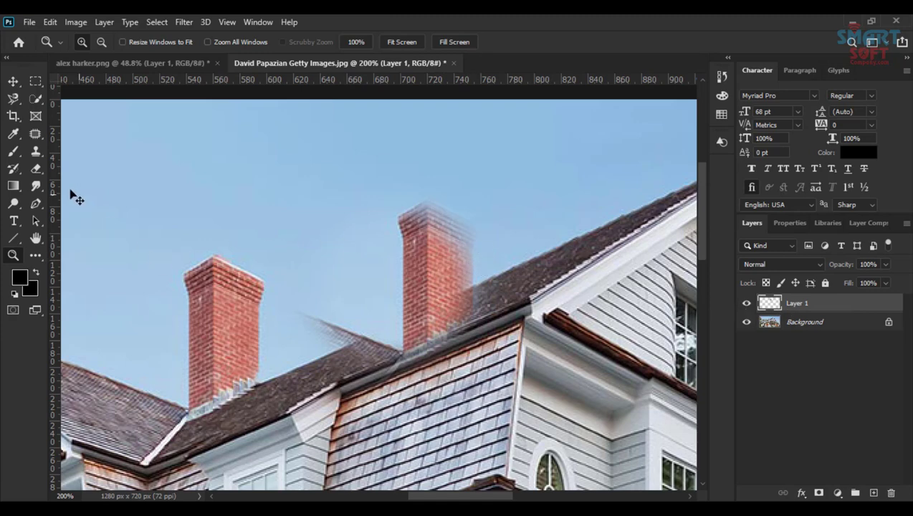
left_click(37, 170)
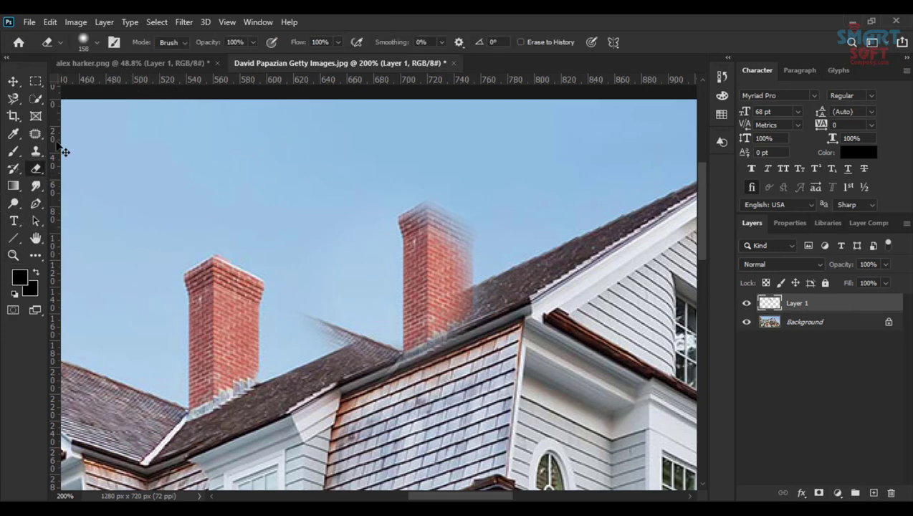
- Set the Clone Stamp brush size to 47 px
left_click(36, 151)
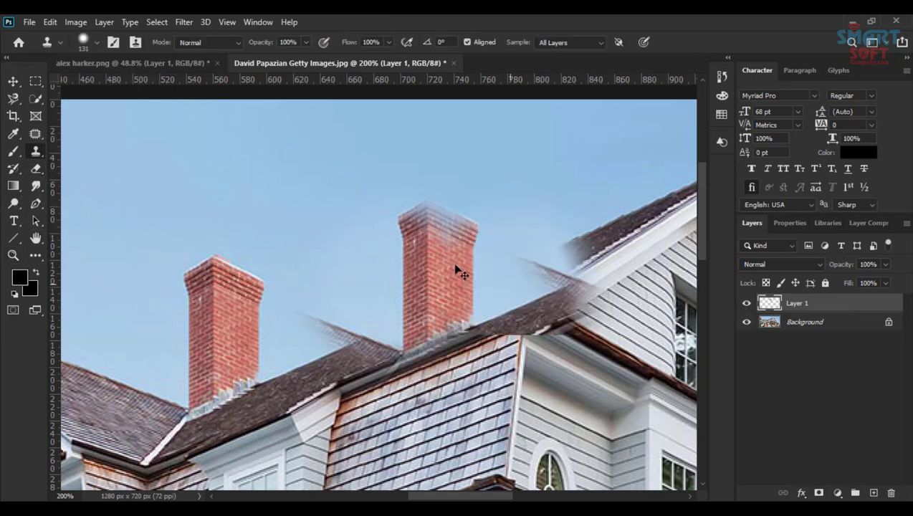
right_click(421, 233)
left_click_drag(526, 262, 514, 264)
key("Return")
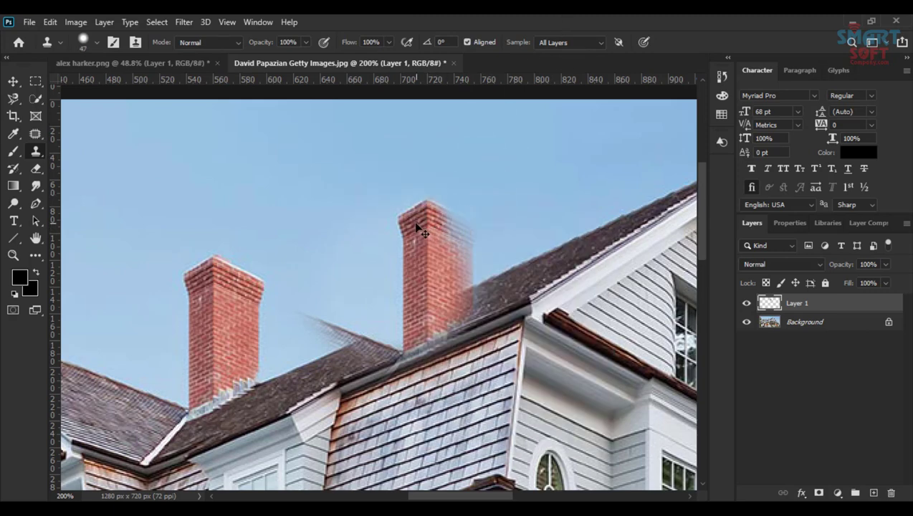
- Repaint the cloned chimney's blurry top and smeared right edge, then hide the Background layer
left_click_drag(451, 228, 462, 231)
mouse_move(462, 272)
left_mouse_down()
mouse_move(464, 301)
mouse_move(464, 265)
mouse_move(464, 319)
mouse_move(417, 326)
left_mouse_up()
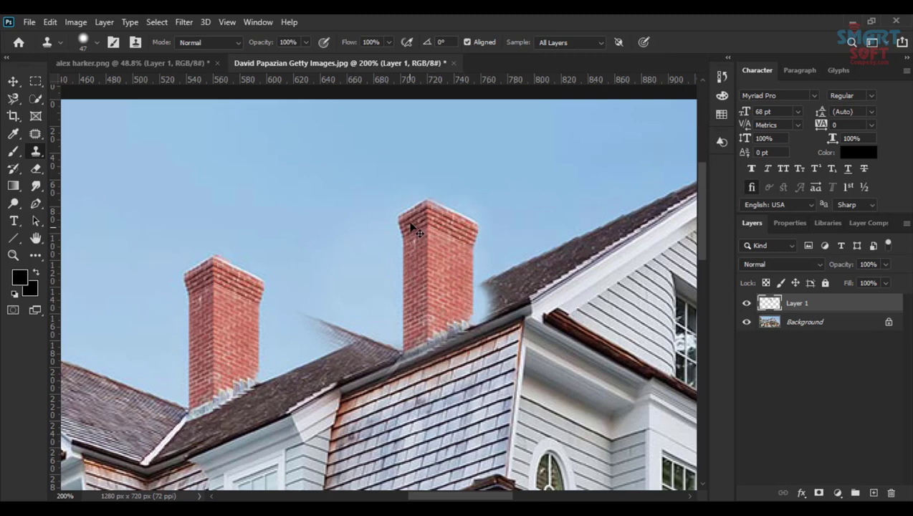
left_click(13, 82)
left_click(746, 322)
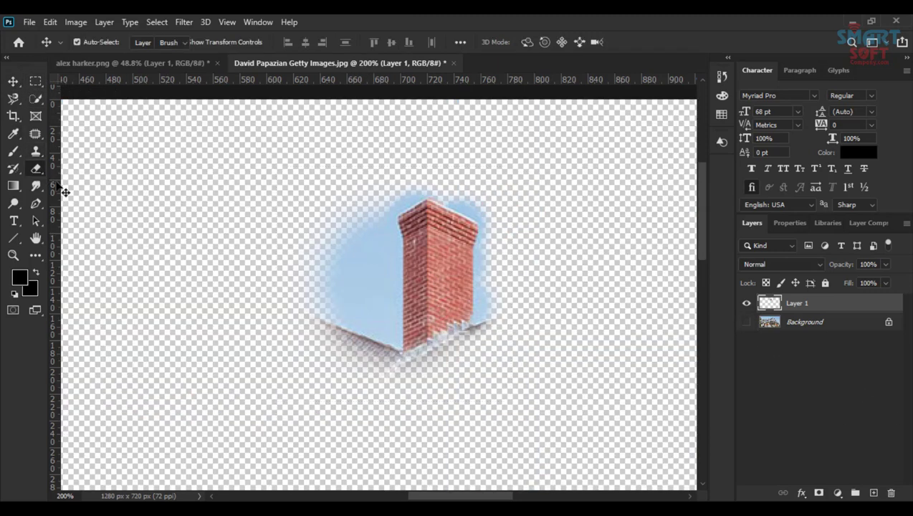
- Outline the cloned chimney's brick body with a Polygonal Lasso selection
left_click(36, 169)
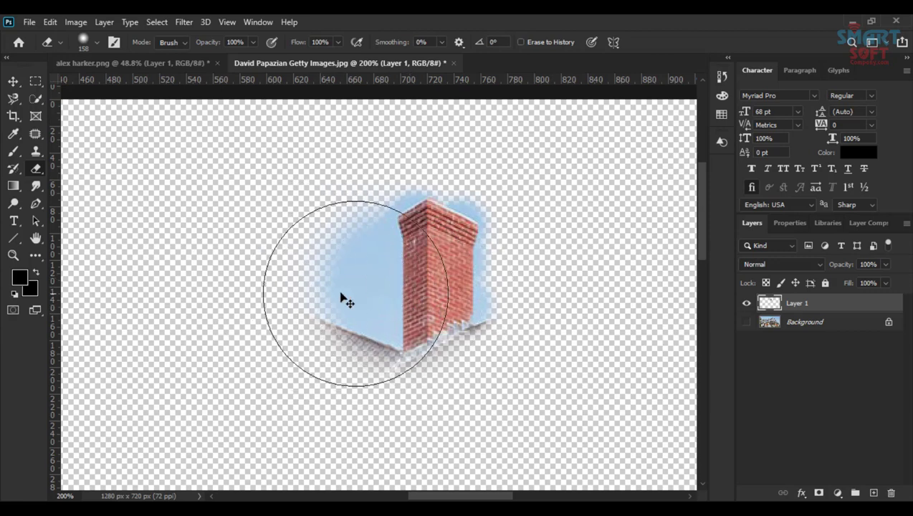
left_click(13, 98)
right_click(13, 99)
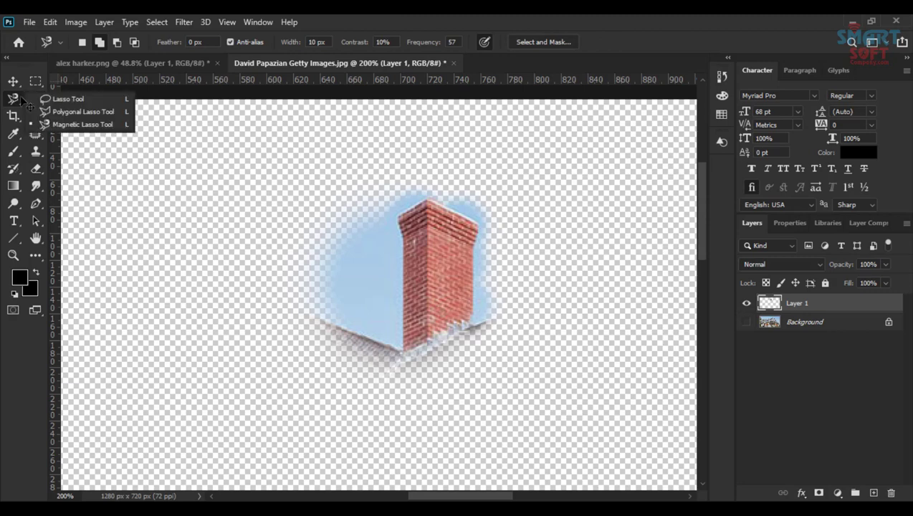
left_click(56, 113)
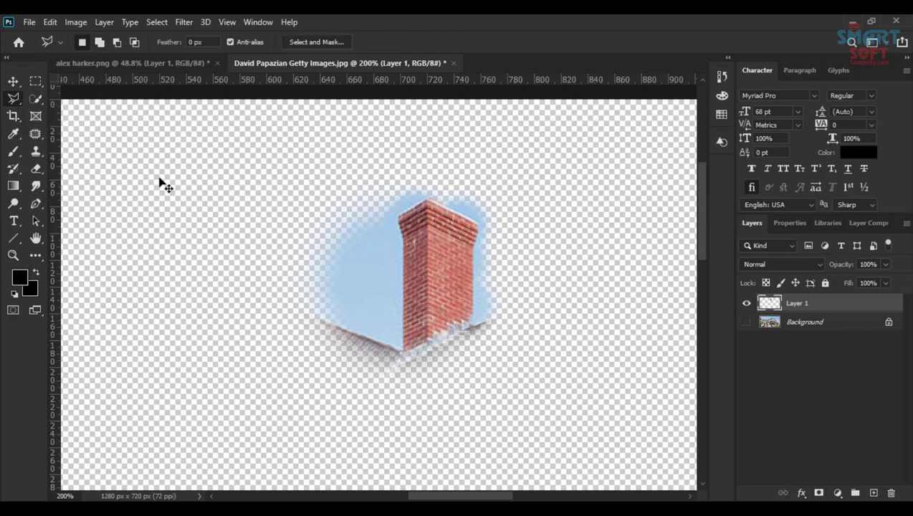
left_click(404, 241)
left_click(403, 351)
left_click(473, 320)
left_click(473, 247)
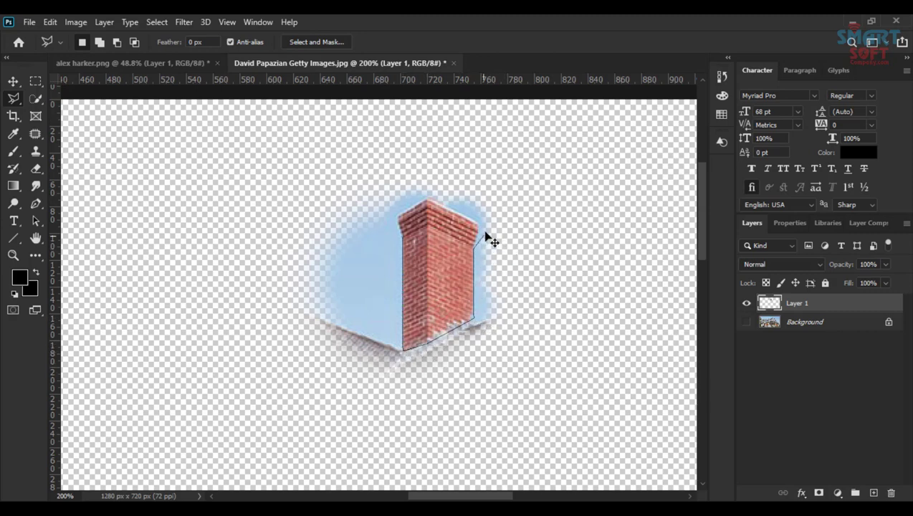
left_click(425, 201)
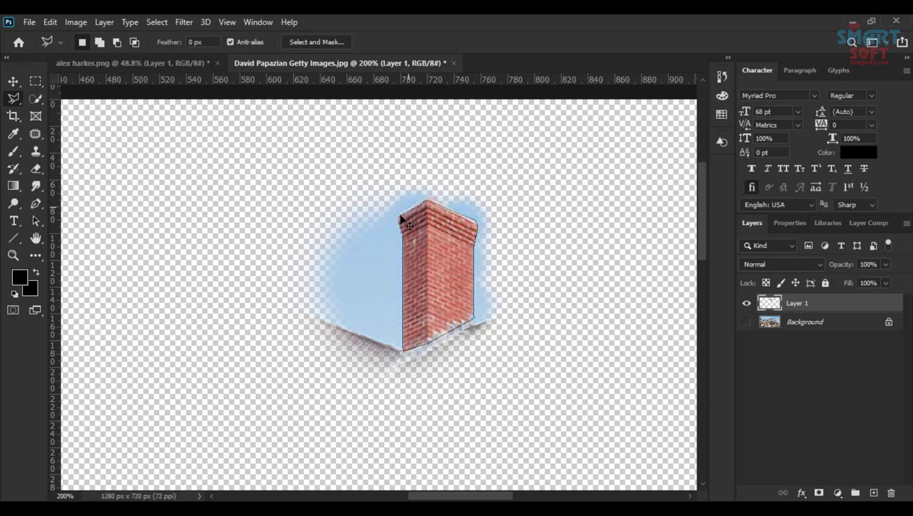
left_click(435, 230)
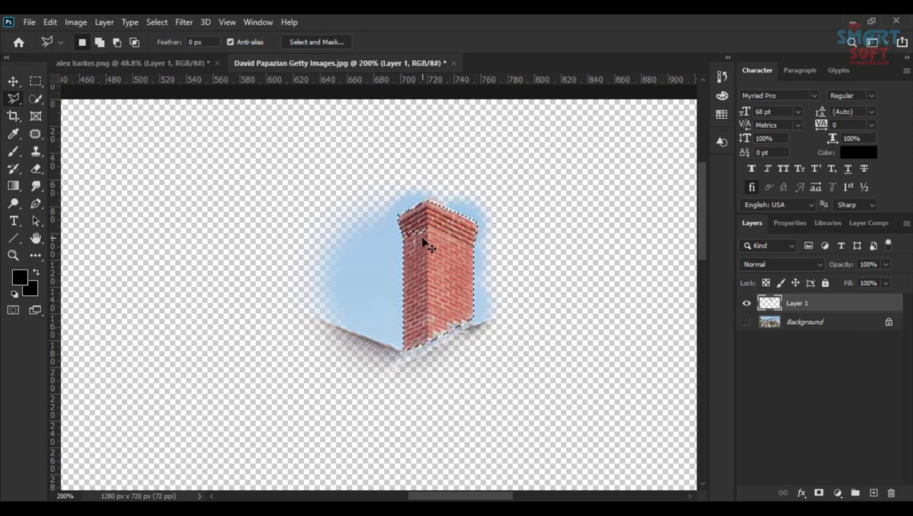
- Fill the chimney selection with black twice, undoing each fill
key("alt+BackSpace")
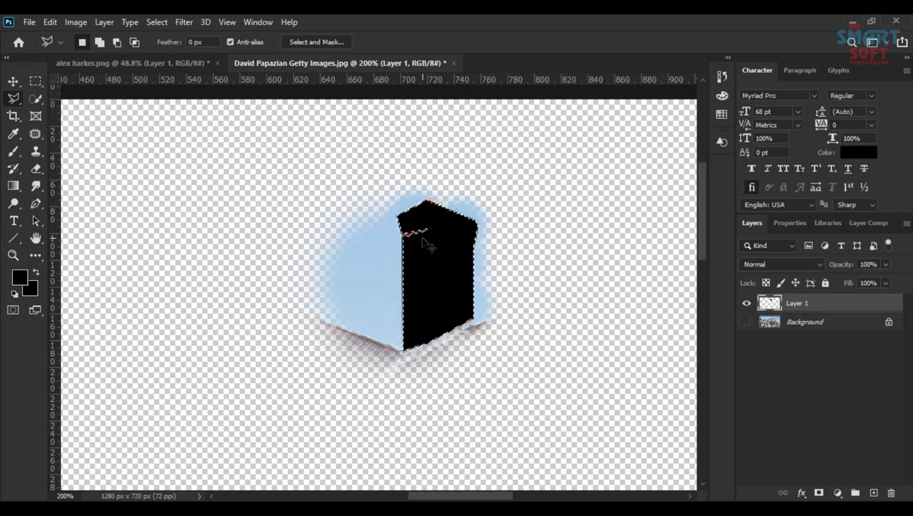
key("ctrl+z")
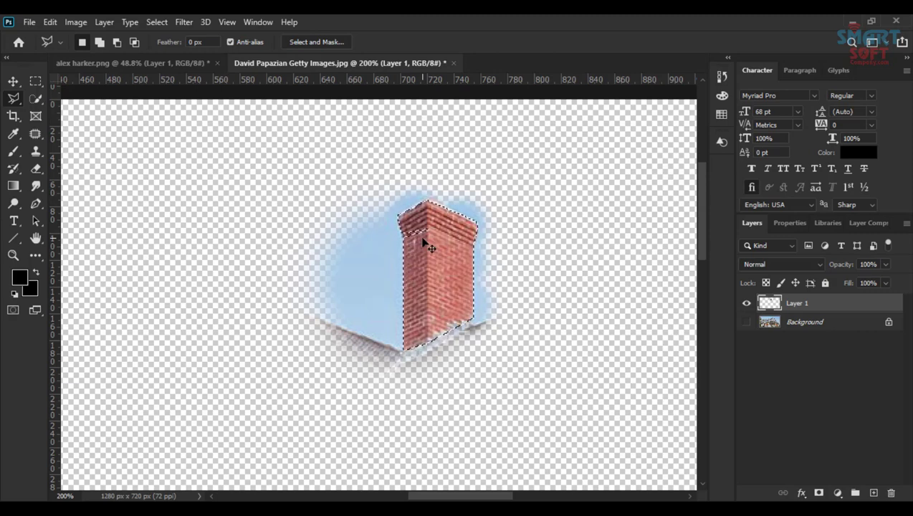
key("alt+BackSpace")
key("ctrl+z")
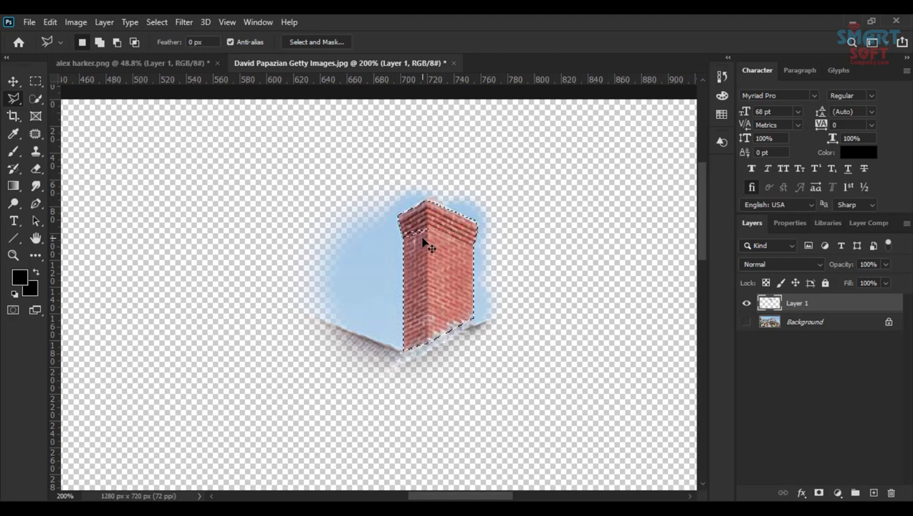
- Zoom in on the chimney top and try an intersecting rectangle selection, then undo it
left_click(13, 255)
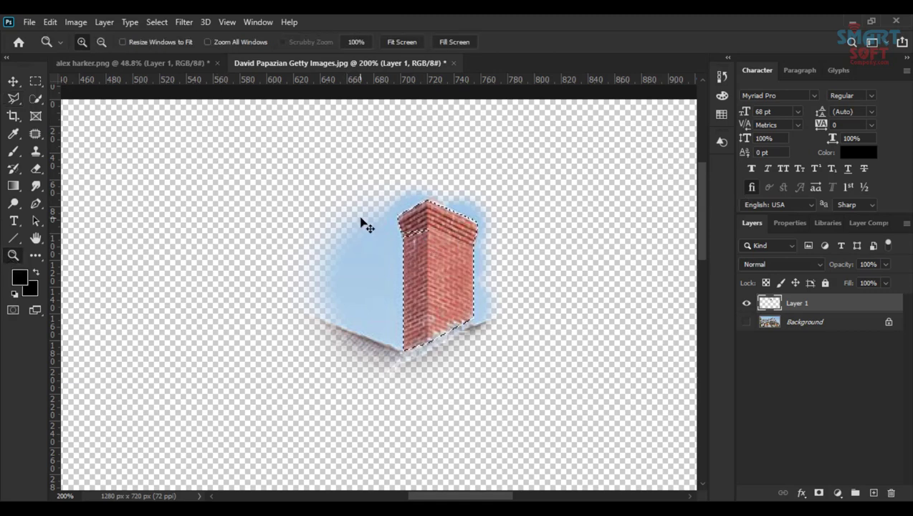
left_click(510, 210)
left_click(338, 213)
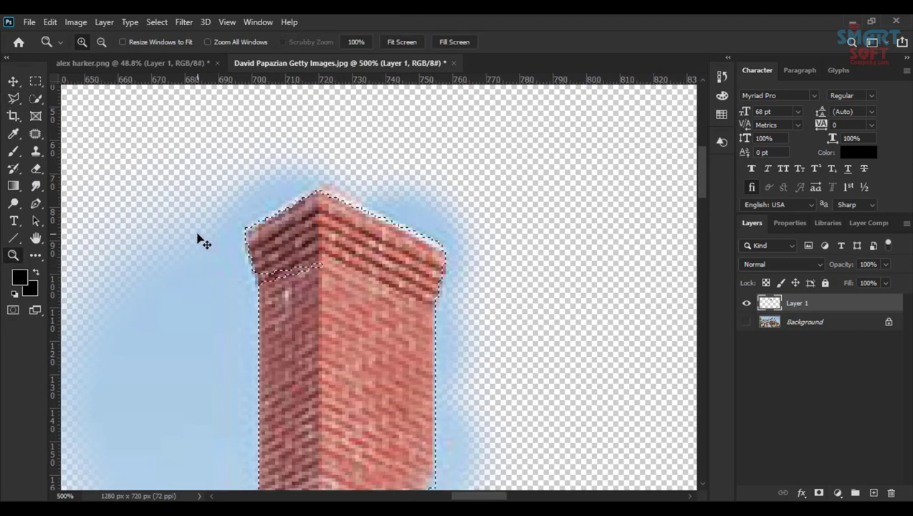
left_click(39, 82)
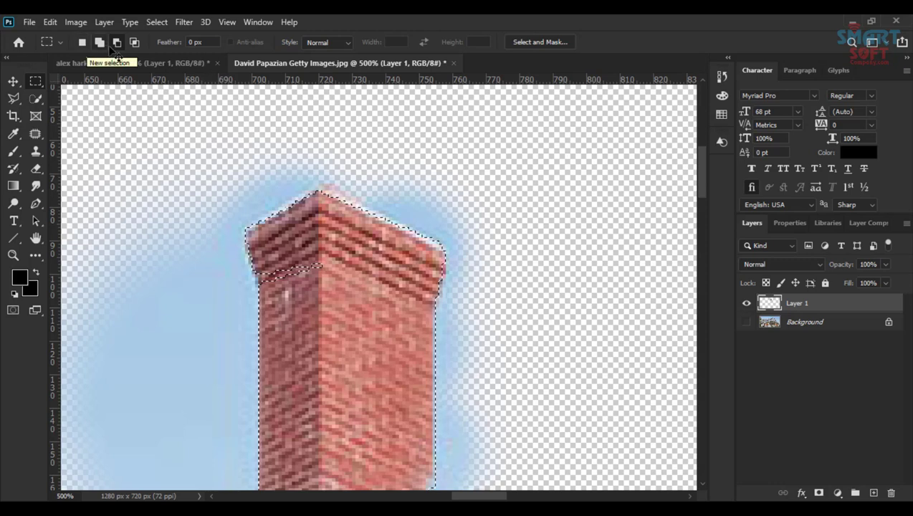
left_click(135, 45)
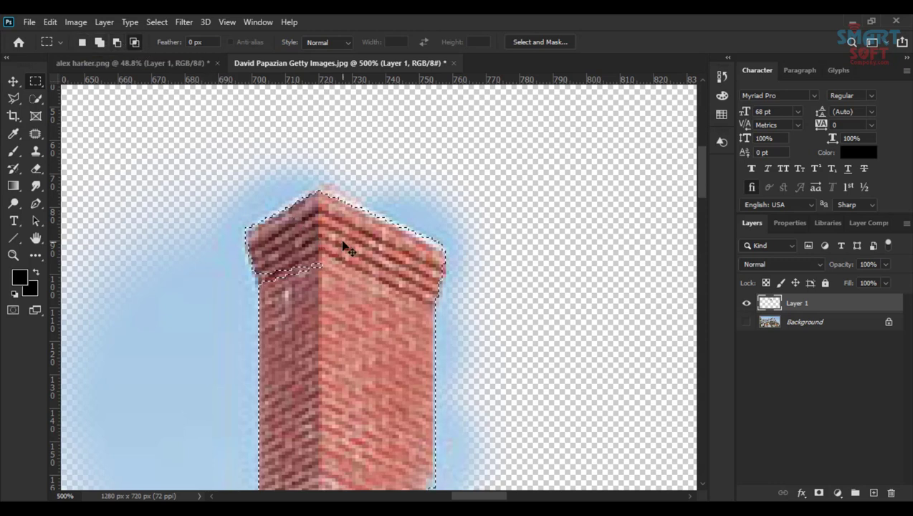
left_click_drag(342, 242, 273, 291)
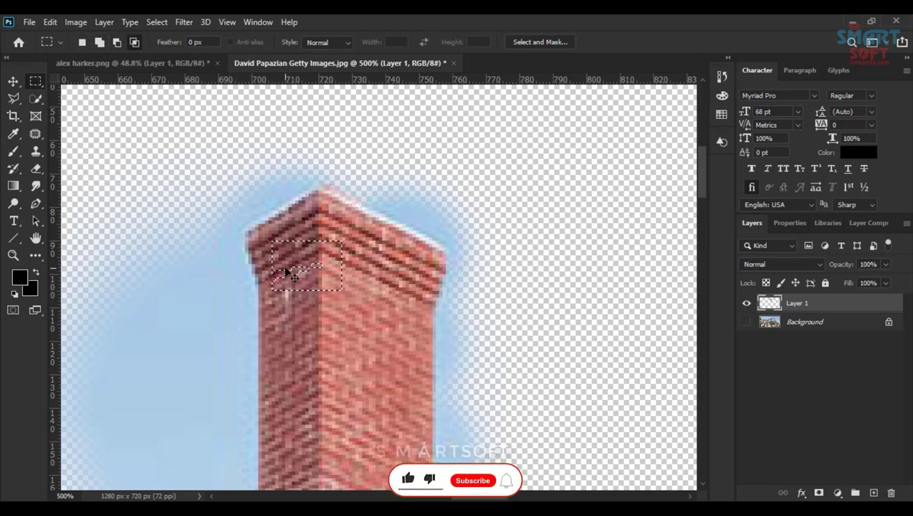
key("ctrl+z")
- Add the missed cap corner to the chimney selection with an Add-mode rectangle
left_click(99, 43)
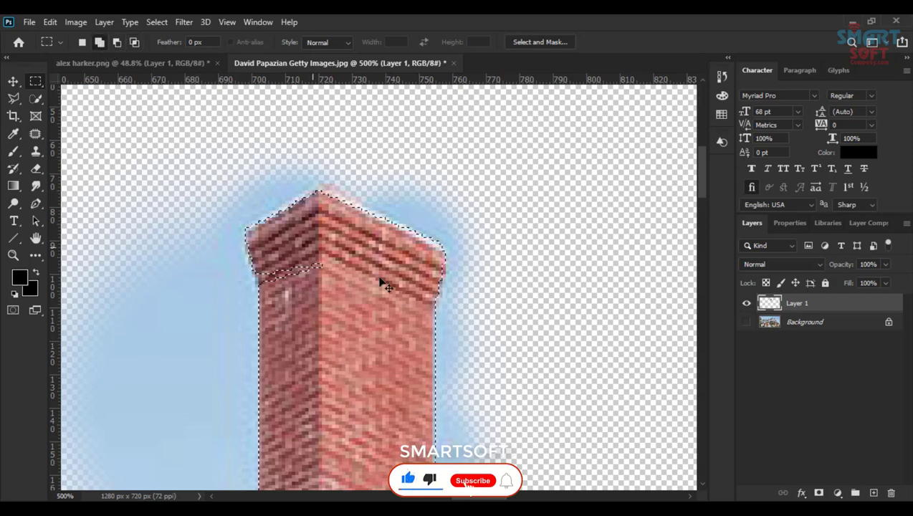
mouse_move(337, 252)
left_mouse_down()
mouse_move(290, 305)
mouse_move(261, 306)
left_mouse_up()
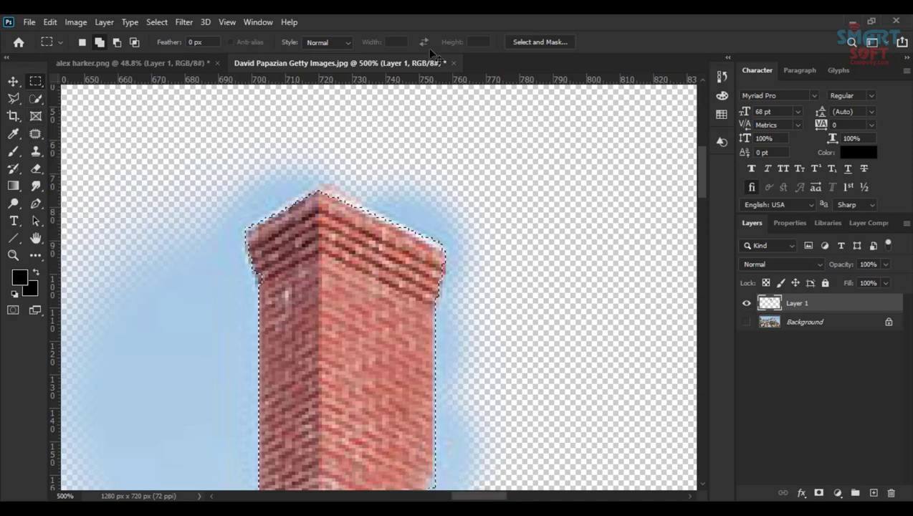
scroll(434, 245, "down", 5)
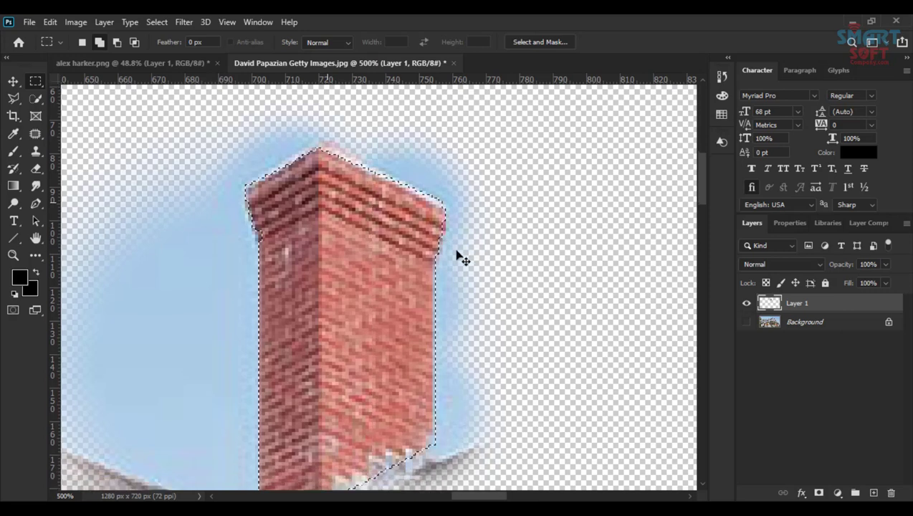
scroll(674, 346, "down", 2)
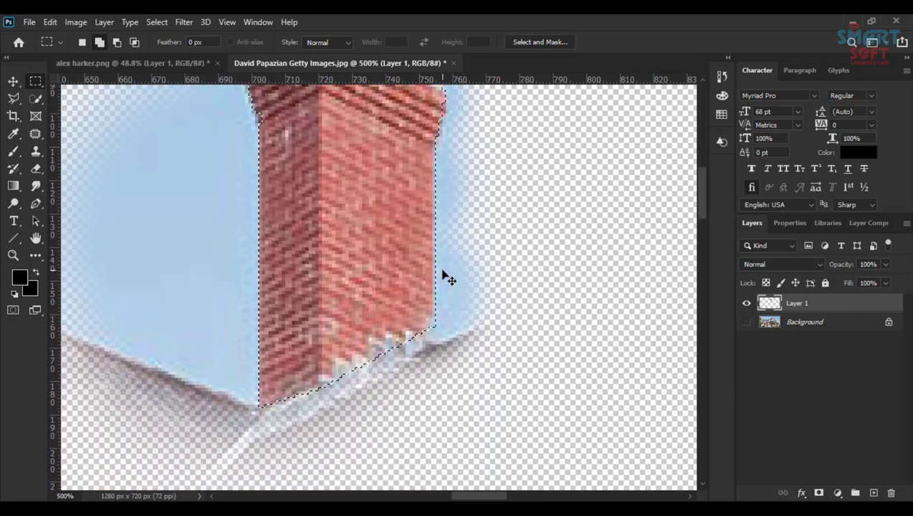
scroll(442, 275, "up", 1)
scroll(430, 271, "up", 1)
- Invert the selection, delete the sky around the chimney, and deselect
scroll(436, 234, "up", 1)
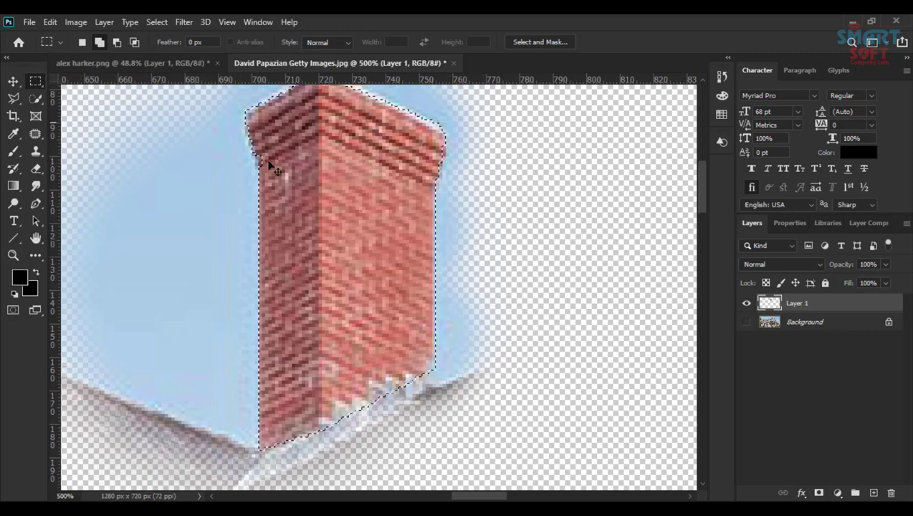
right_click(306, 173)
left_click(361, 192)
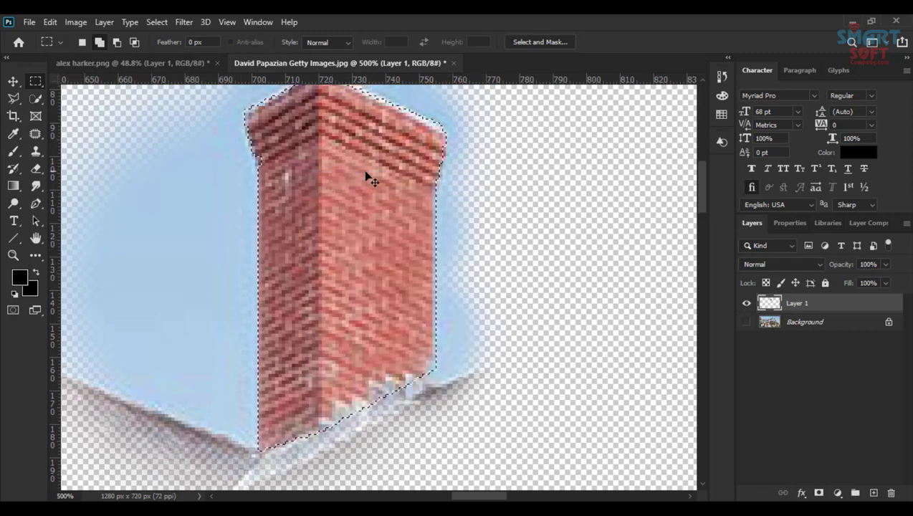
scroll(366, 177, "up", 1)
scroll(373, 176, "up", 1)
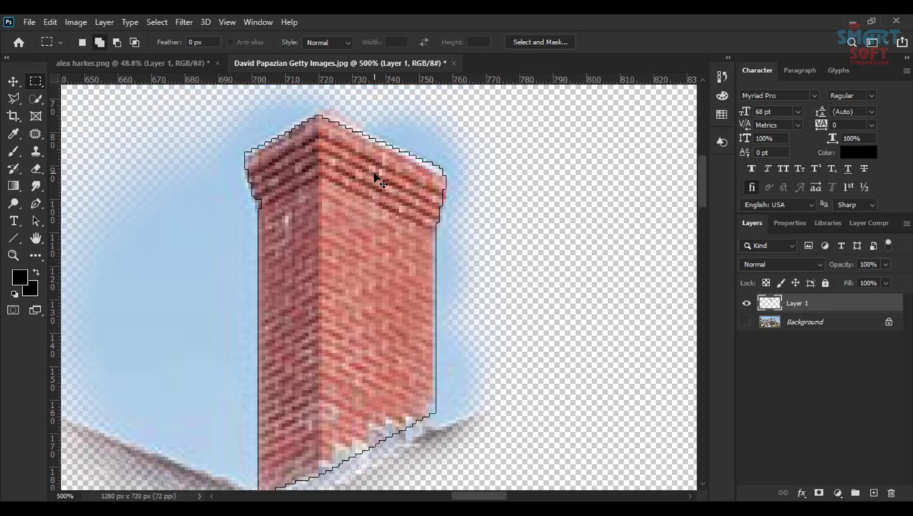
key("Delete")
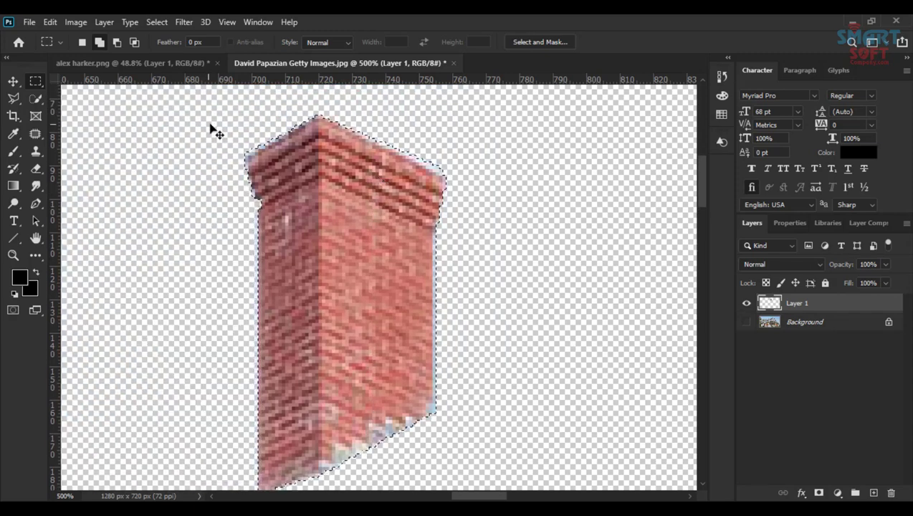
left_click(212, 129)
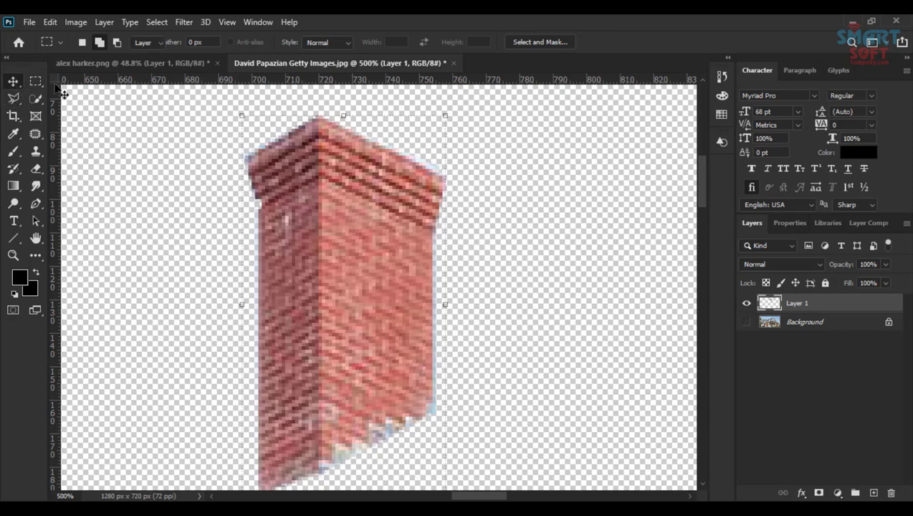
- Fit the image on screen, show the Background house layer, and zoom in on the chimney
left_click(12, 82)
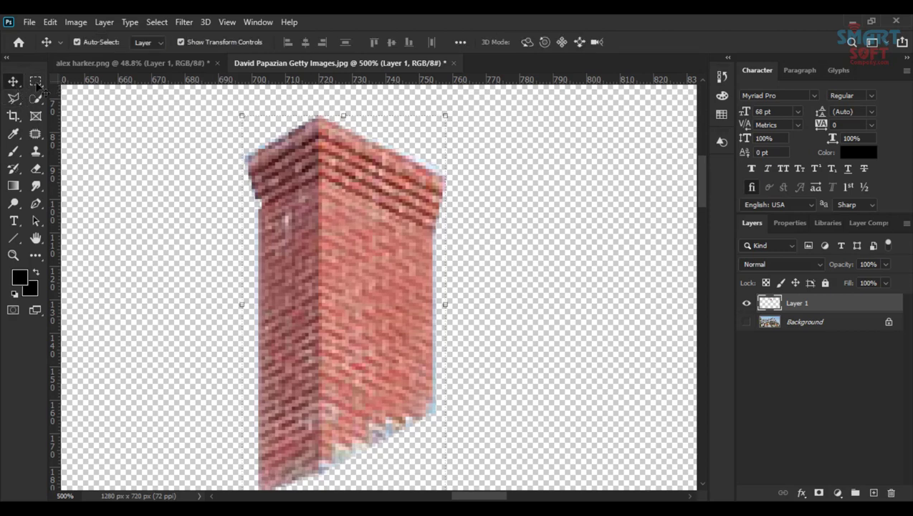
double_click(13, 255)
right_click(88, 239)
left_click(133, 248)
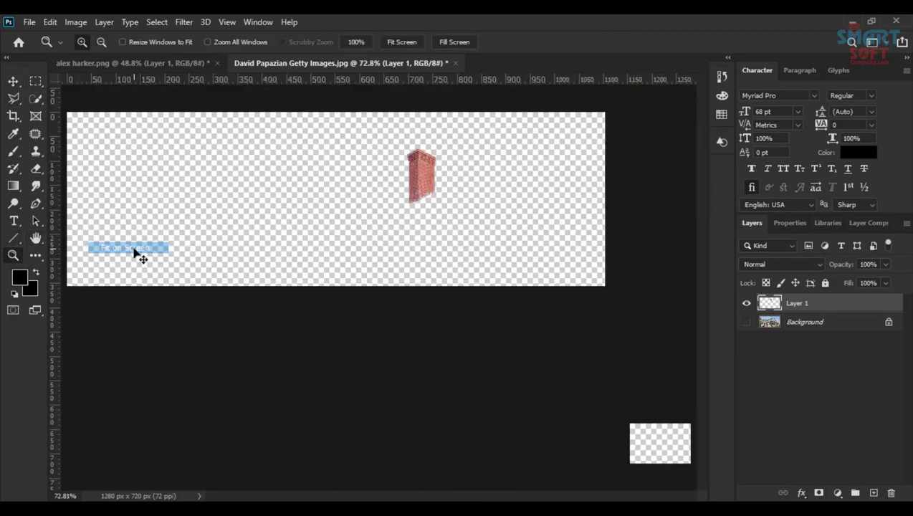
key("ctrl+1")
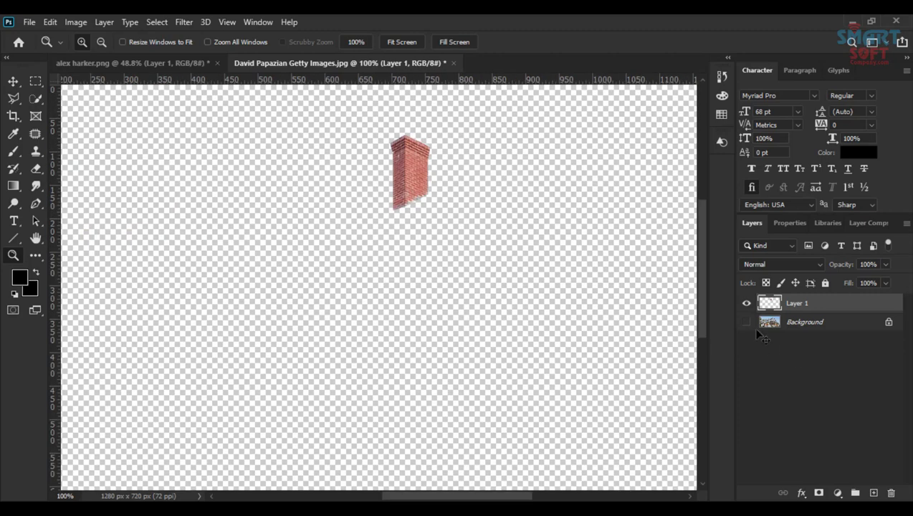
left_click(747, 322)
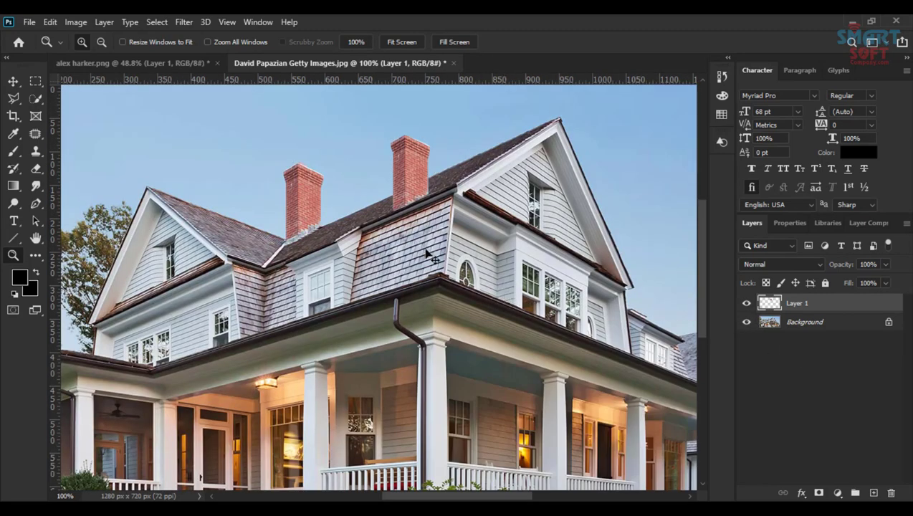
left_click(414, 187)
- Lasso-select the roof strip beside the cloned chimney's base
left_click(402, 224)
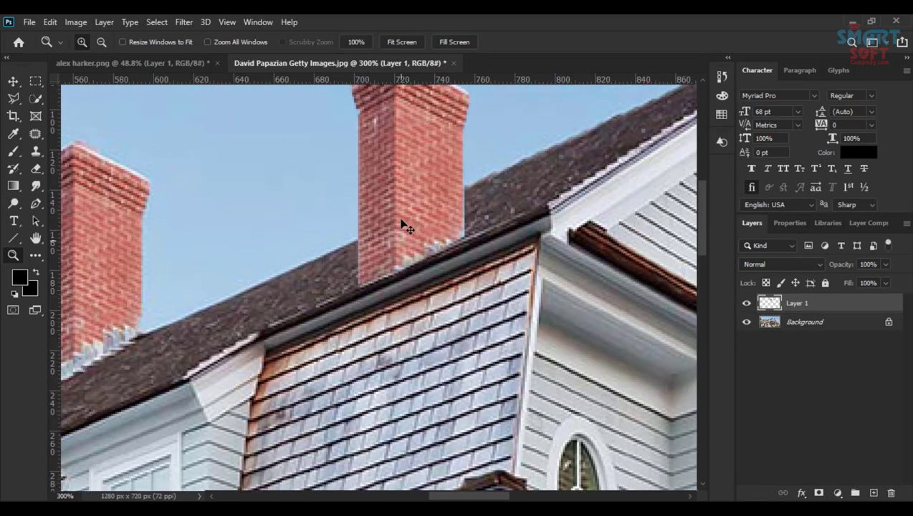
scroll(347, 214, "up", 2)
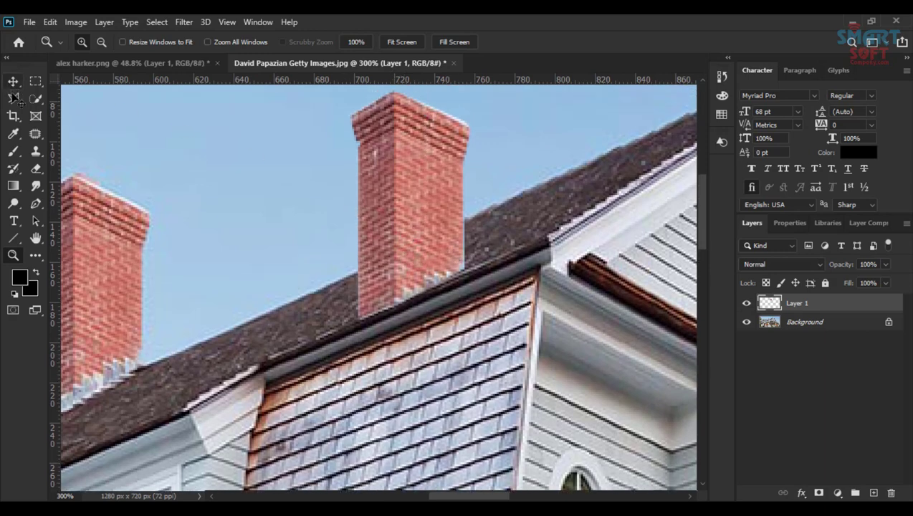
left_click(13, 98)
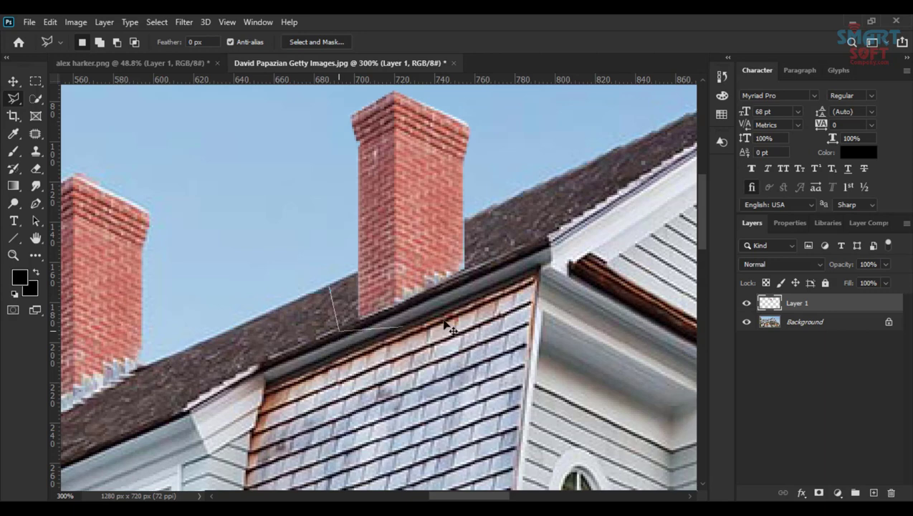
left_click_drag(443, 321, 495, 264)
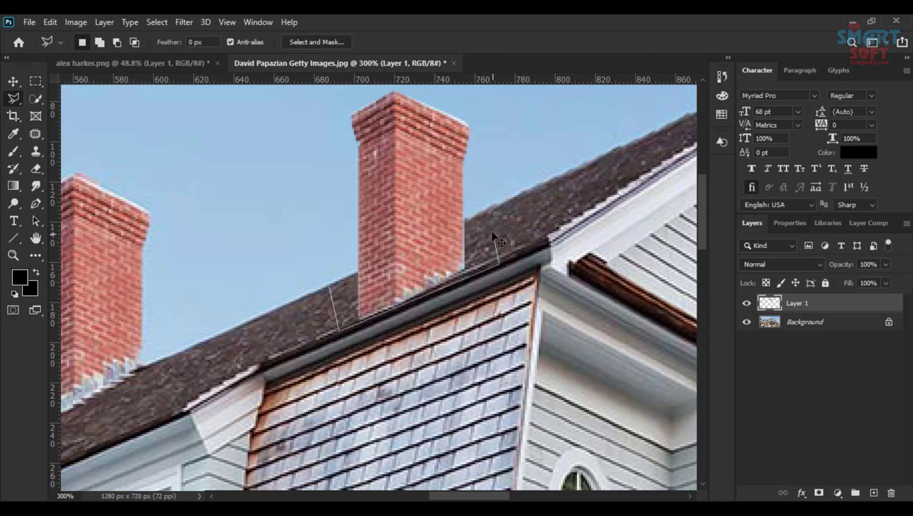
mouse_move(487, 213)
left_mouse_down()
mouse_move(341, 297)
mouse_move(337, 290)
left_mouse_up()
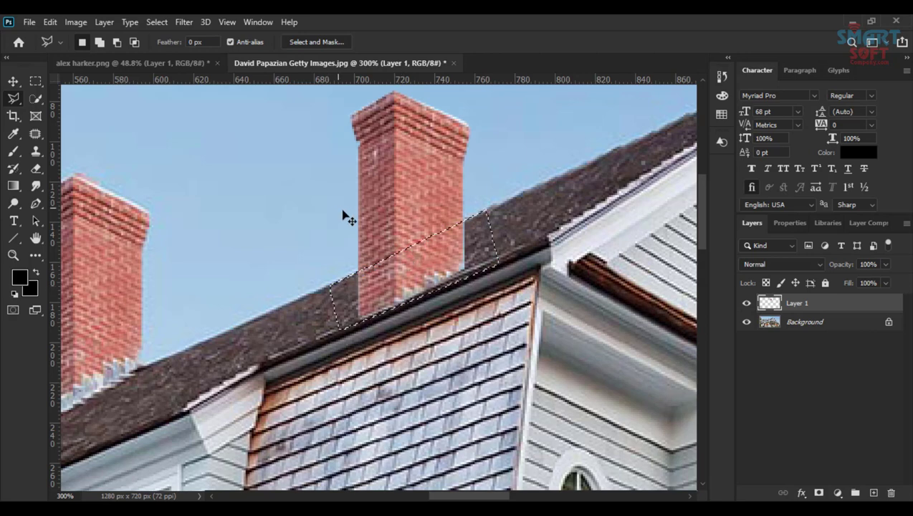
- Copy the roof strip from the Background onto a new Layer 2
key("v")
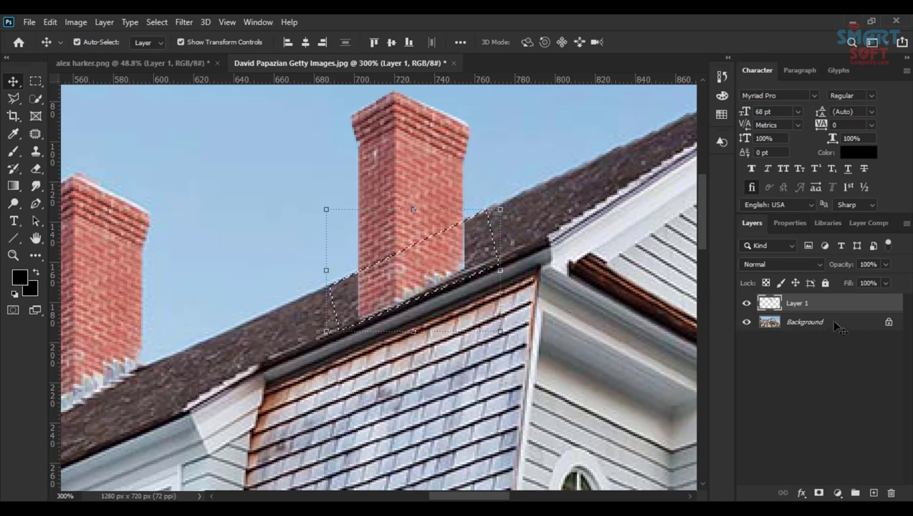
left_click(803, 324)
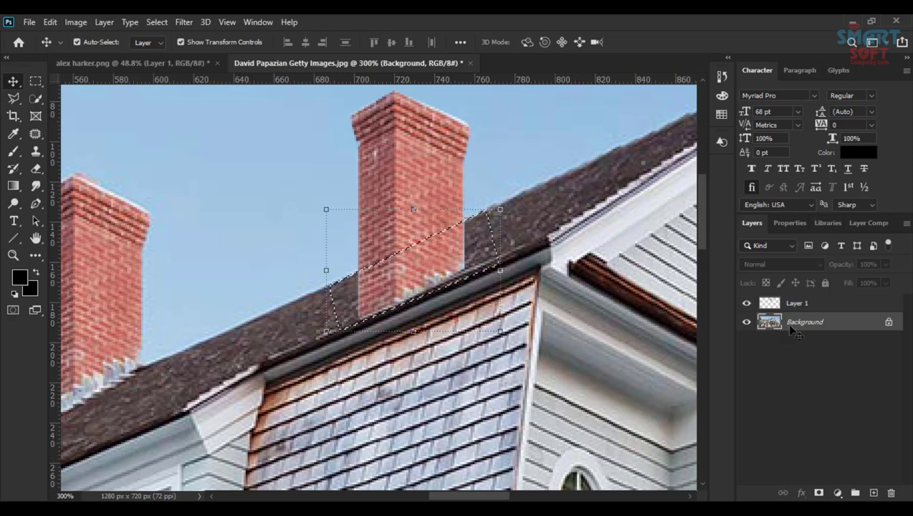
right_click(793, 327)
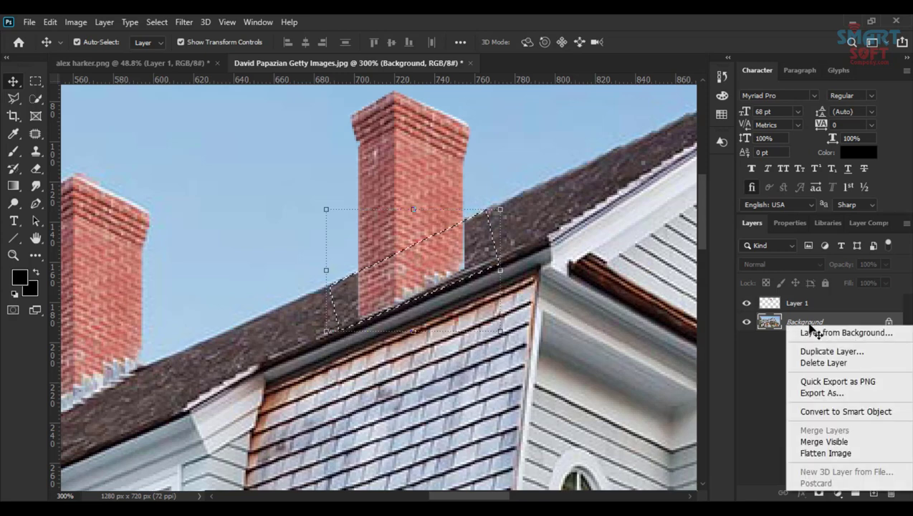
key("Escape")
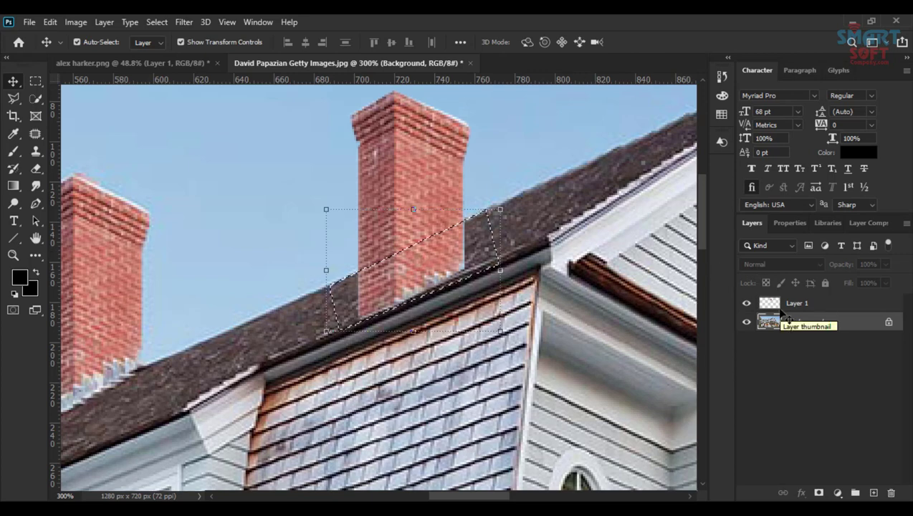
key("ctrl+j")
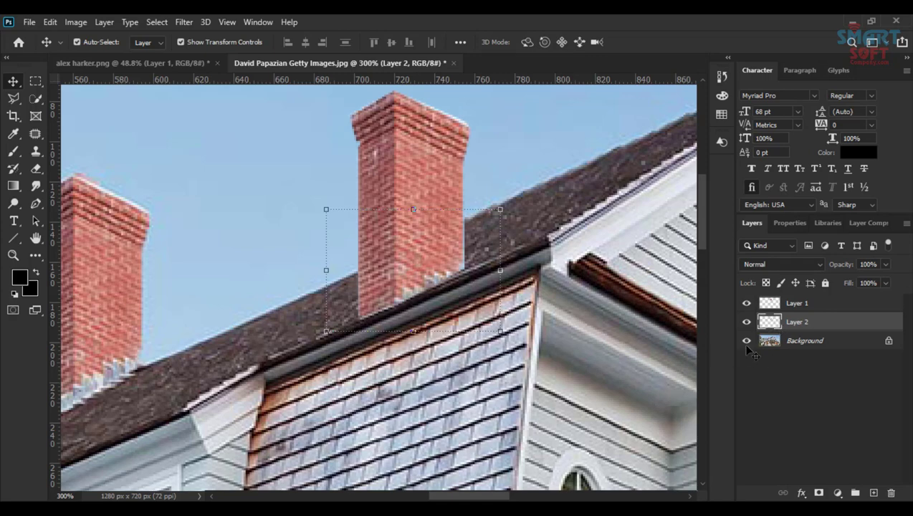
- Check Layer 2 alone, then move it above Layer 1 in the Layers panel
left_click(747, 342)
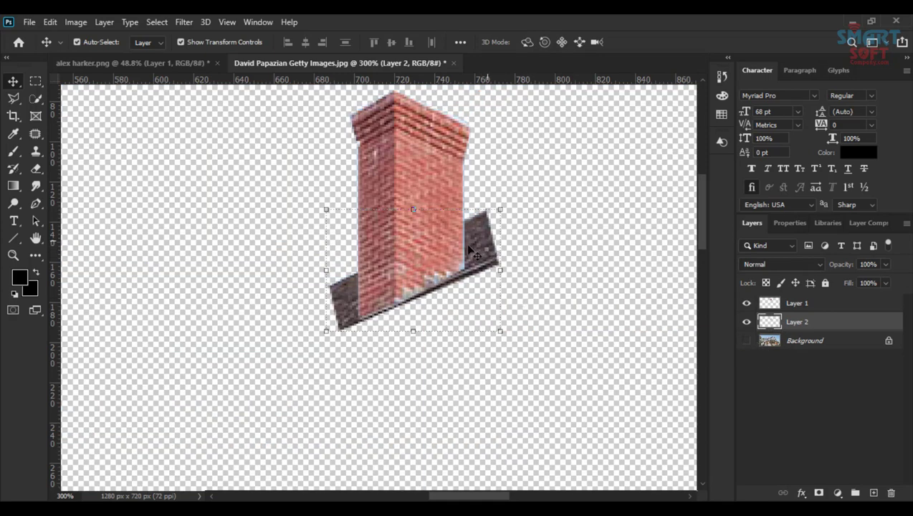
left_click(745, 341)
left_click(776, 305)
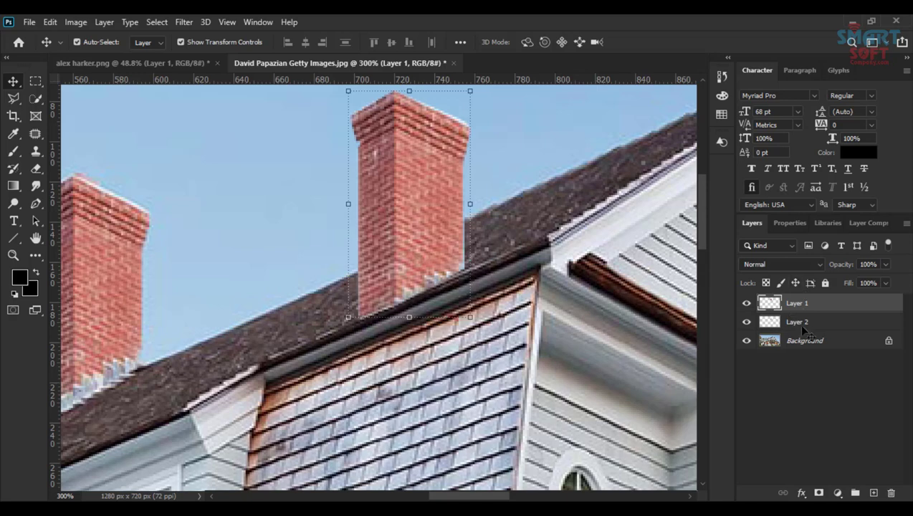
left_click_drag(796, 303, 799, 324)
left_click_drag(786, 322, 775, 304)
left_click(256, 205)
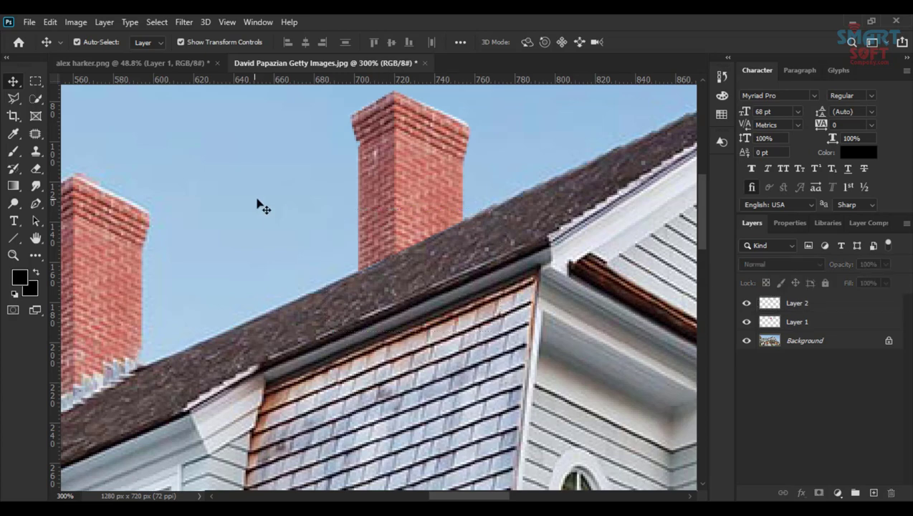
left_click_drag(256, 204, 298, 195)
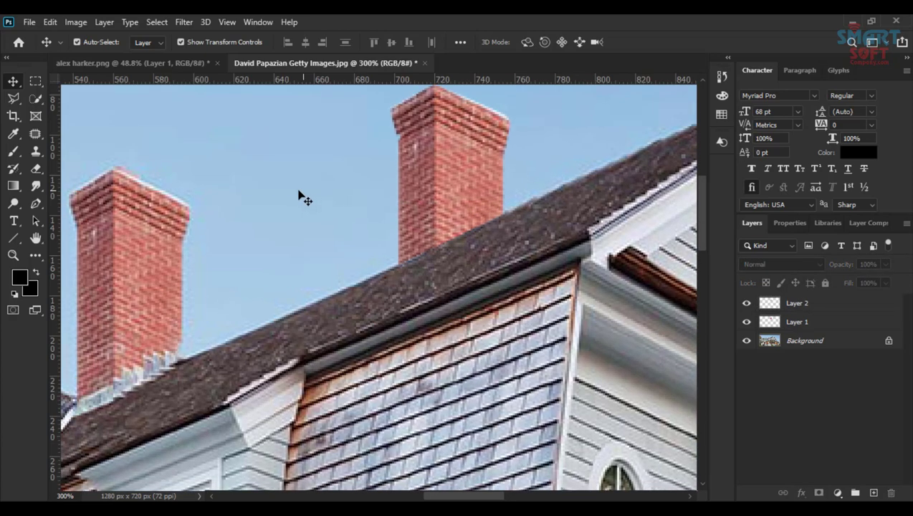
- Fit the whole house photo in the window
left_click(13, 255)
right_click(192, 247)
left_click(212, 256)
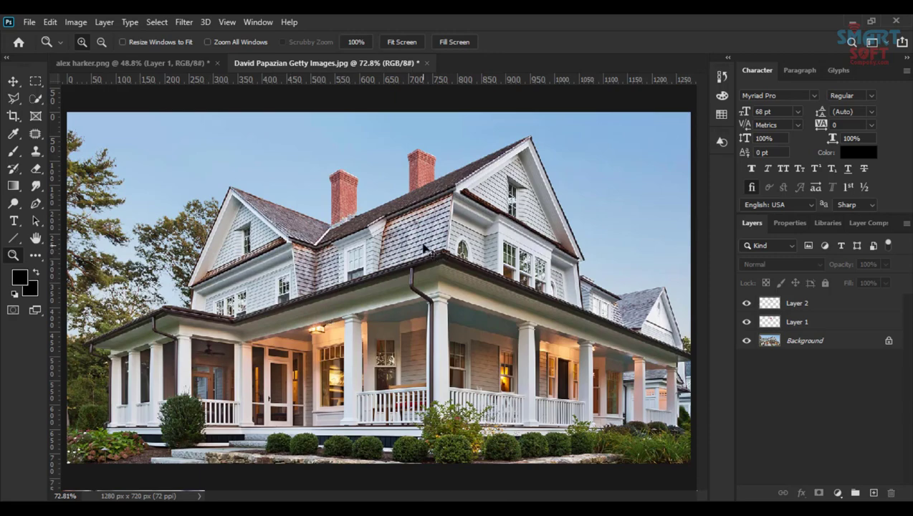
- Zoom in on the house's original left chimney and select the Background layer
left_click_drag(414, 195, 633, 299)
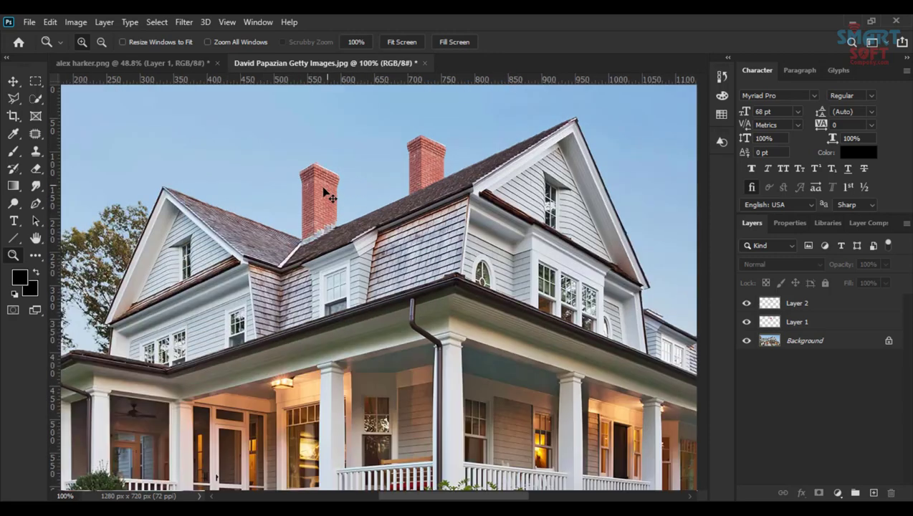
left_click(292, 201)
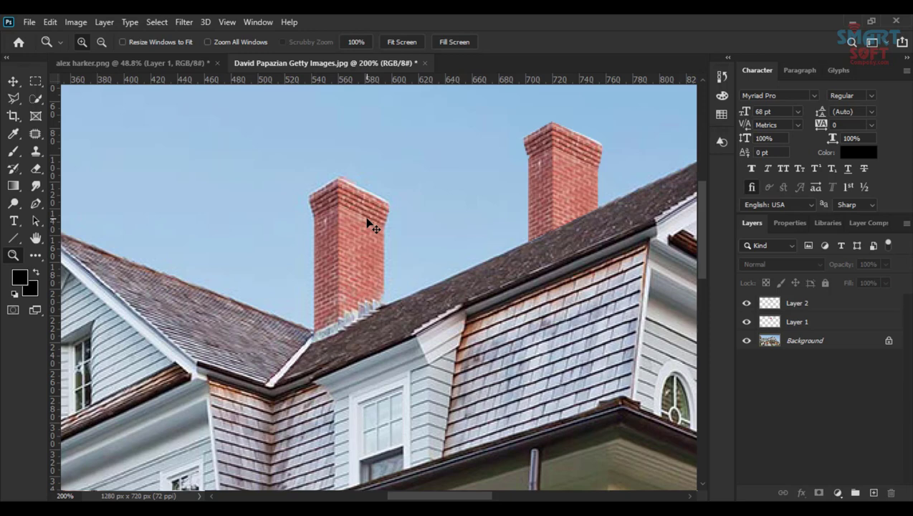
left_click(369, 226)
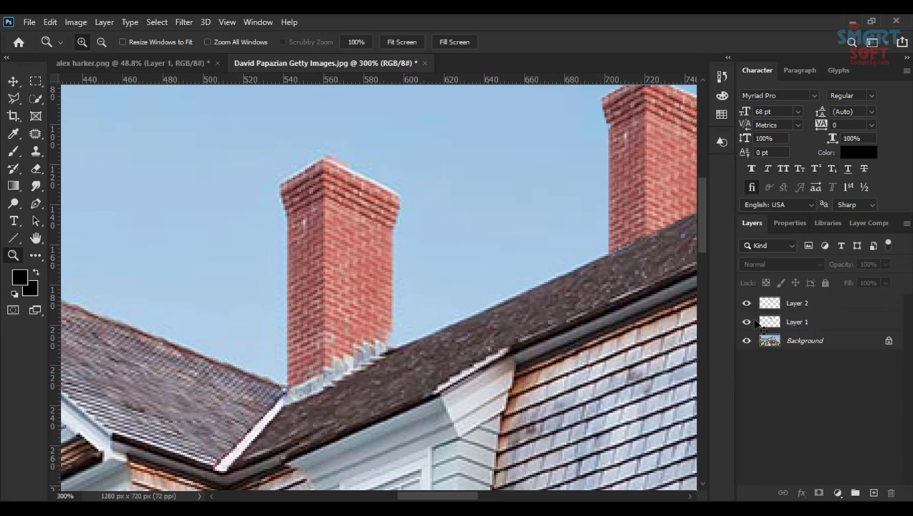
left_click(812, 344)
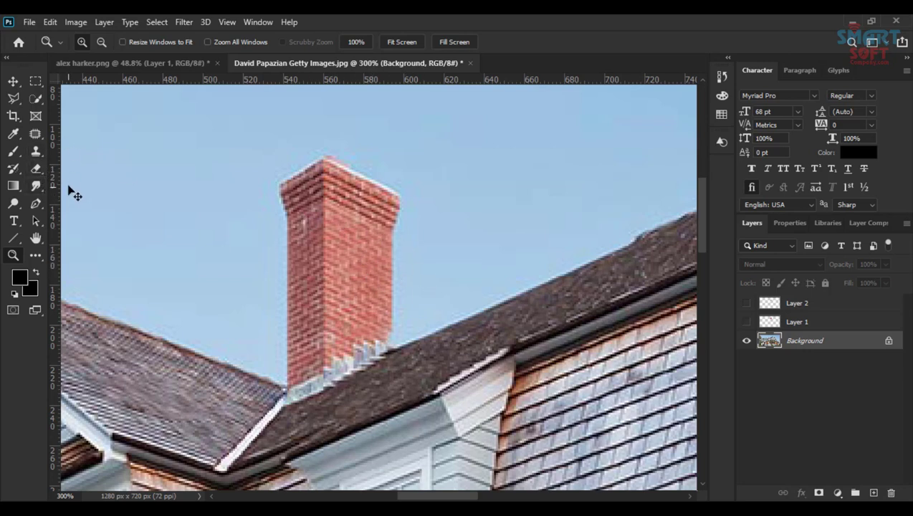
- Try a Clone Stamp stroke over the left chimney, undo it, and add an empty Layer 3
left_click(36, 150)
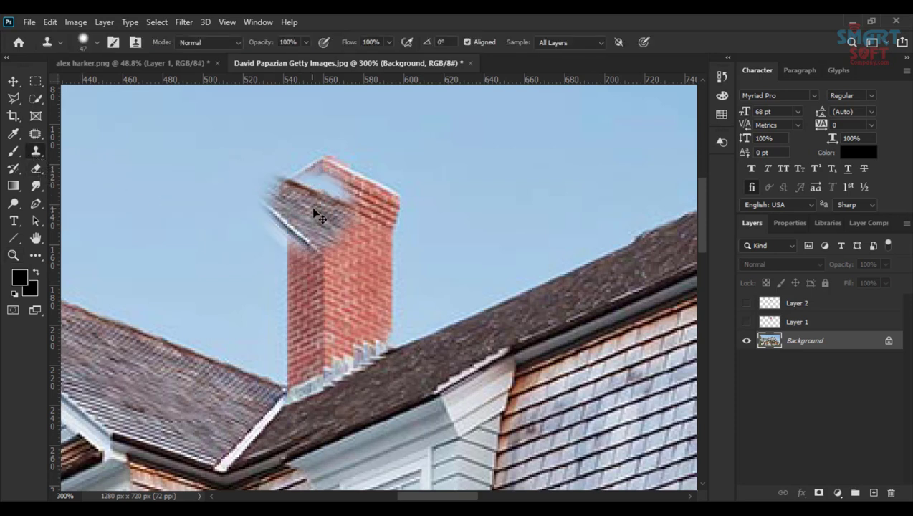
right_click(318, 208)
left_click(320, 111)
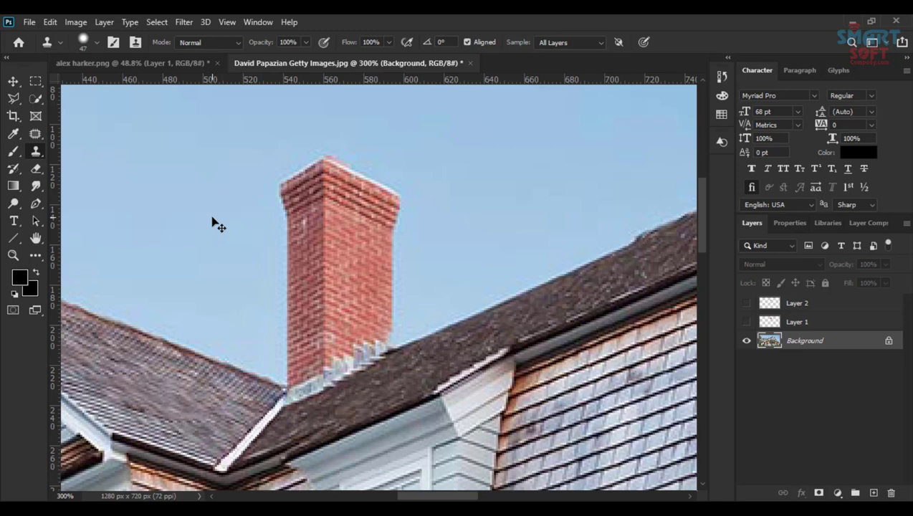
left_click_drag(320, 235, 334, 188)
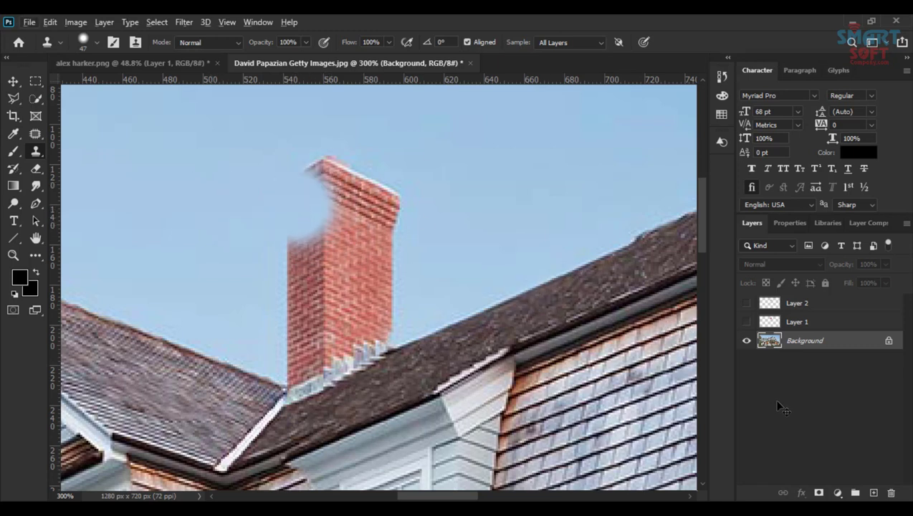
key("ctrl+z")
left_click(873, 492)
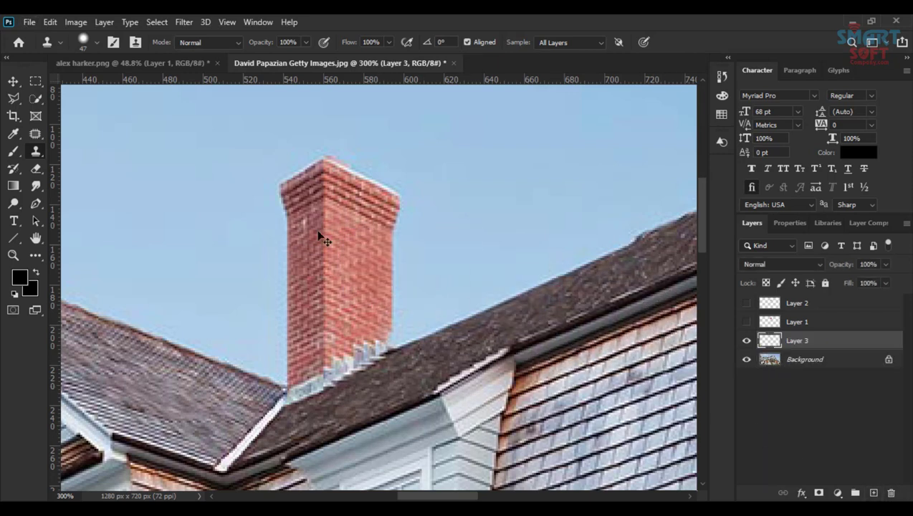
- Clone sky over the chimney top with Aligned unchecked, undoing the last stroke
mouse_move(273, 185)
left_mouse_down()
mouse_move(279, 193)
mouse_move(337, 185)
mouse_move(371, 198)
mouse_move(387, 217)
mouse_move(375, 256)
mouse_move(368, 262)
mouse_move(387, 241)
mouse_move(306, 215)
mouse_move(362, 224)
mouse_move(308, 273)
mouse_move(388, 286)
mouse_move(464, 287)
mouse_move(465, 208)
left_mouse_up()
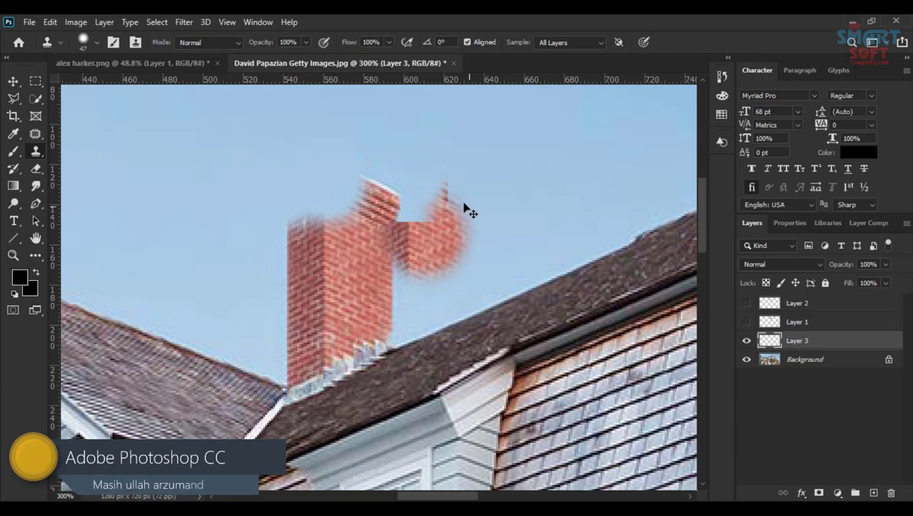
left_click(470, 43)
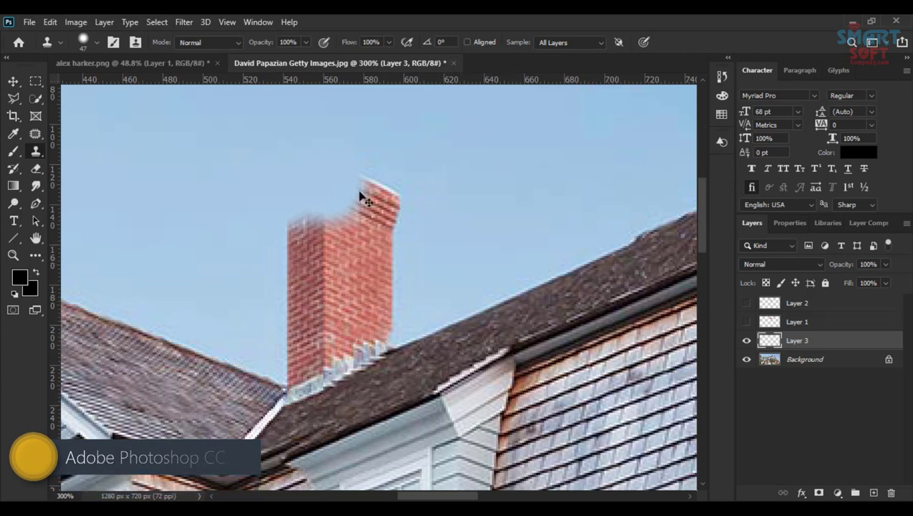
mouse_move(380, 203)
left_mouse_down()
mouse_move(379, 244)
mouse_move(358, 251)
mouse_move(314, 234)
mouse_move(310, 281)
mouse_move(359, 283)
left_mouse_up()
left_click_drag(358, 289, 363, 302)
key("ctrl+z")
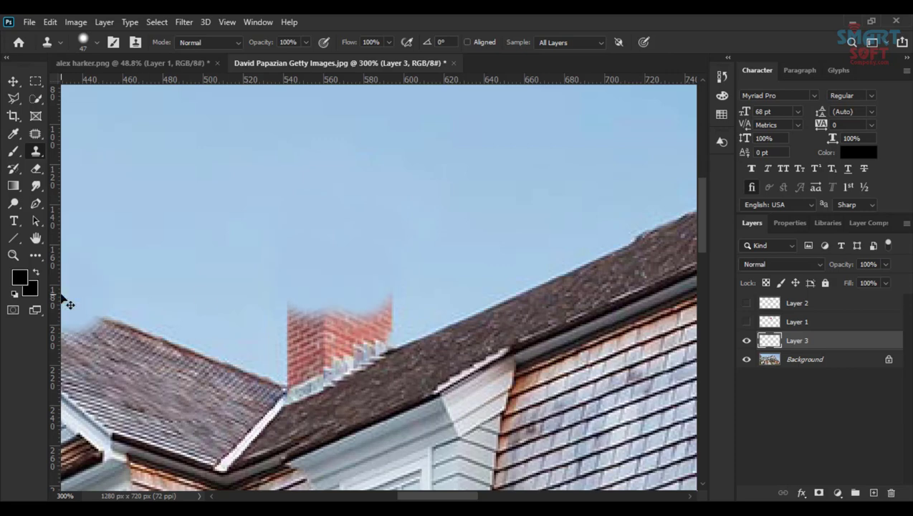
- Zoom in on the chimney base and clone sky over its upper-left part
left_click(13, 255)
left_click(340, 364)
left_click(319, 348)
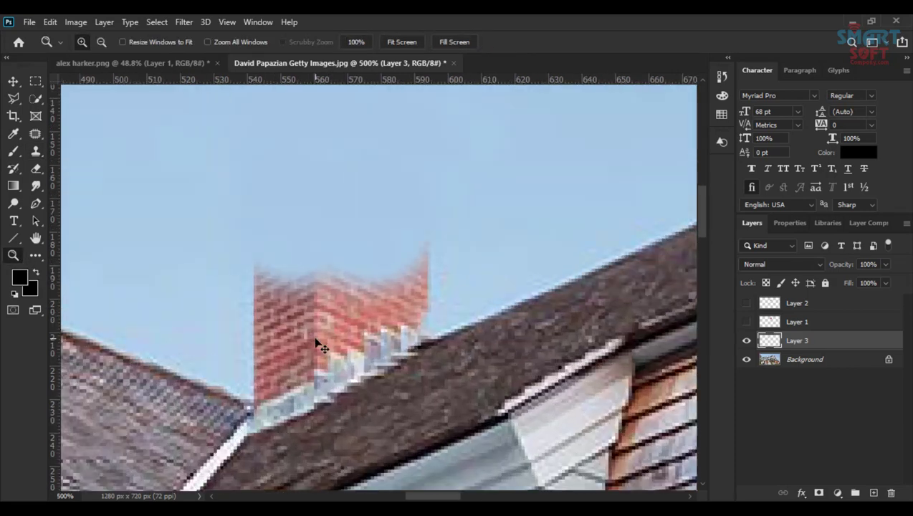
left_click(324, 372)
key("ctrl+r")
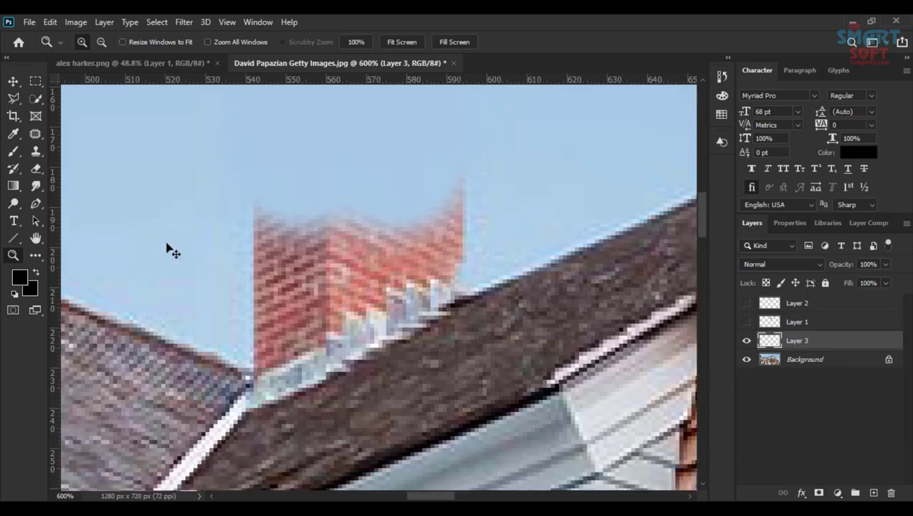
left_click(35, 151)
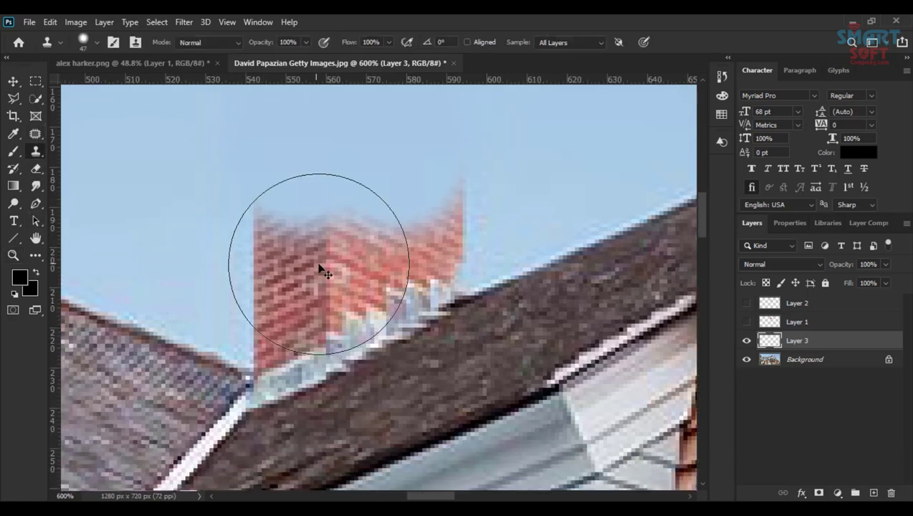
mouse_move(316, 265)
left_mouse_down()
mouse_move(255, 255)
mouse_move(306, 208)
mouse_move(334, 235)
mouse_move(396, 227)
mouse_move(404, 247)
mouse_move(262, 303)
mouse_move(328, 285)
left_mouse_up()
- Set the clone brush to 36 px and clone out the faint antenna streak
right_click(306, 207)
type("36")
key("Return")
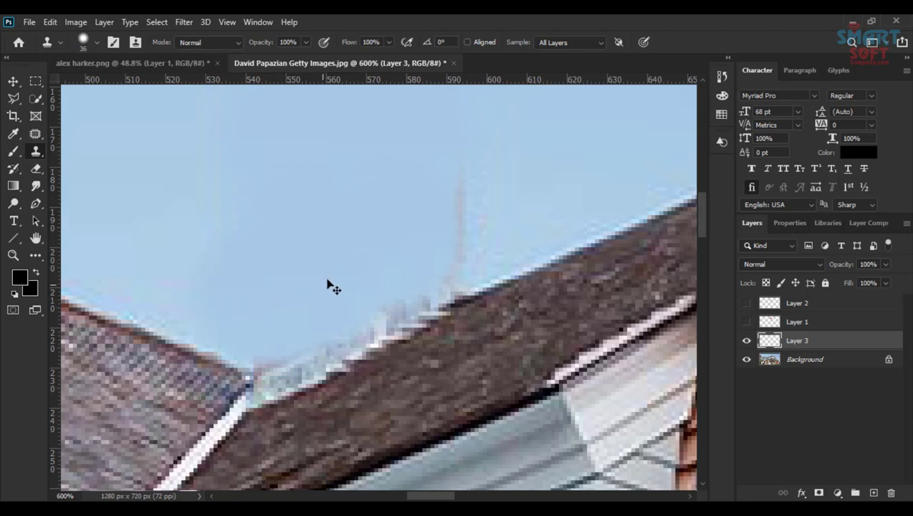
left_click_drag(457, 283, 458, 218)
- Fit the whole house photo on screen
left_click(14, 82)
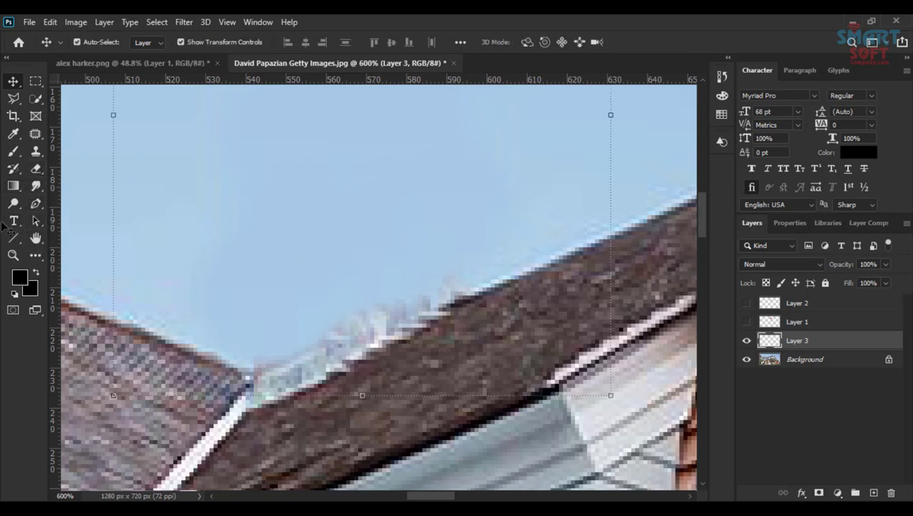
left_click(12, 238)
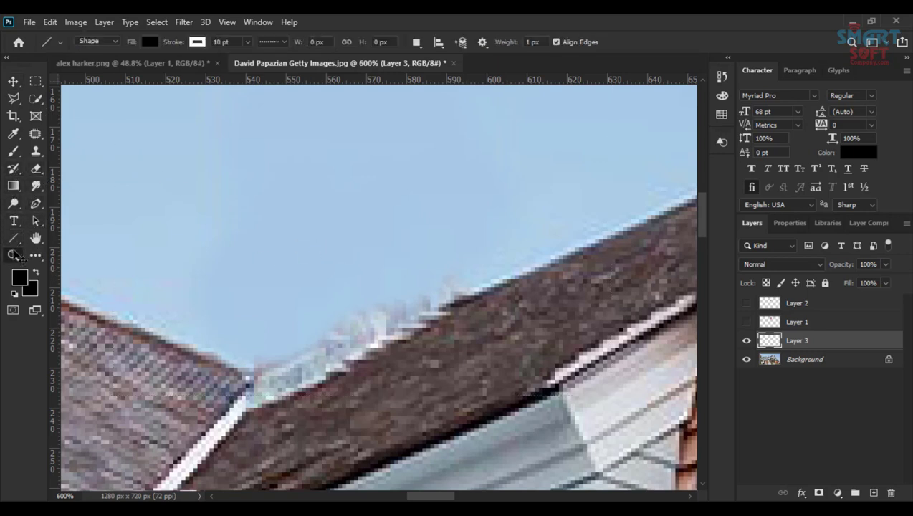
left_click(13, 255)
right_click(142, 243)
left_click(179, 248)
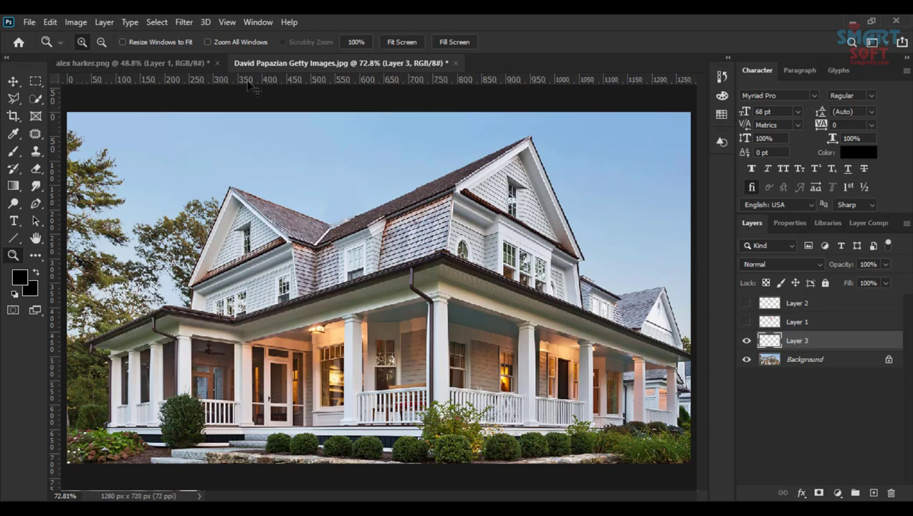
- Open the face photo 2.PNG from the Face > Photoshop CC Works folder
left_click(28, 23)
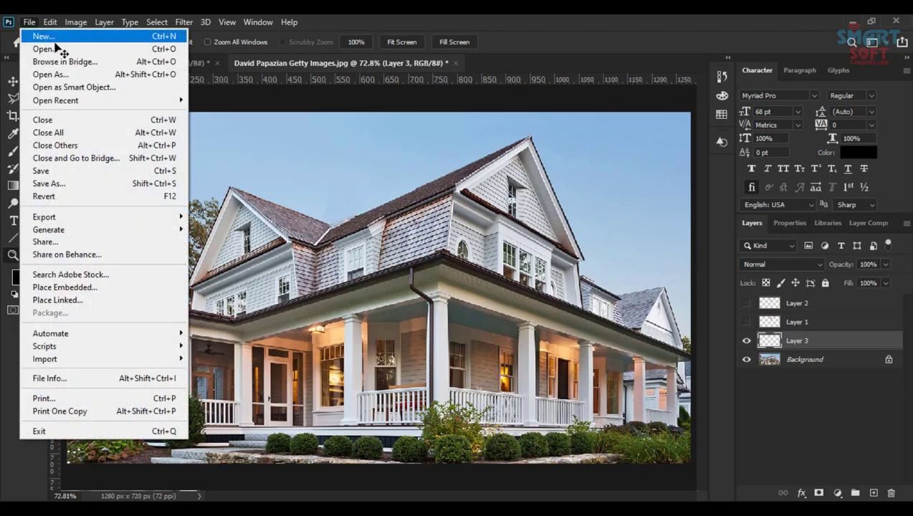
left_click(66, 50)
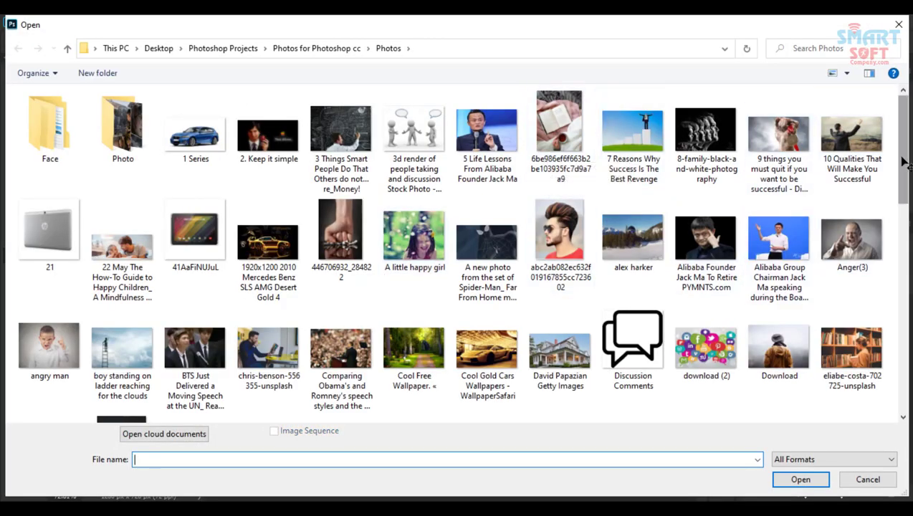
double_click(61, 151)
double_click(61, 117)
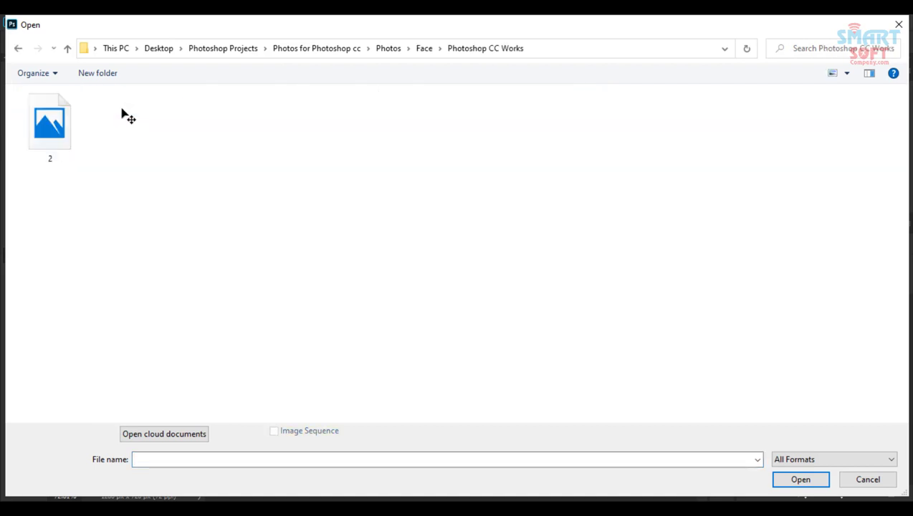
double_click(66, 116)
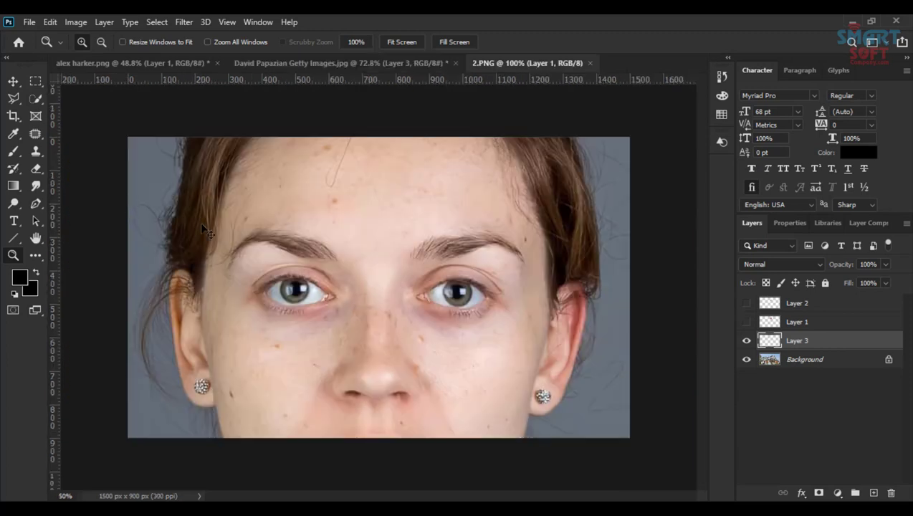
- Zoom the face photo to 66.7% and scroll until forehead, eyes and cheeks fill the view
left_click(341, 215)
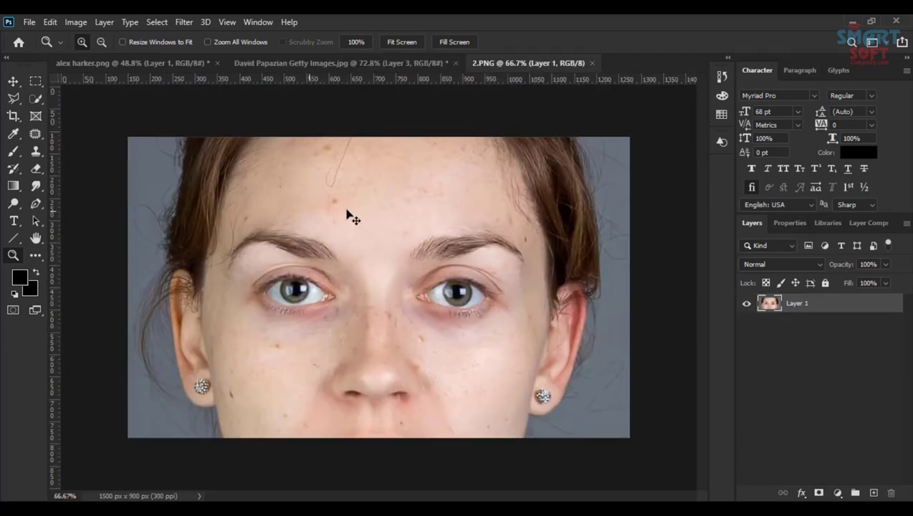
scroll(371, 287, "down", 2)
scroll(371, 288, "down", 2)
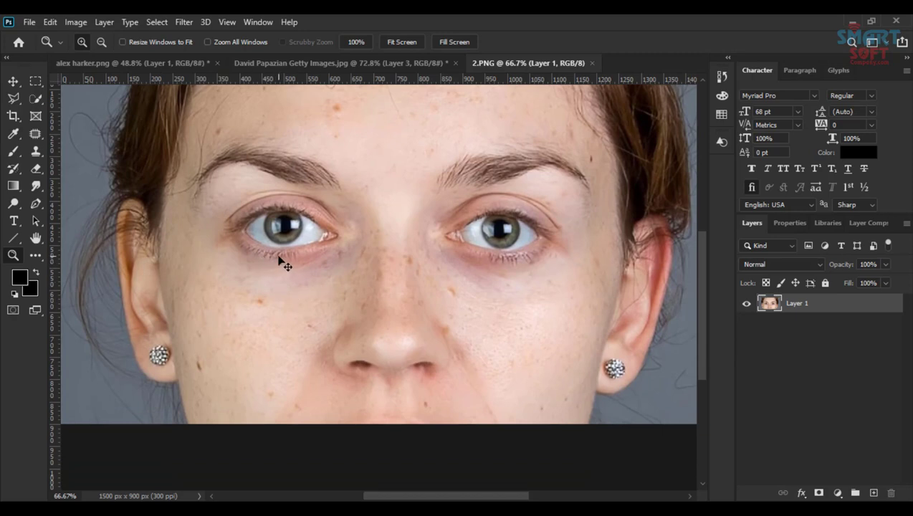
scroll(279, 258, "up", 1)
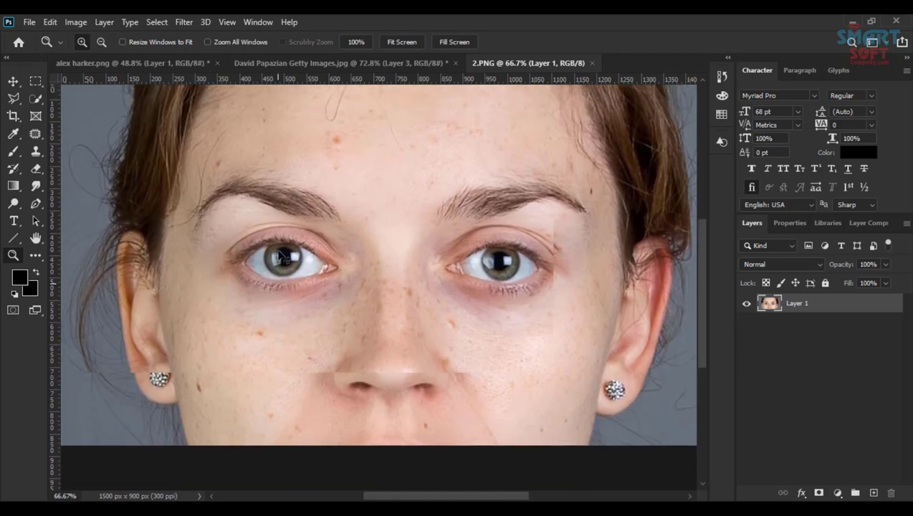
scroll(505, 204, "up", 1)
scroll(361, 192, "up", 1)
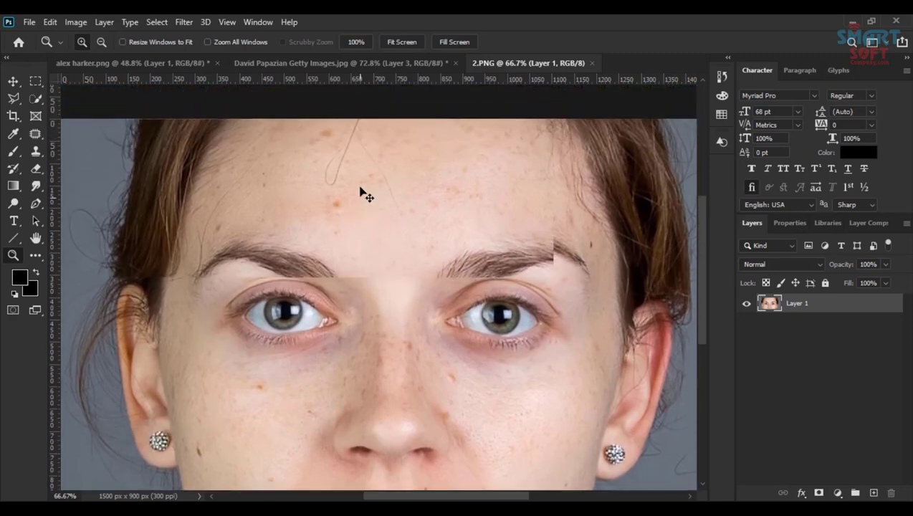
scroll(362, 192, "down", 1)
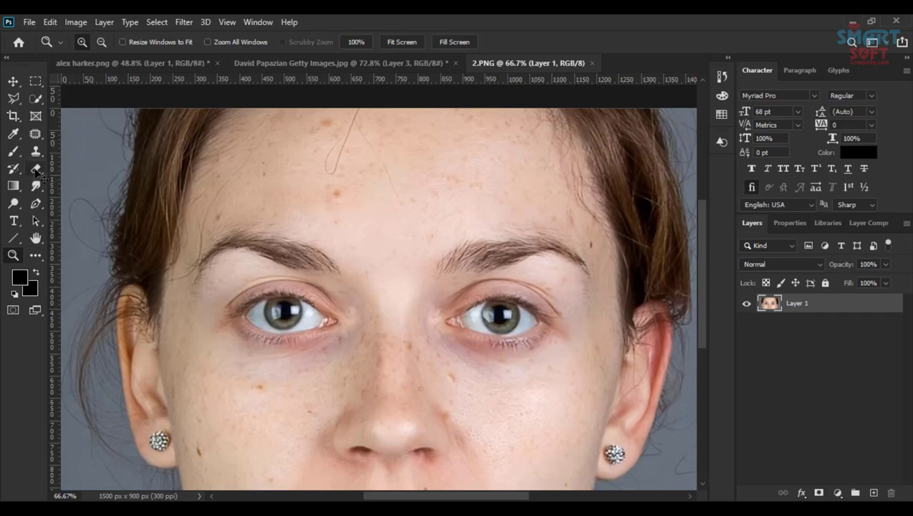
- Clone Stamp clean forehead skin over forehead spots using a 106 px brush
left_click(35, 153)
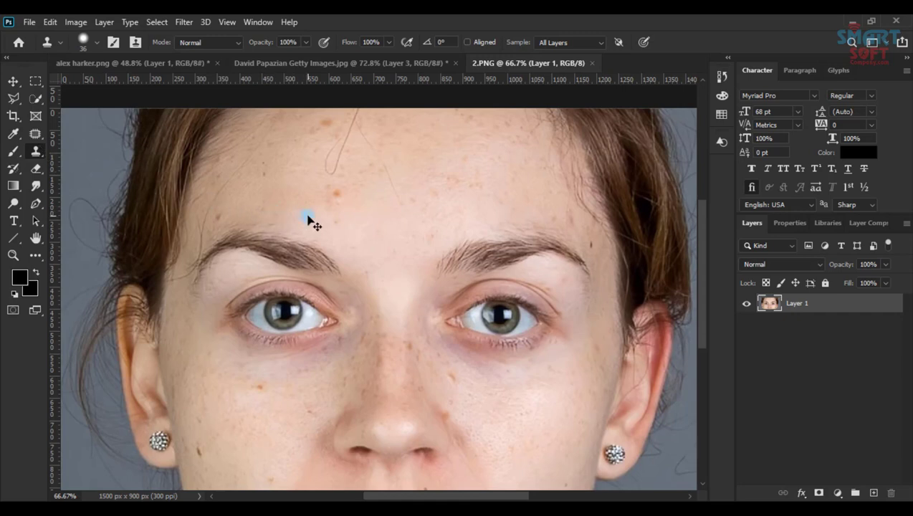
left_click(342, 194)
left_click(325, 204)
left_click(328, 197)
left_click_drag(283, 203, 293, 202)
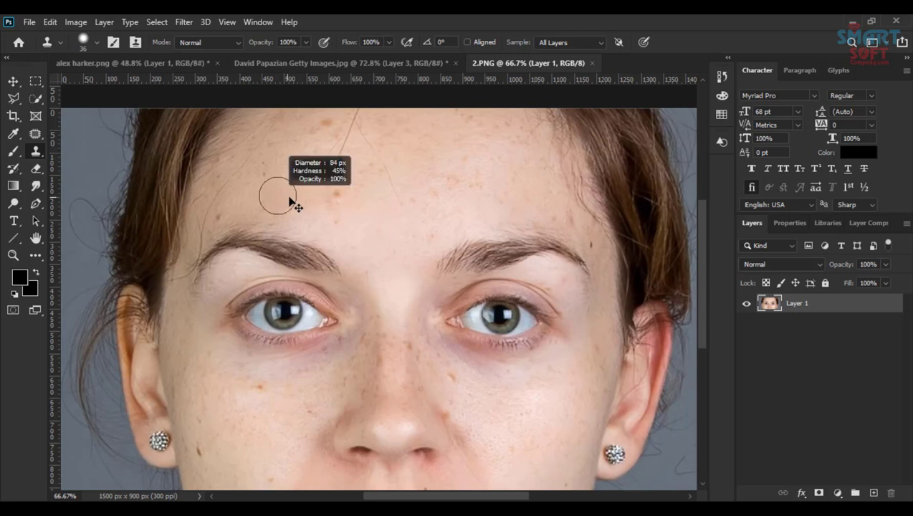
left_click(342, 194)
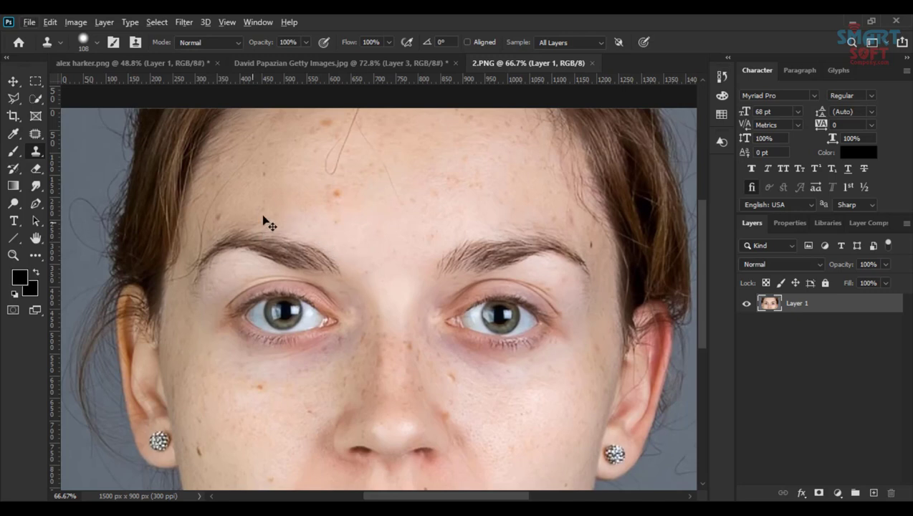
left_click(287, 202)
left_click(288, 193)
- Shrink the brush to about 42 px and cover the orange forehead mole and another spot
left_click_drag(288, 193, 271, 192)
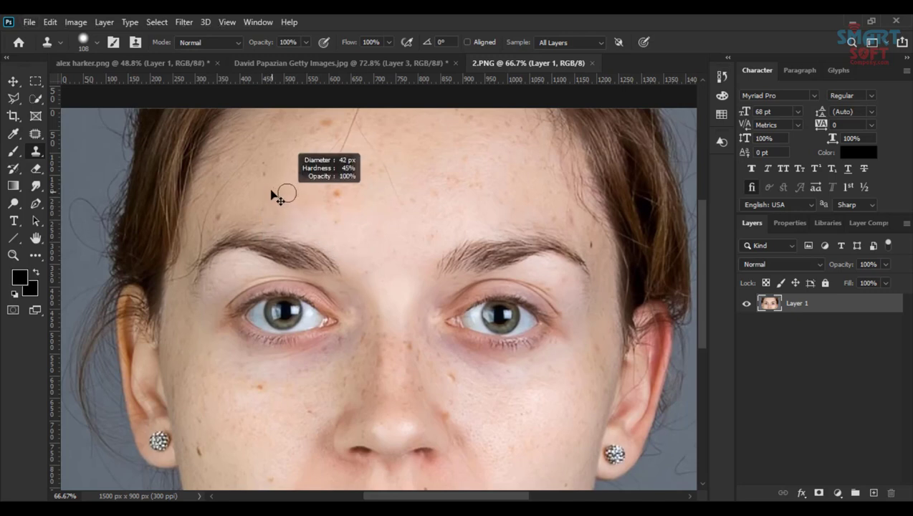
left_click(271, 189, "alt")
left_click(332, 194)
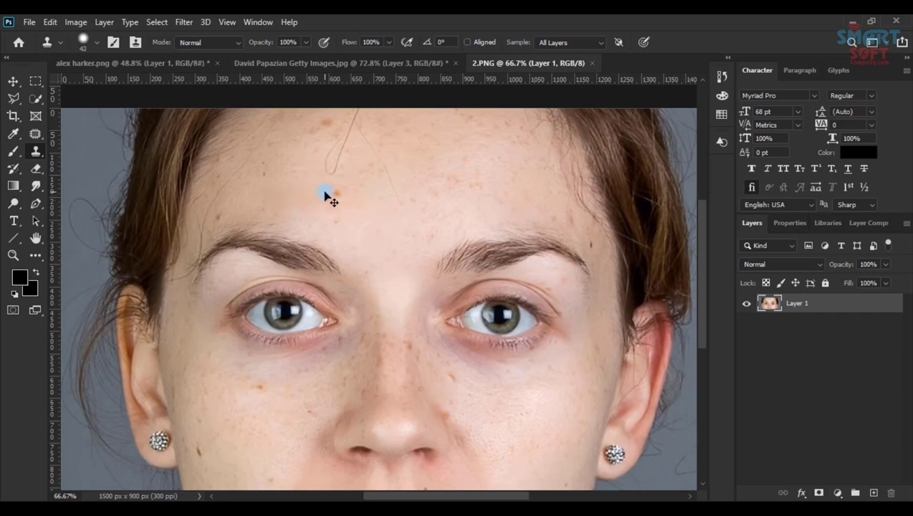
left_click_drag(290, 197, 285, 193)
left_click(336, 197)
left_click(313, 207)
- Undo the pale patches cloned above the left eyebrow and sample a fresh skin source
left_click(211, 216)
key("ctrl+z")
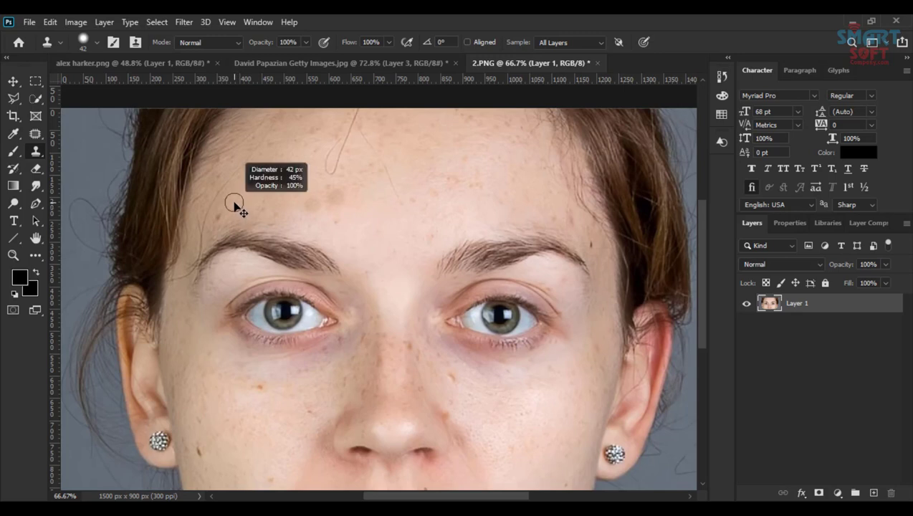
left_click(217, 215)
key("ctrl+z")
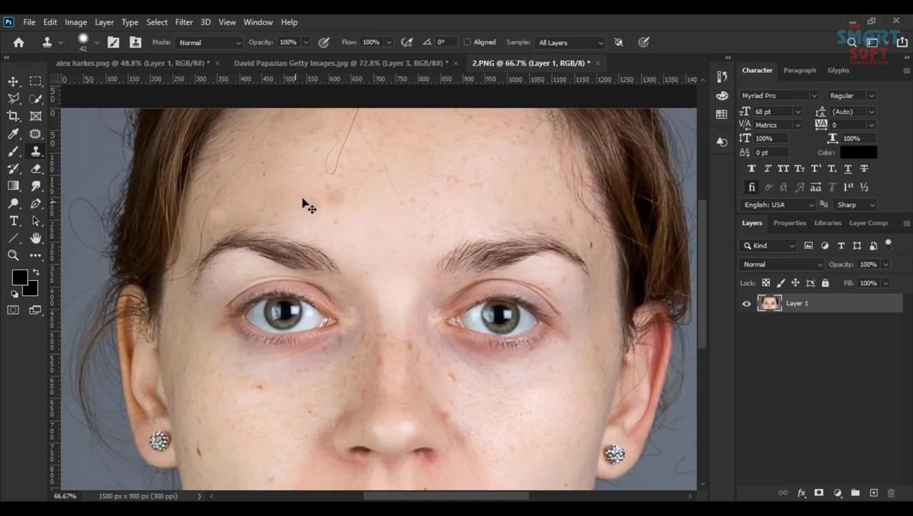
left_click(506, 209, "alt")
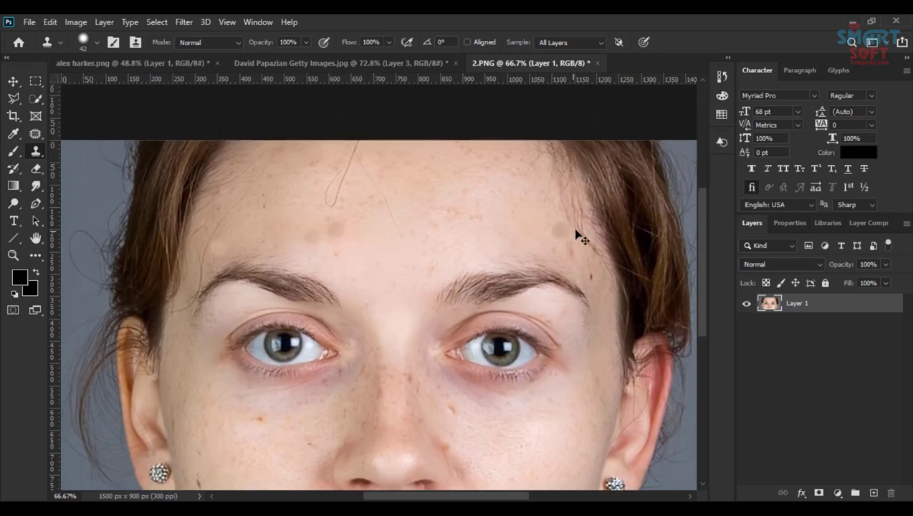
- Scroll down to the cheeks and resize the clone brush to 61 px
right_click(579, 262)
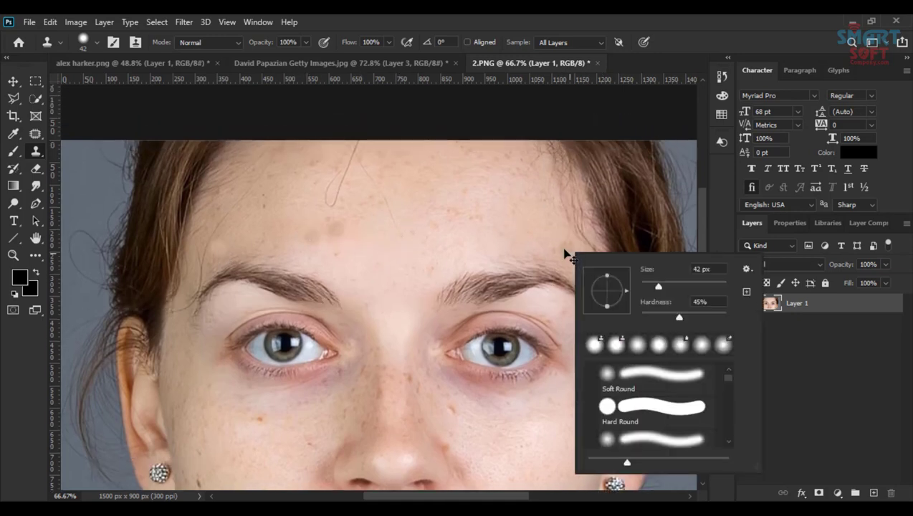
left_click(552, 243)
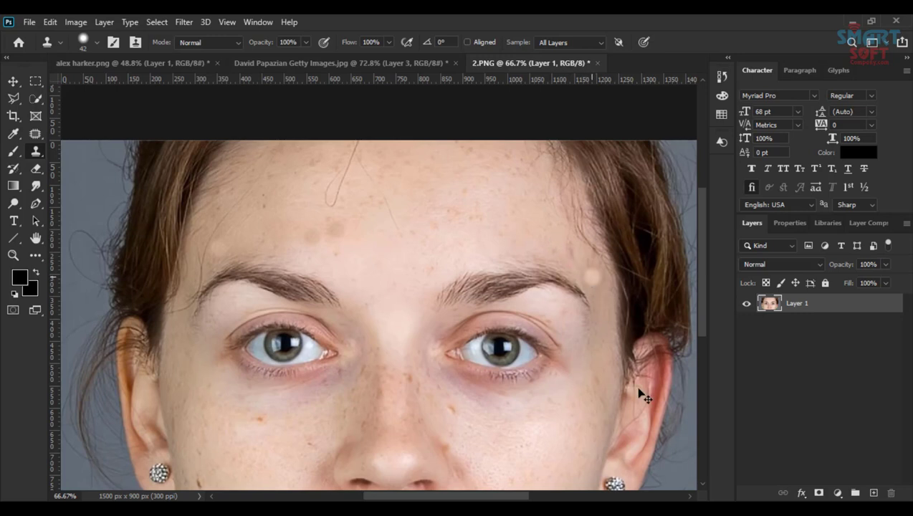
scroll(594, 376, "down", 2)
scroll(562, 369, "down", 2)
scroll(466, 358, "down", 1)
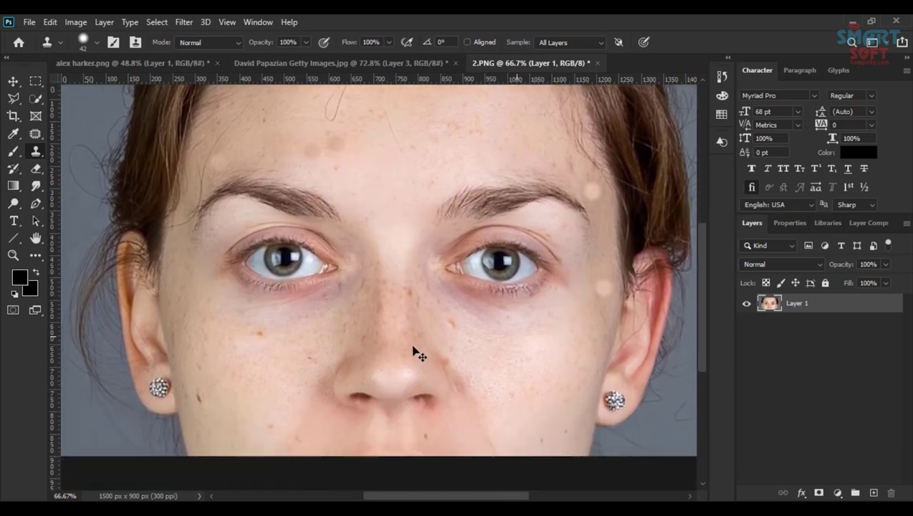
scroll(430, 355, "down", 1)
scroll(358, 329, "down", 1)
right_click(273, 303)
key("Escape")
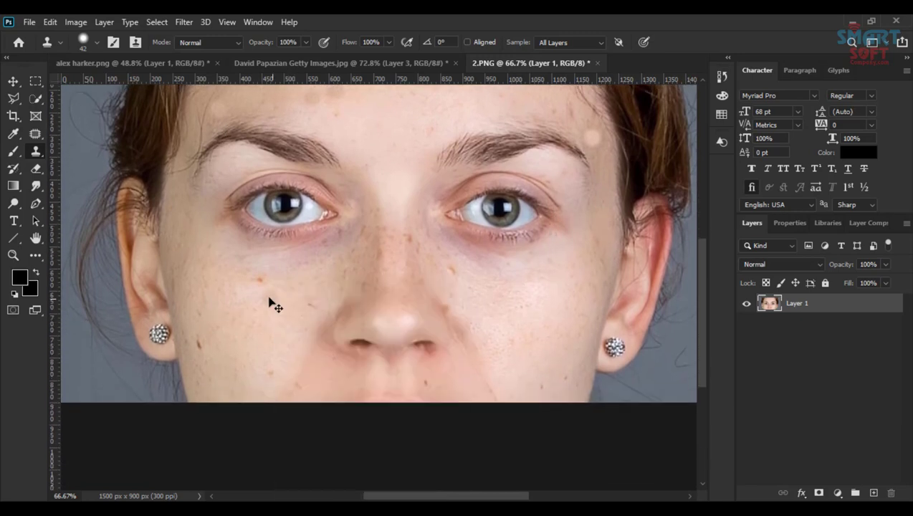
right_click(270, 300)
left_click_drag(271, 301, 255, 302)
left_click_drag(267, 304, 290, 309)
- Clone skin over the right-cheek spot and the dark mole on the left cheek
left_click(466, 291)
left_click(499, 314)
scroll(501, 312, "down", 3)
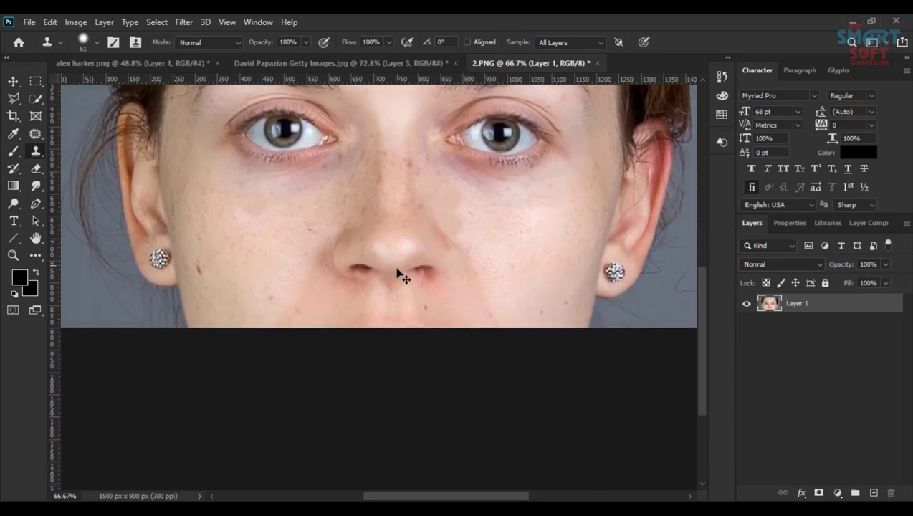
scroll(380, 280, "up", 3)
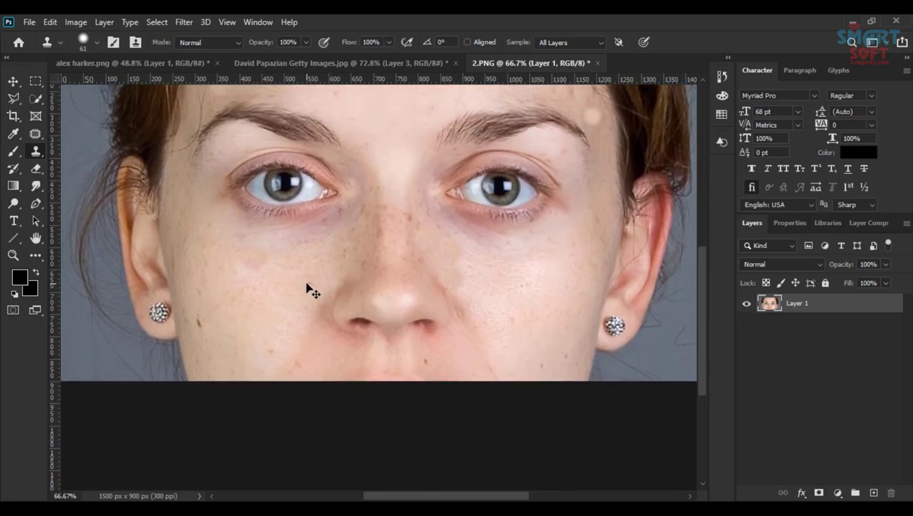
left_click(199, 322)
left_click(209, 325)
scroll(227, 342, "up", 1)
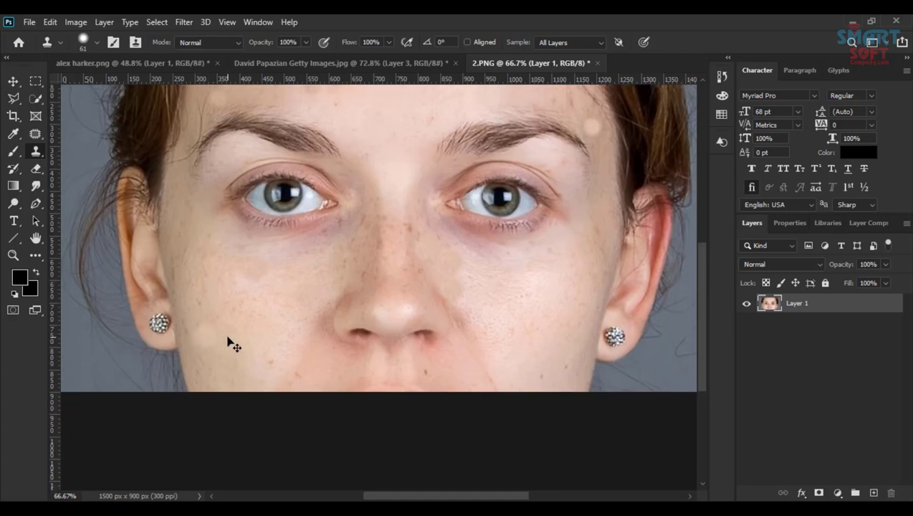
scroll(227, 342, "up", 2)
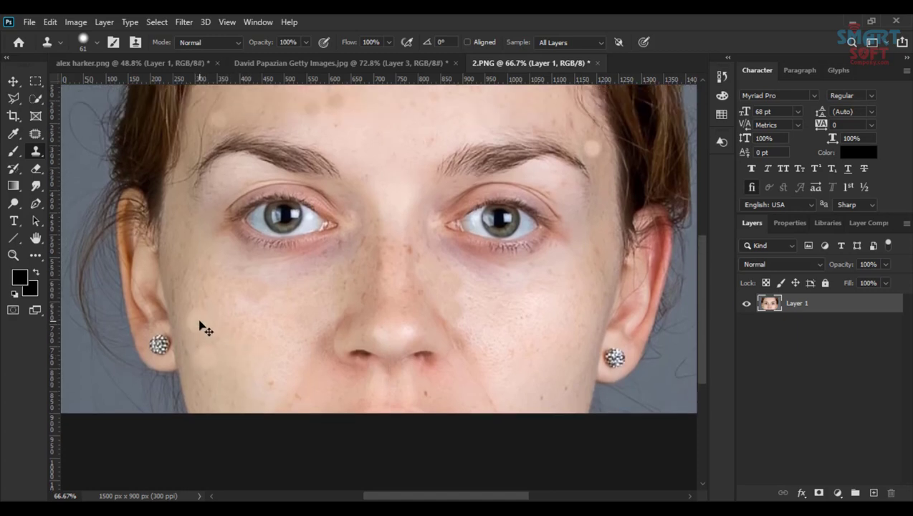
scroll(205, 327, "up", 1)
scroll(204, 327, "up", 1)
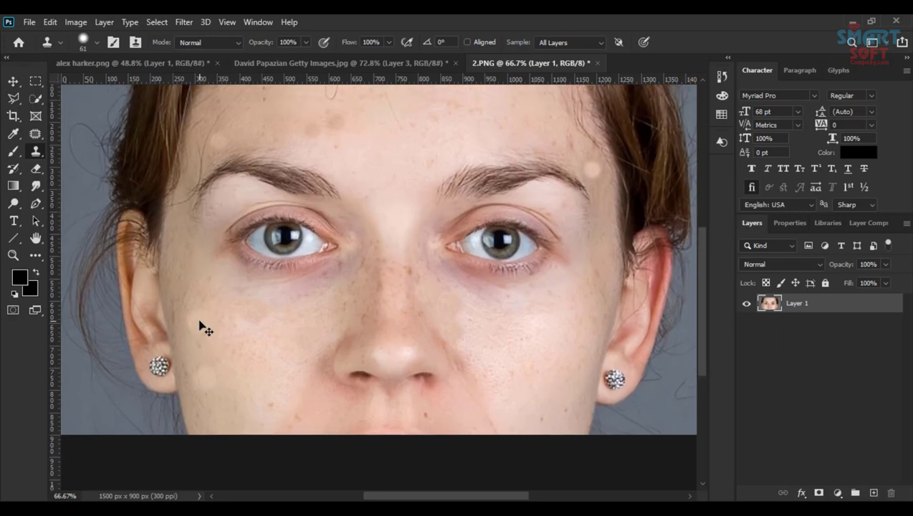
- Clone skin over the cheek spot below the left eye
right_click(206, 273)
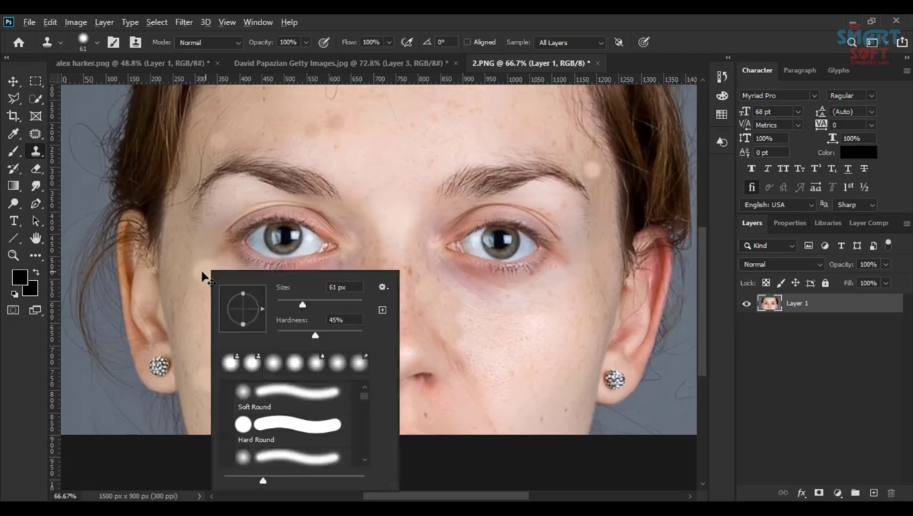
key("Escape")
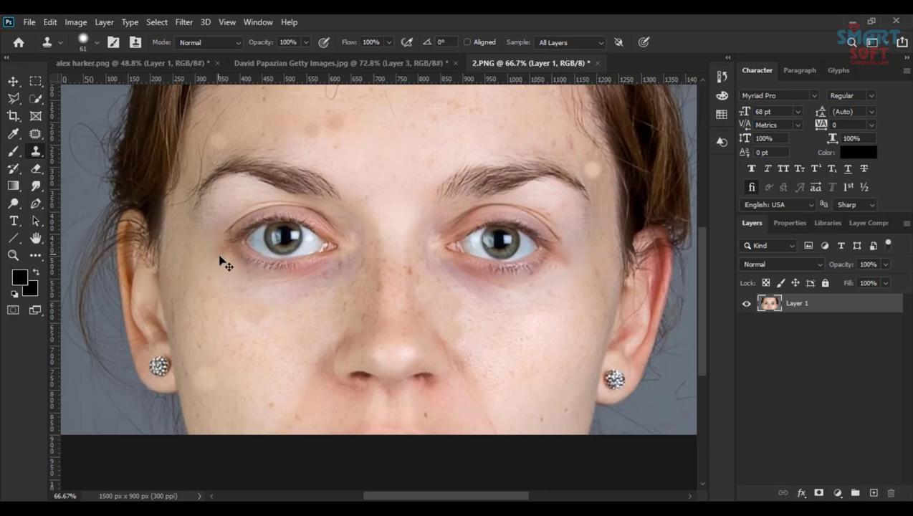
left_click(259, 317)
- Scroll over the retouched face, then minimize Photoshop to the desktop
scroll(287, 319, "up", 2)
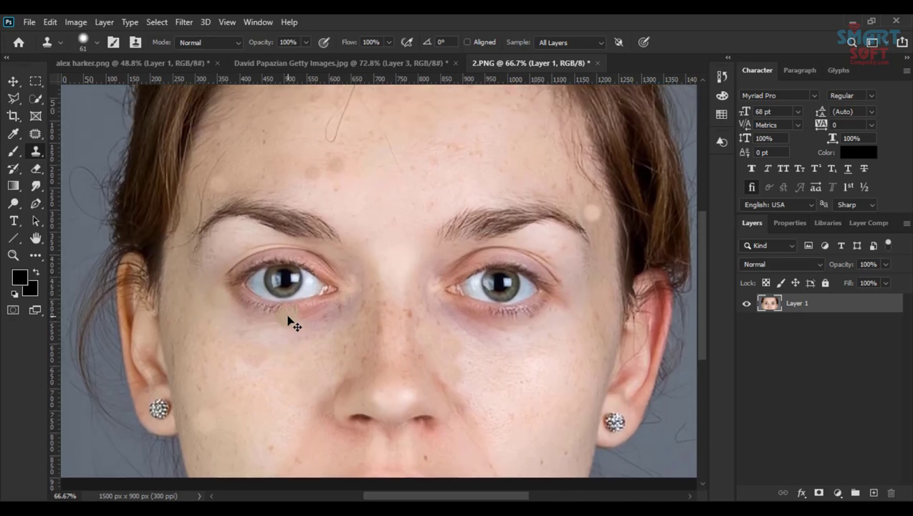
scroll(287, 323, "up", 1)
scroll(287, 317, "up", 1)
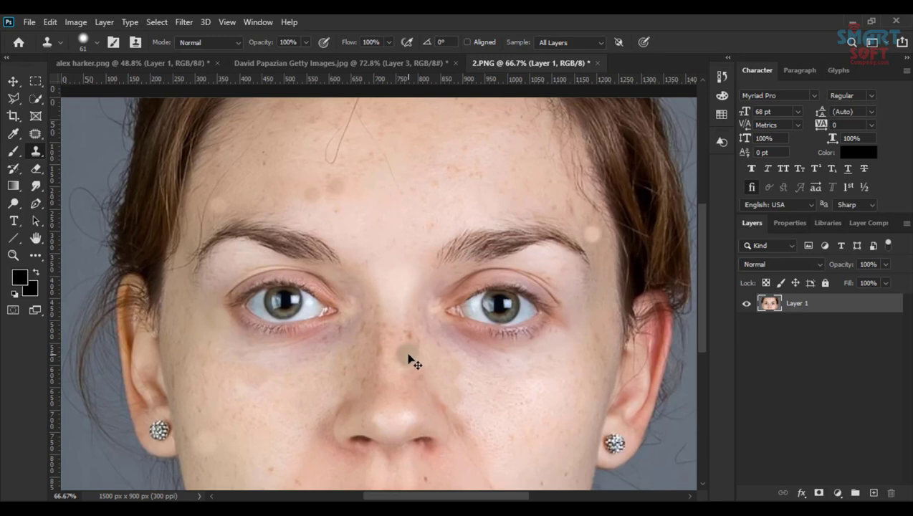
scroll(408, 358, "down", 2)
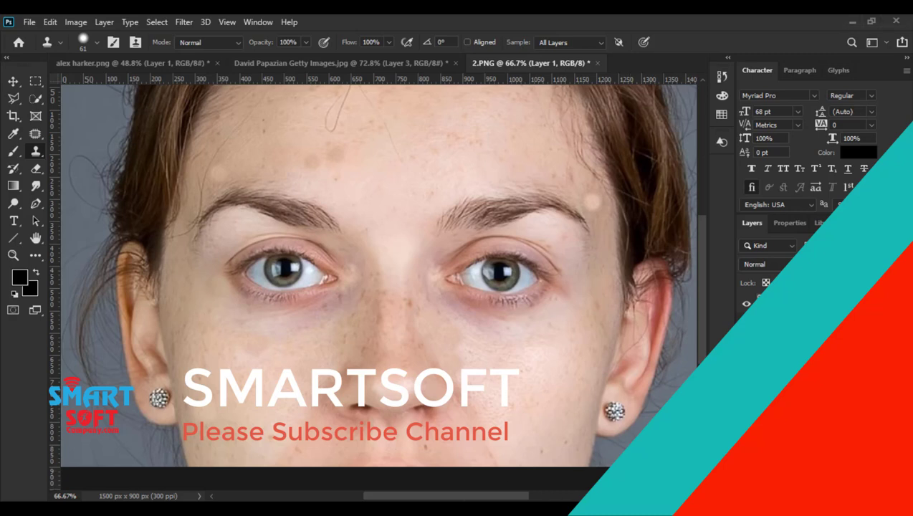
left_click(852, 21)
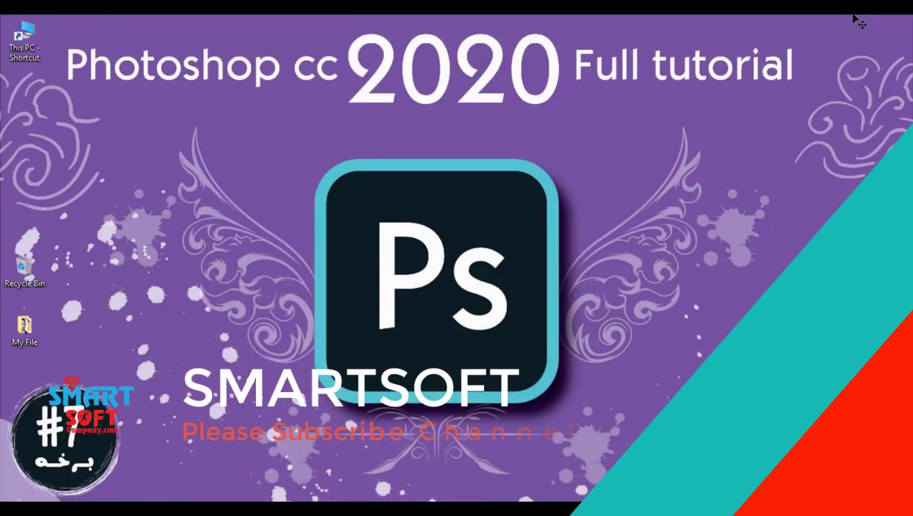